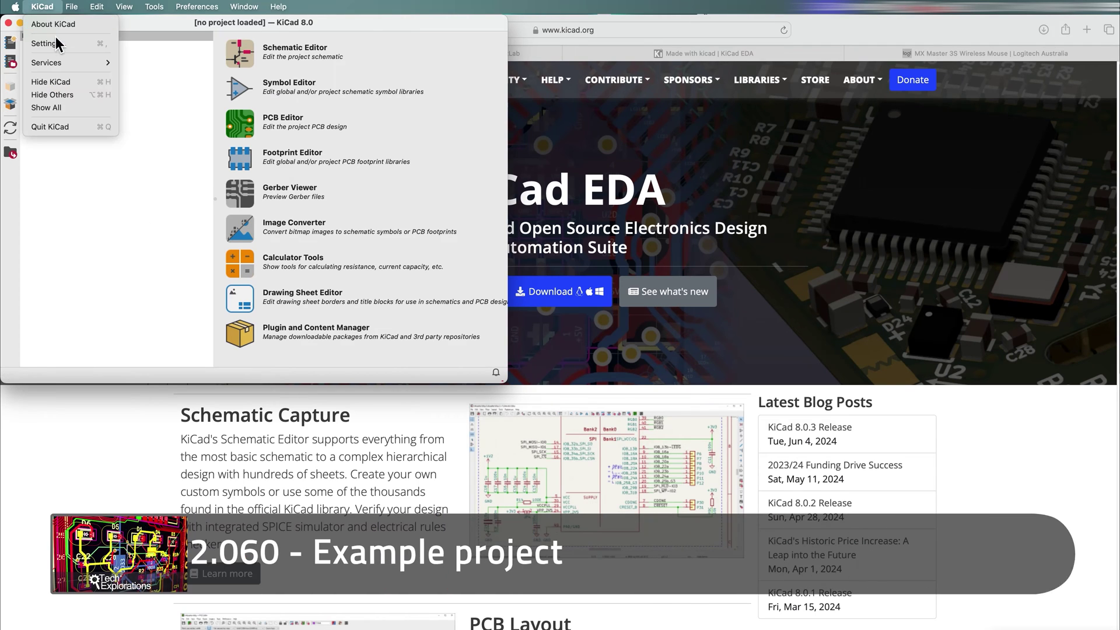
Check the installed KiCad version, 8.0.3, in the About KiCad dialog, then close it.
left_click(53, 24)
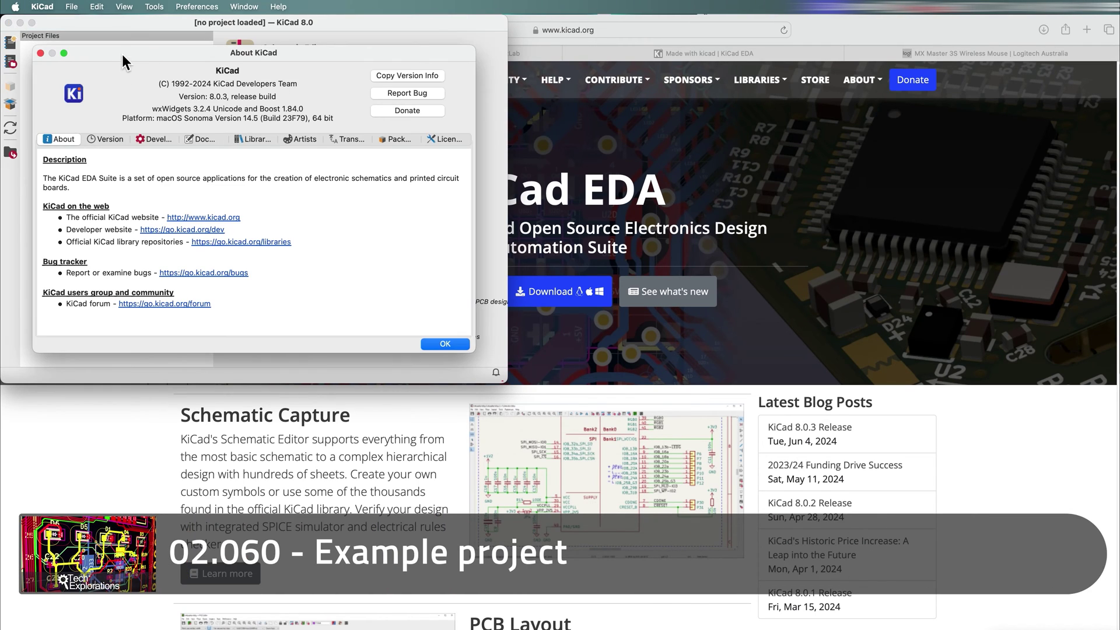
left_click_drag(122, 53, 248, 78)
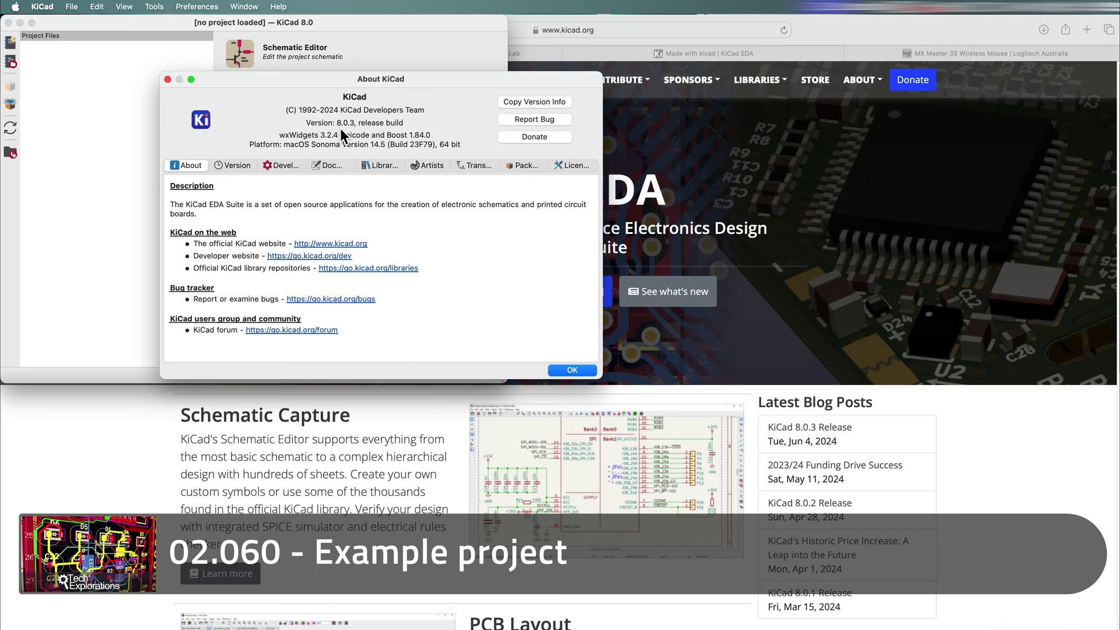
left_click(575, 371)
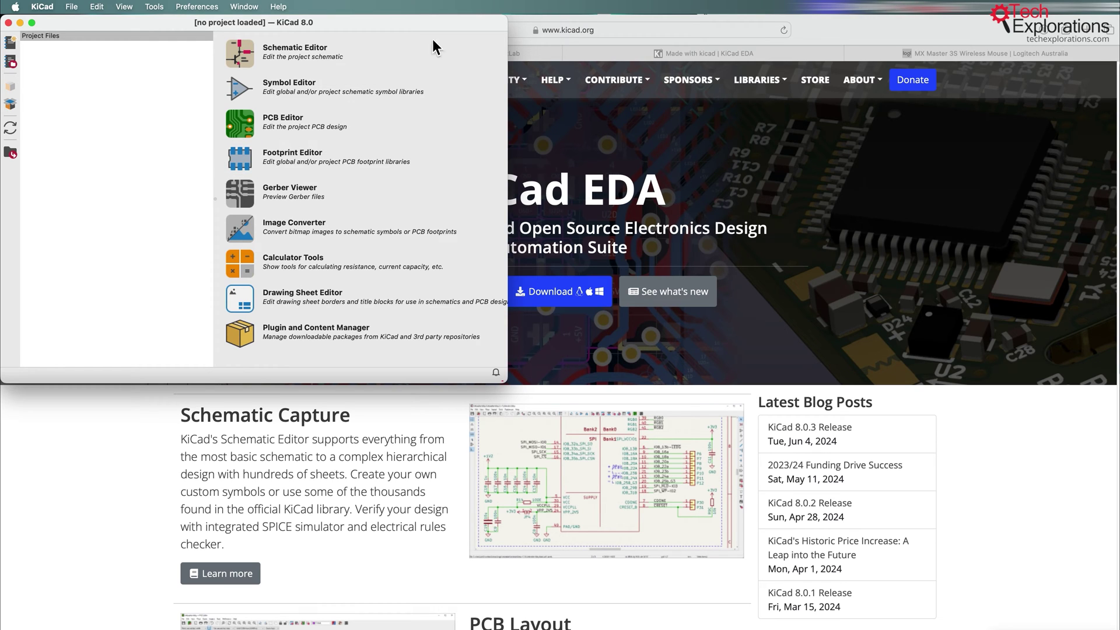
key("super+Tab")
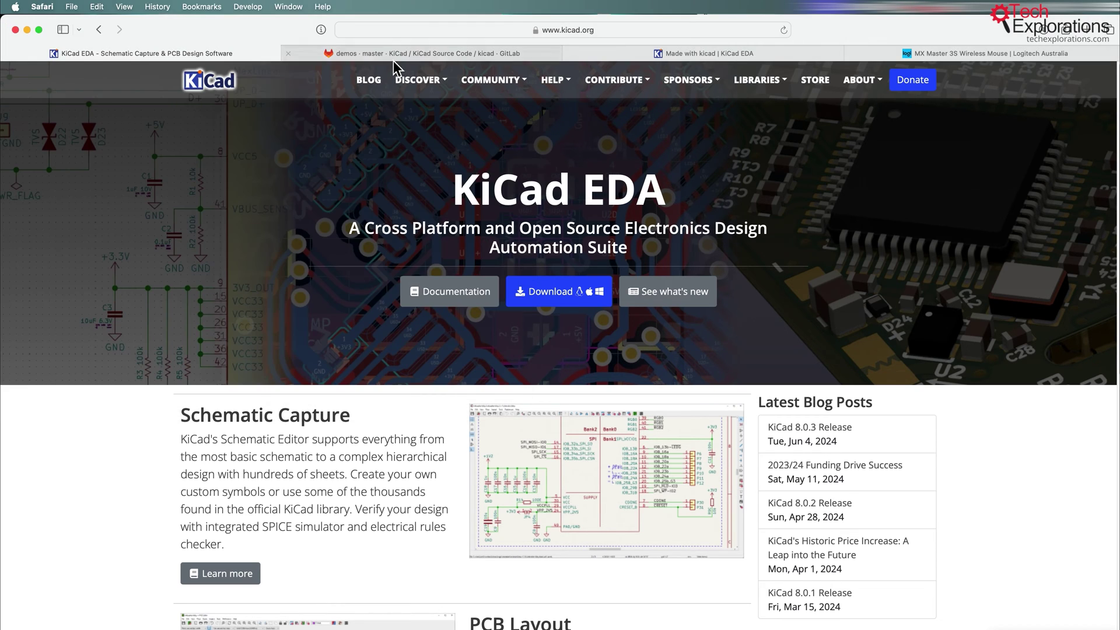
left_click(394, 58)
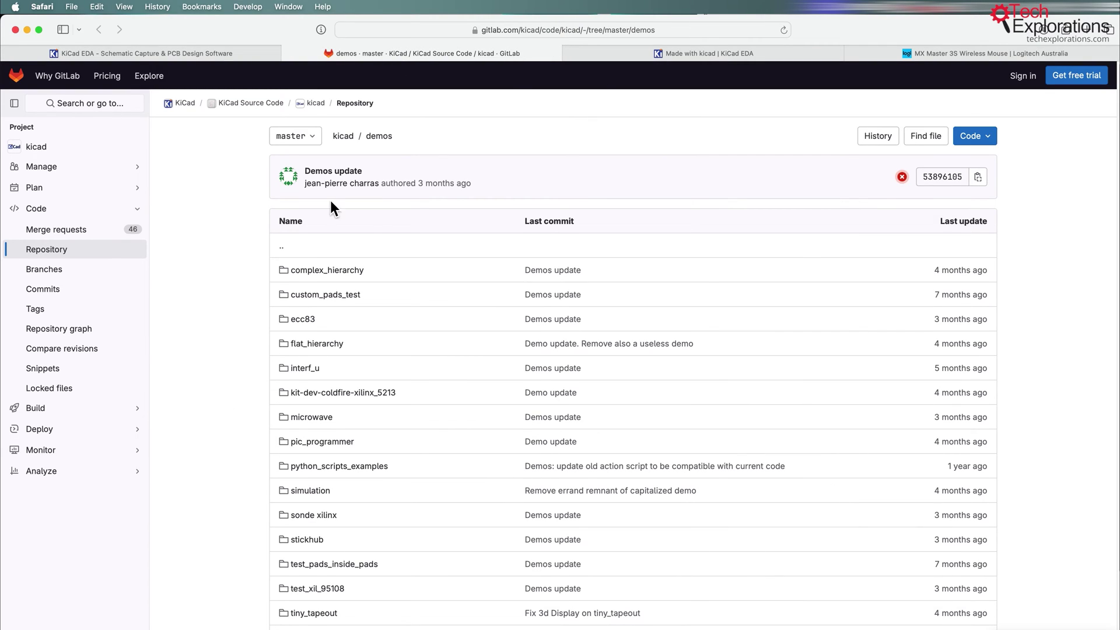
double_click(379, 136)
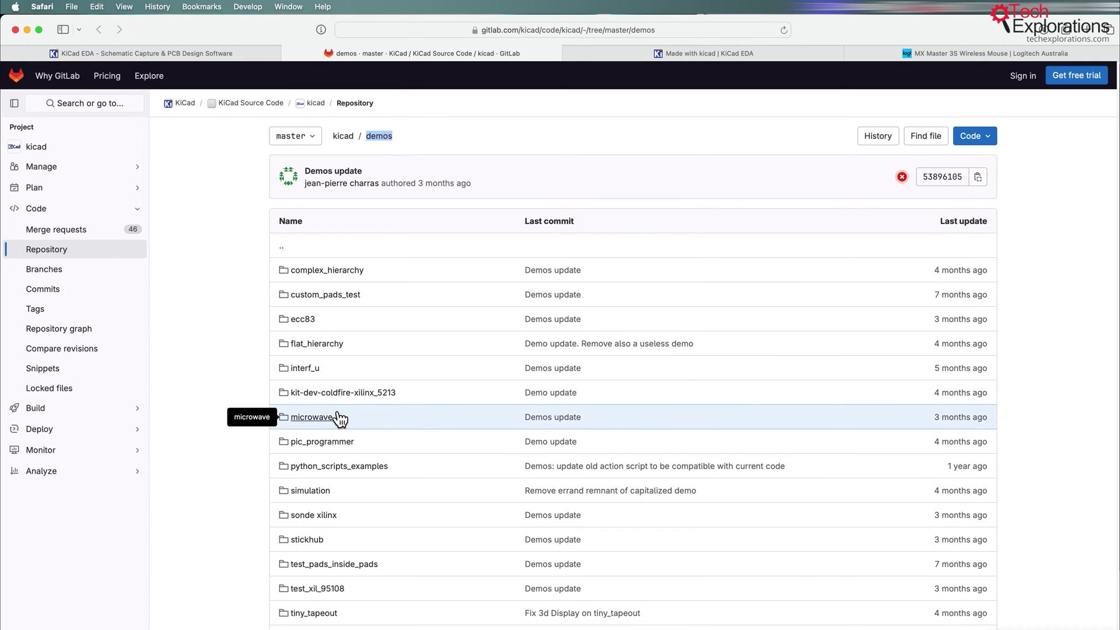
scroll(338, 418, "down", 3)
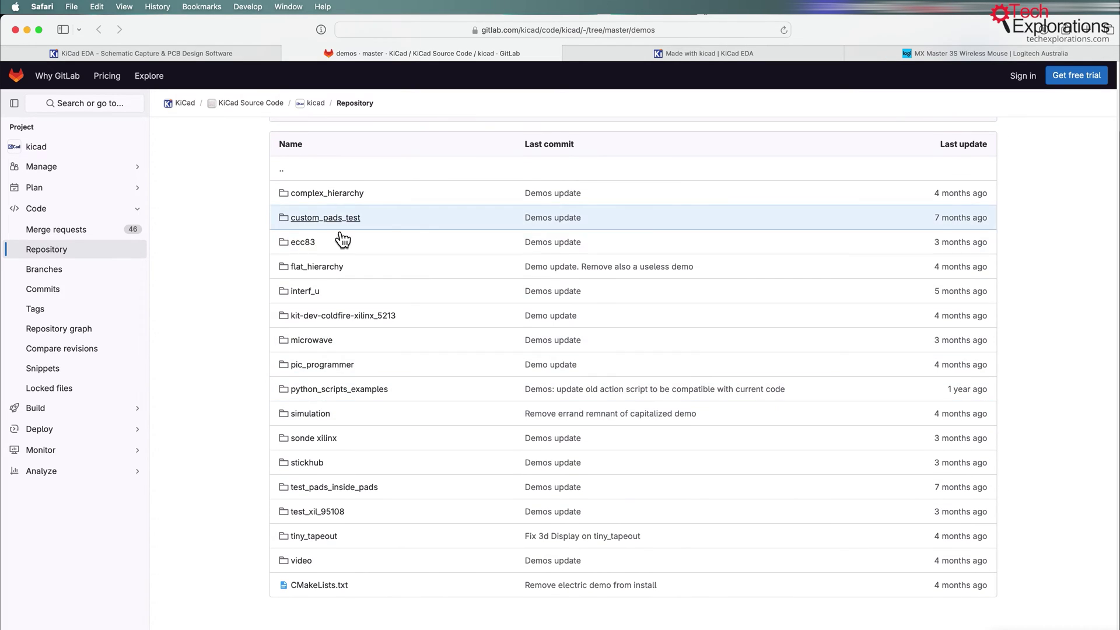
scroll(353, 501, "up", 2)
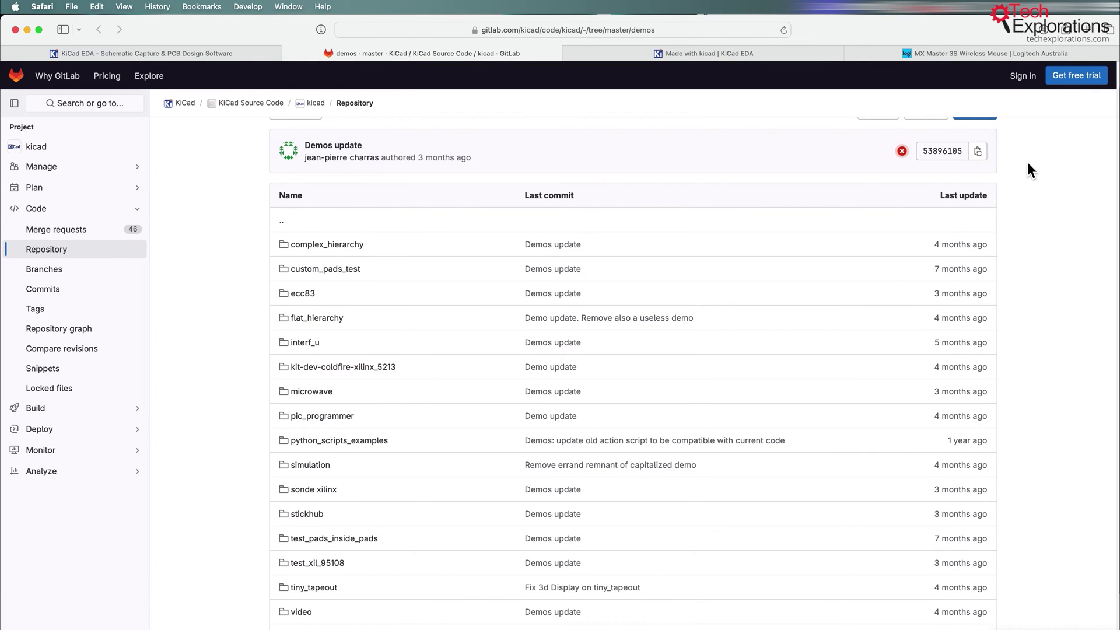
scroll(1030, 170, "up", 1)
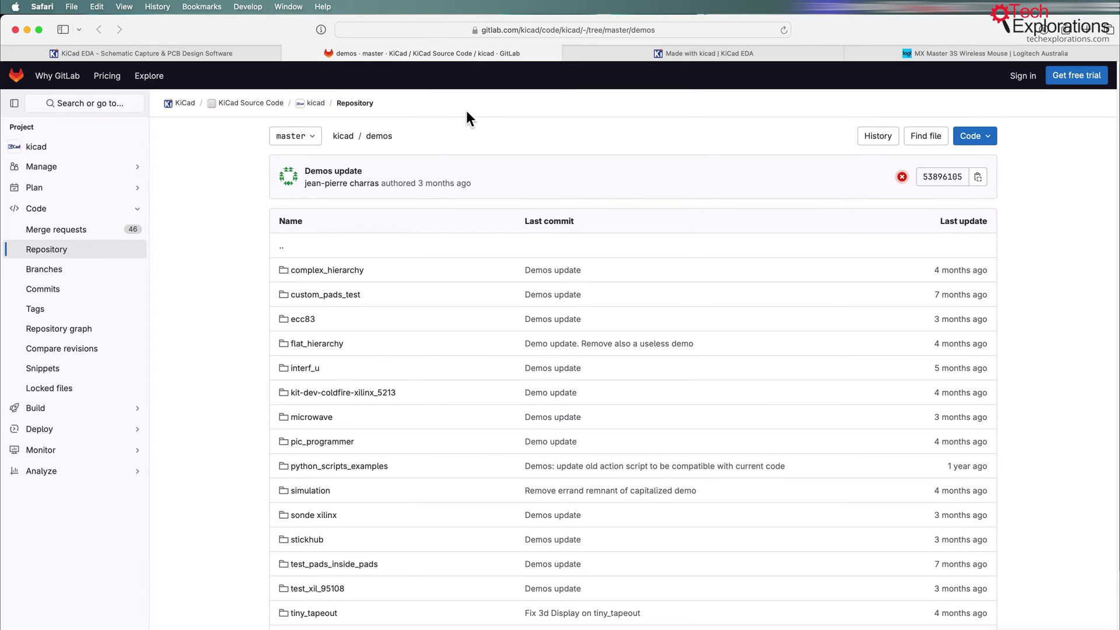
left_click(998, 147)
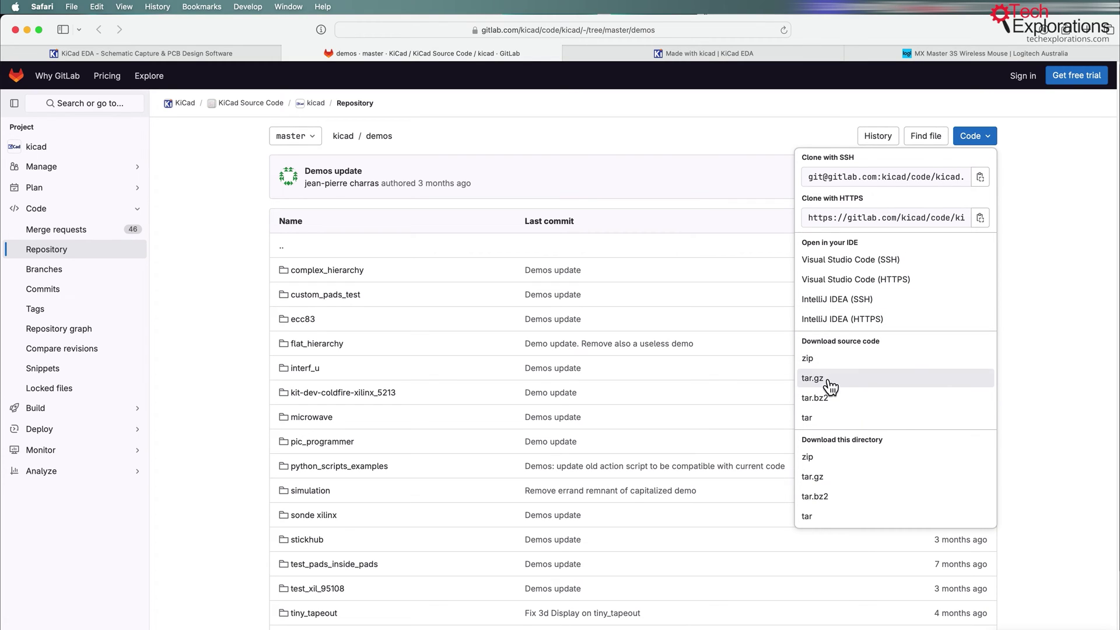
left_click(1060, 358)
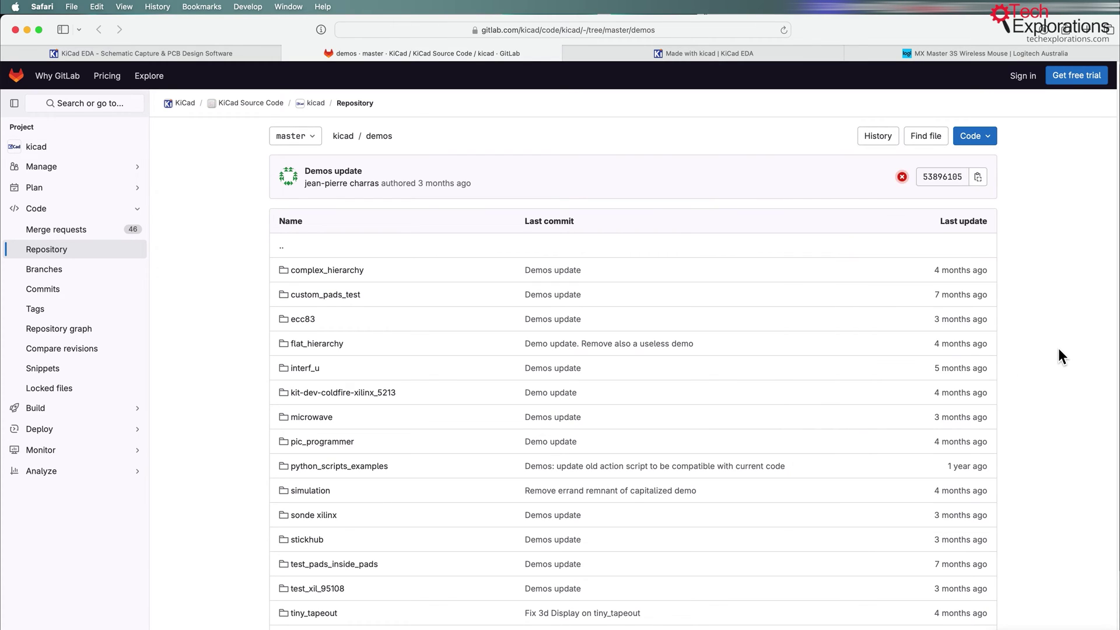
left_click(131, 51)
left_click(548, 296)
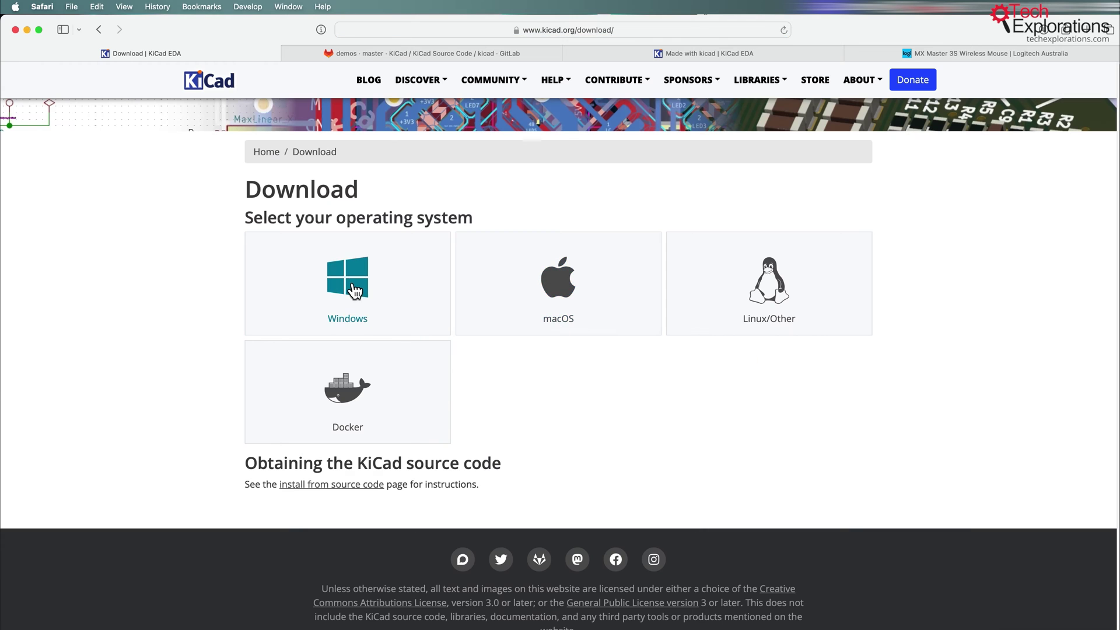
Look over KiCad's Windows downloads page for 8.0.3, then go back to the GitLab demos tab.
left_click(351, 291)
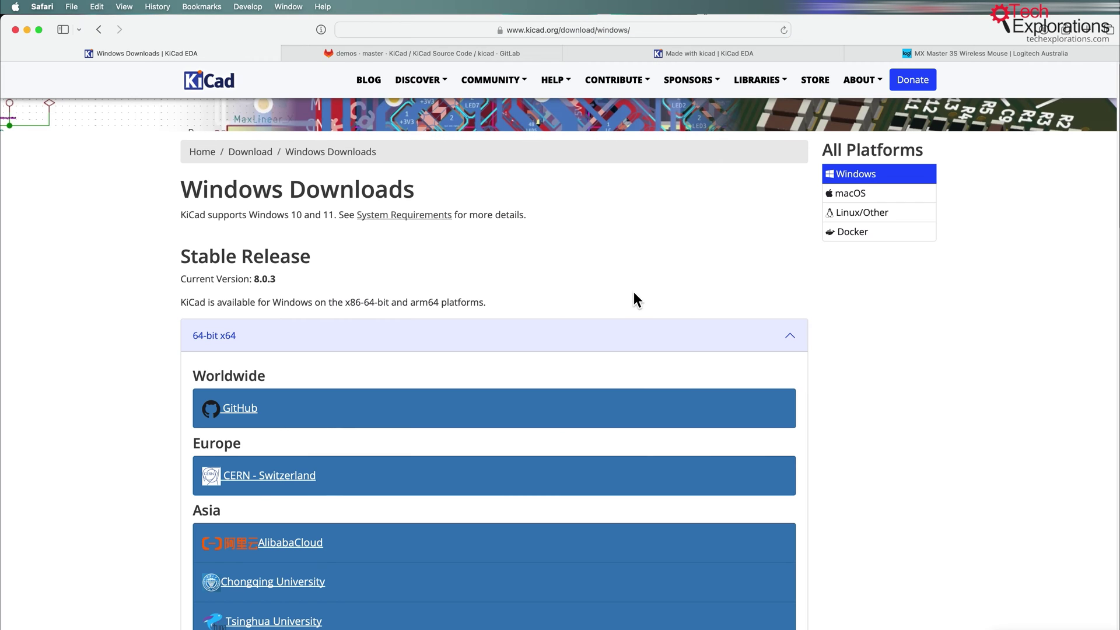
scroll(460, 304, "down", 2)
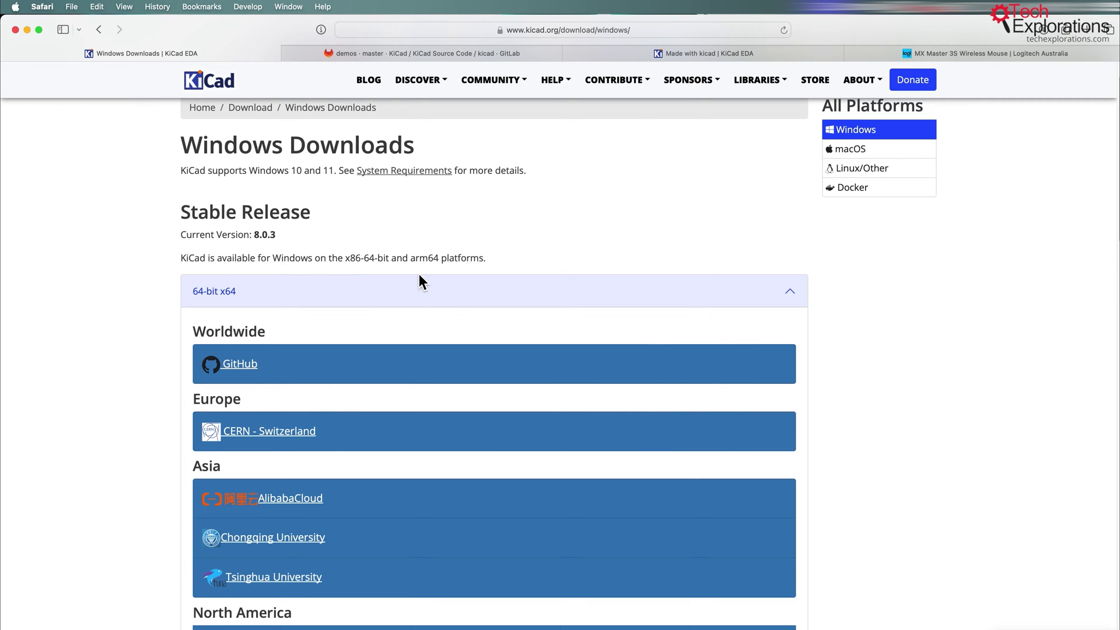
scroll(418, 274, "up", 1)
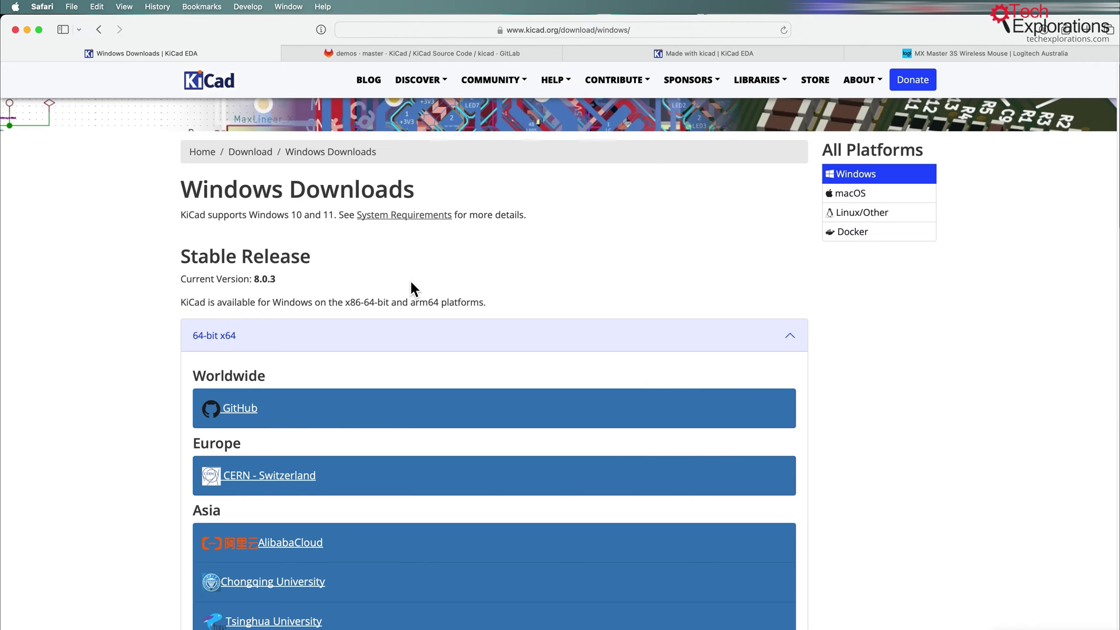
left_click(418, 54)
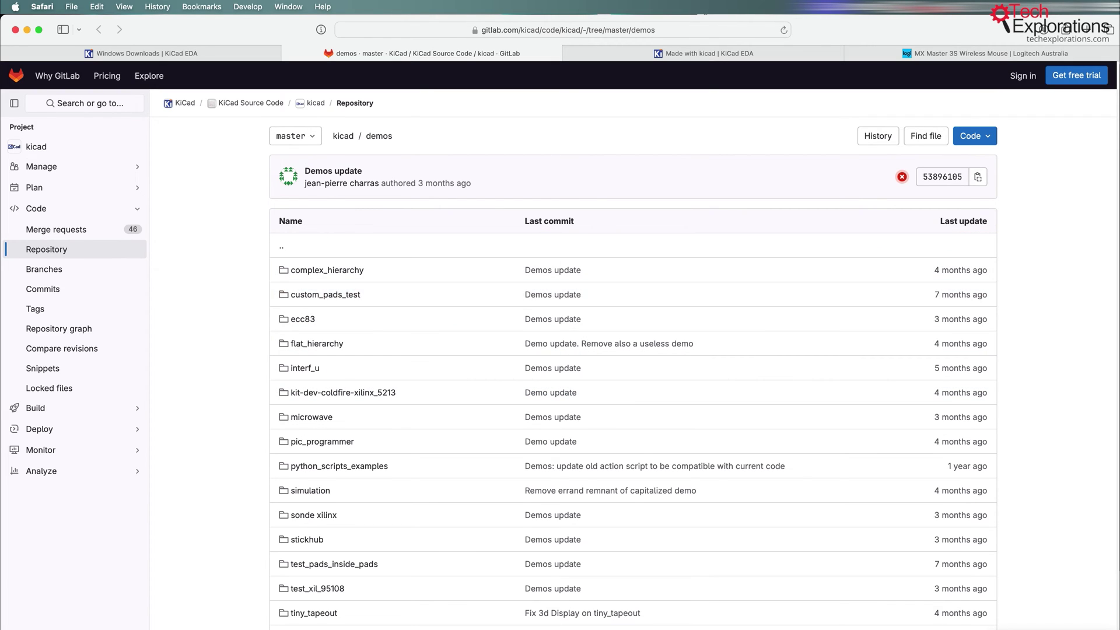
In Finder, expand the Demo - kicad-master folder and its demos subfolder.
key("super+Tab")
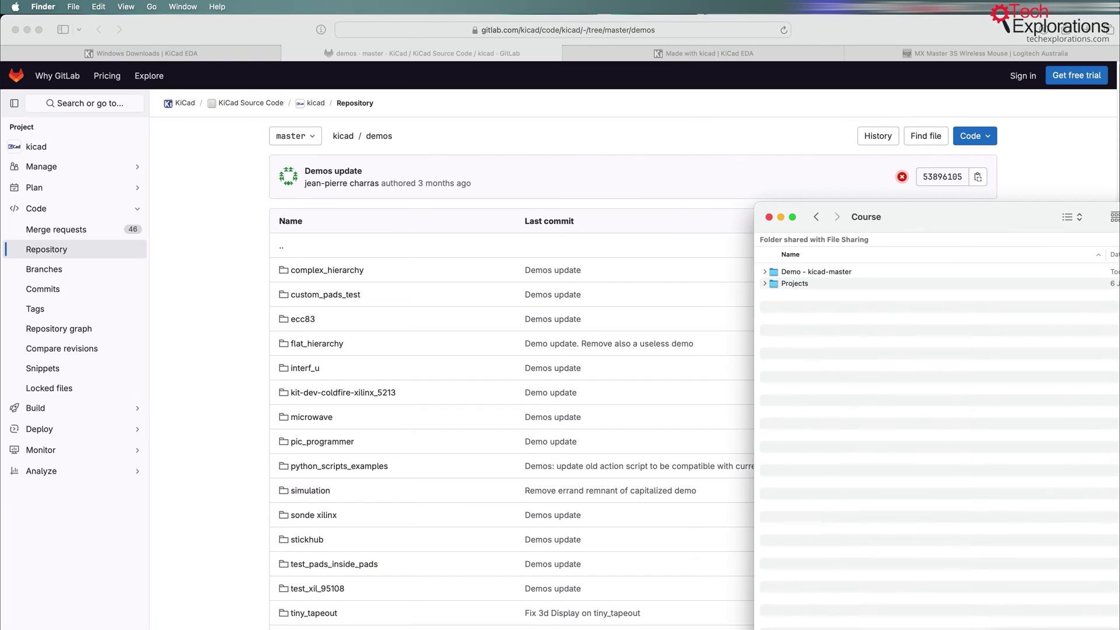
left_click(815, 272)
left_click(765, 272)
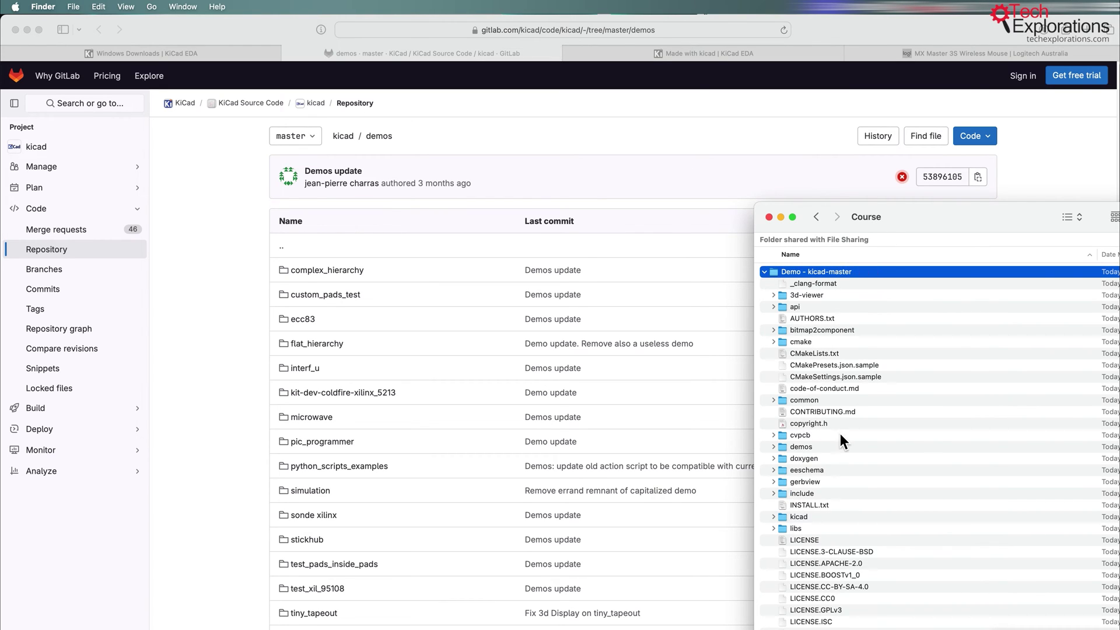
scroll(840, 433, "down", 5)
scroll(841, 432, "up", 5)
left_click(785, 448)
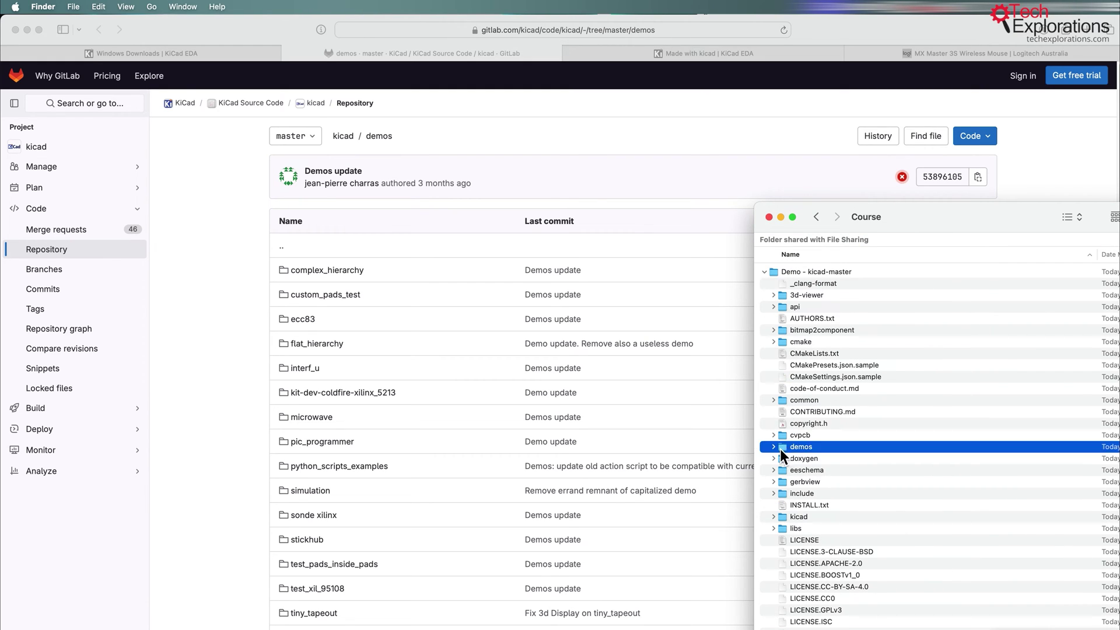
left_click(774, 447)
scroll(868, 380, "down", 5)
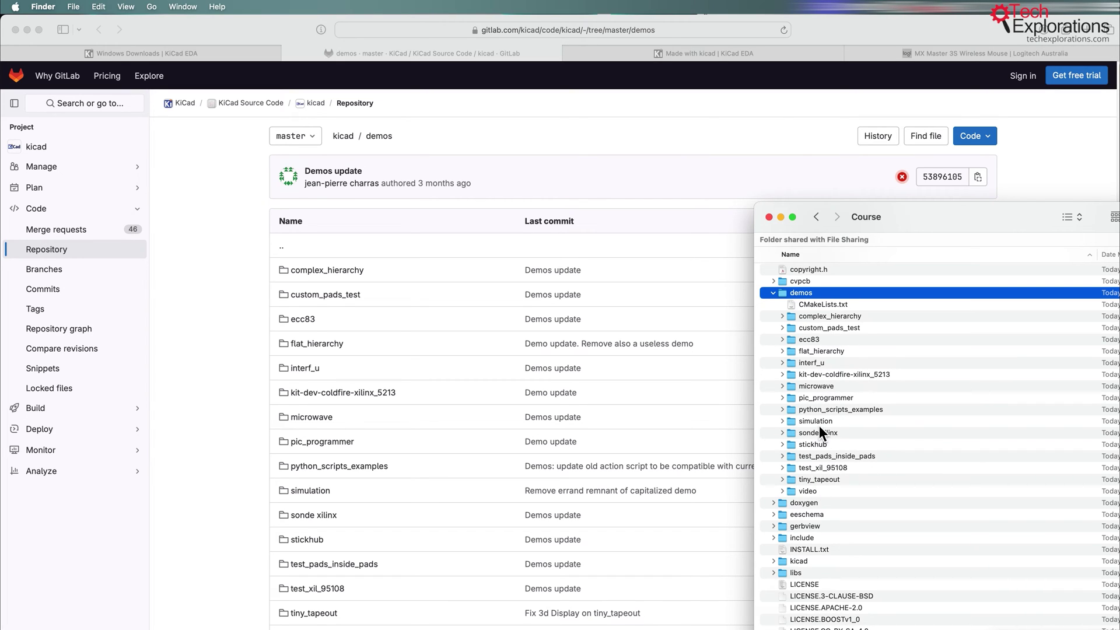
Open the pic_programmer folder and select its .kicad_sch, .kicad_pro and .kicad_pcb files.
left_click(834, 398)
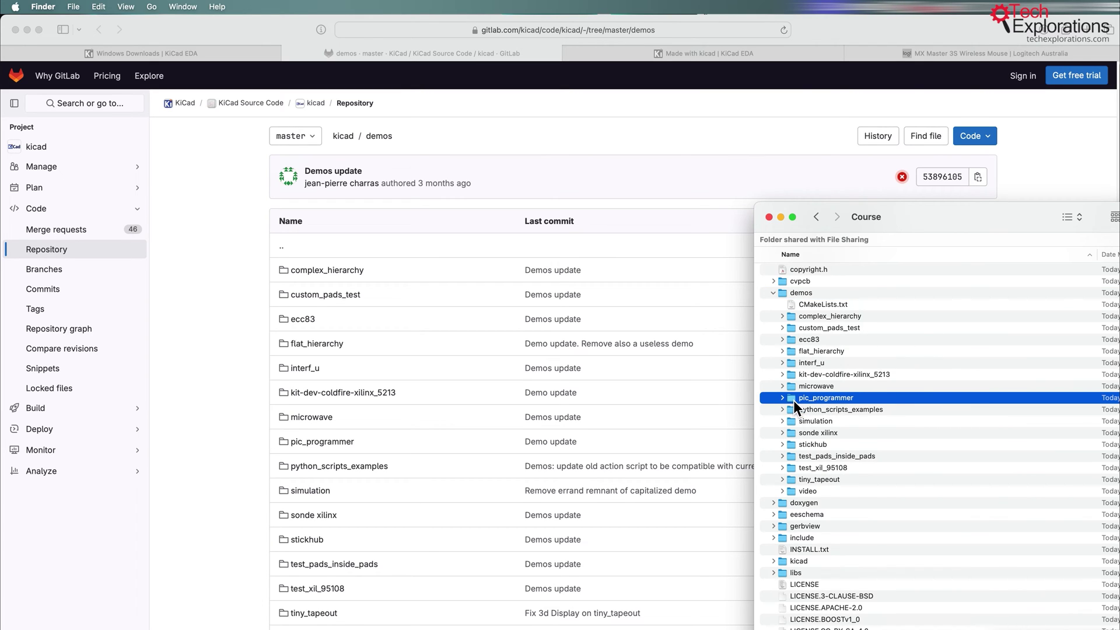
double_click(795, 400)
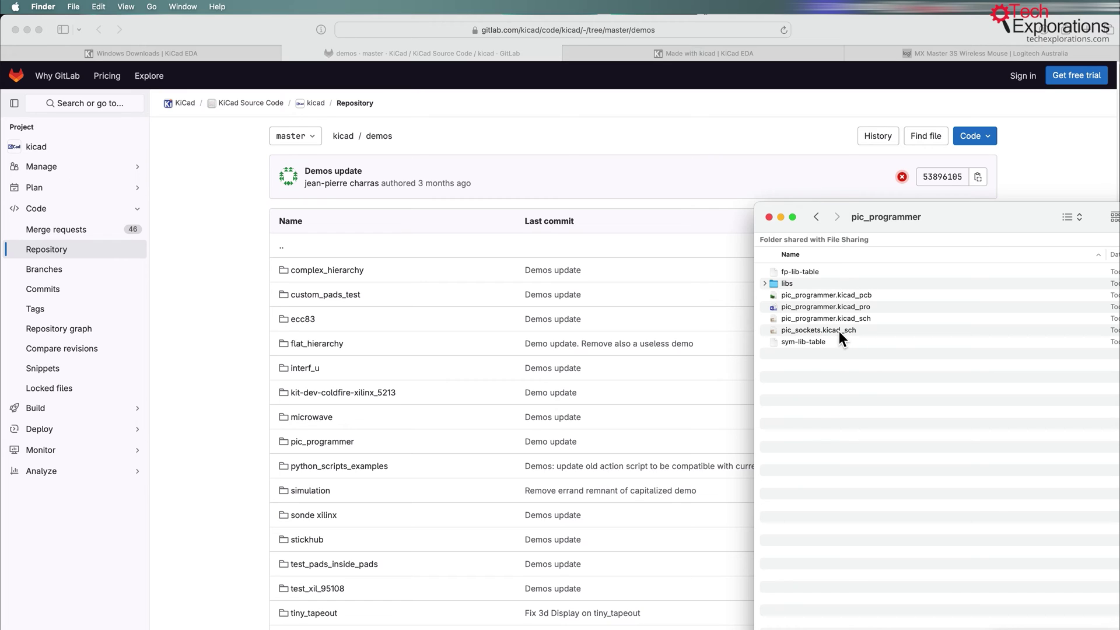
left_click(856, 321)
left_click(860, 309)
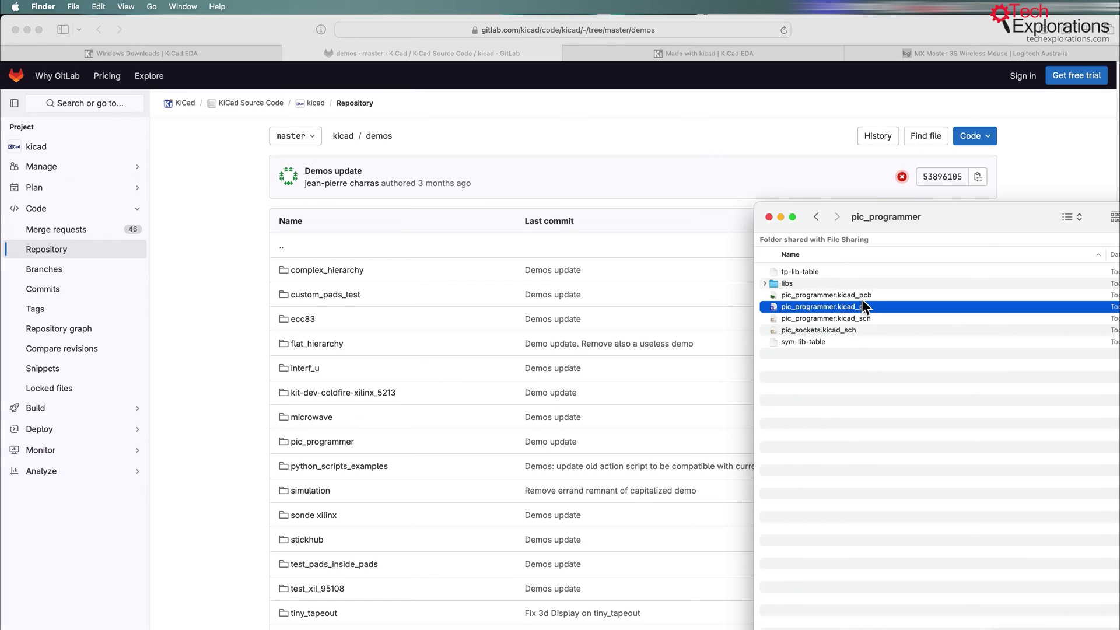
left_click(863, 300)
left_click(861, 308)
left_click(846, 295)
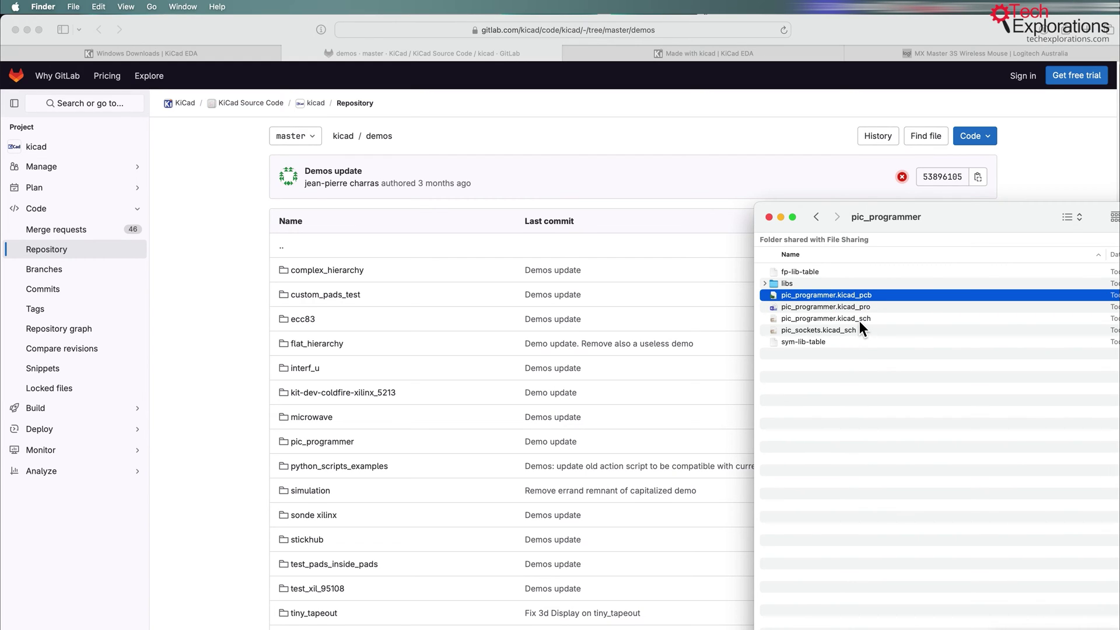
left_click(857, 321)
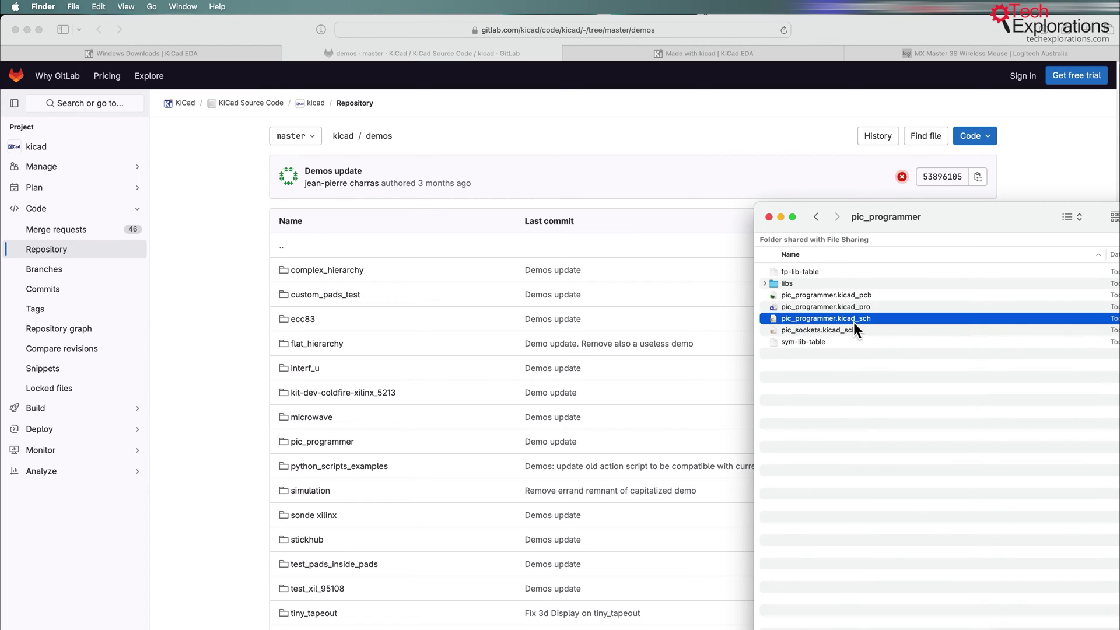
Open pic_programmer.kicad_sch from Finder in the KiCad Schematic Editor (eeschema).
right_click(853, 322)
mouse_move(897, 342)
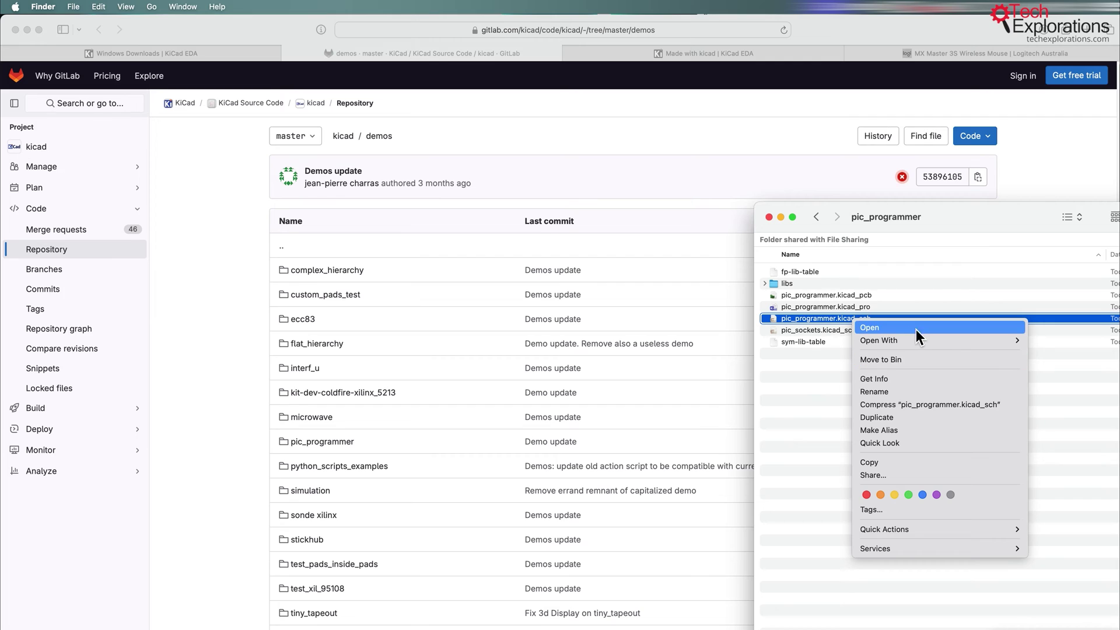
mouse_move(945, 342)
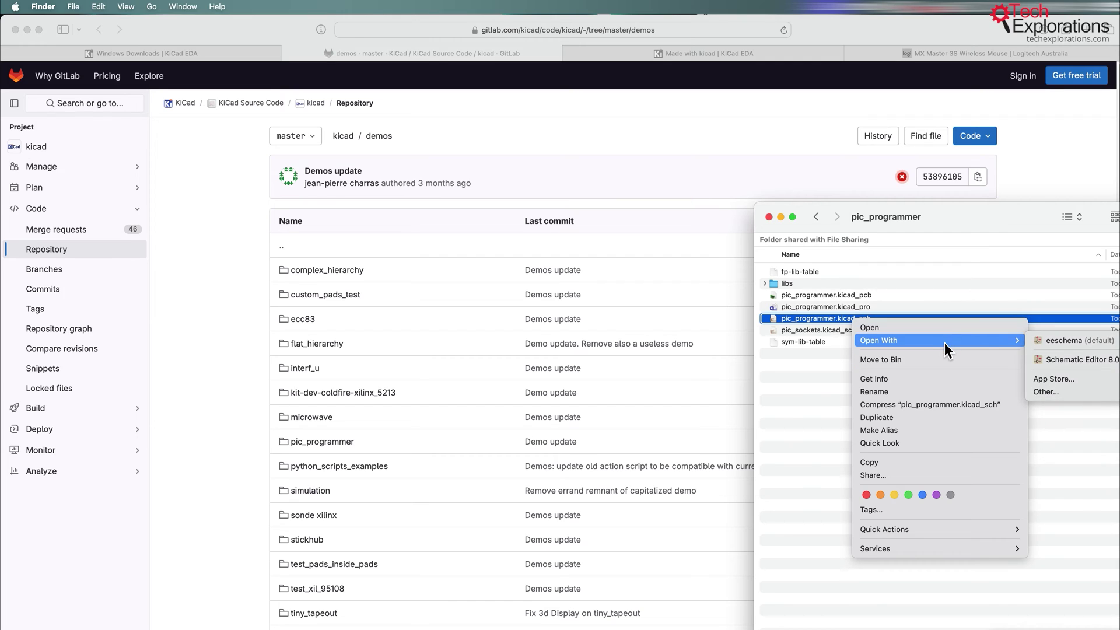
left_click(1083, 345)
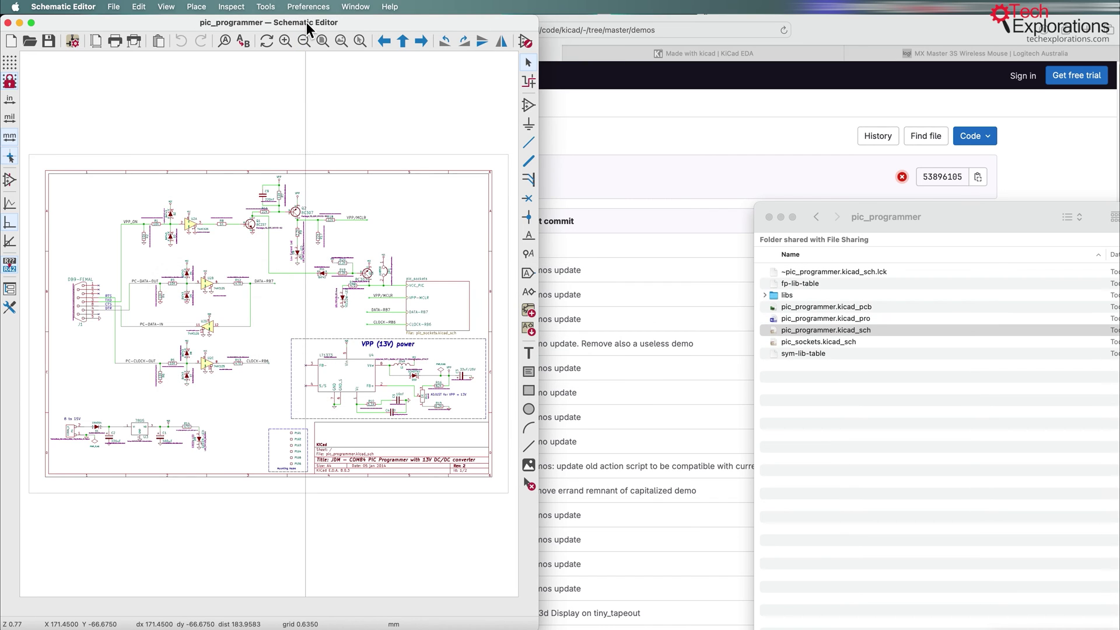
Move and widen the Schematic Editor window, zoom over the sheet, then close it.
left_click_drag(306, 22, 574, 22)
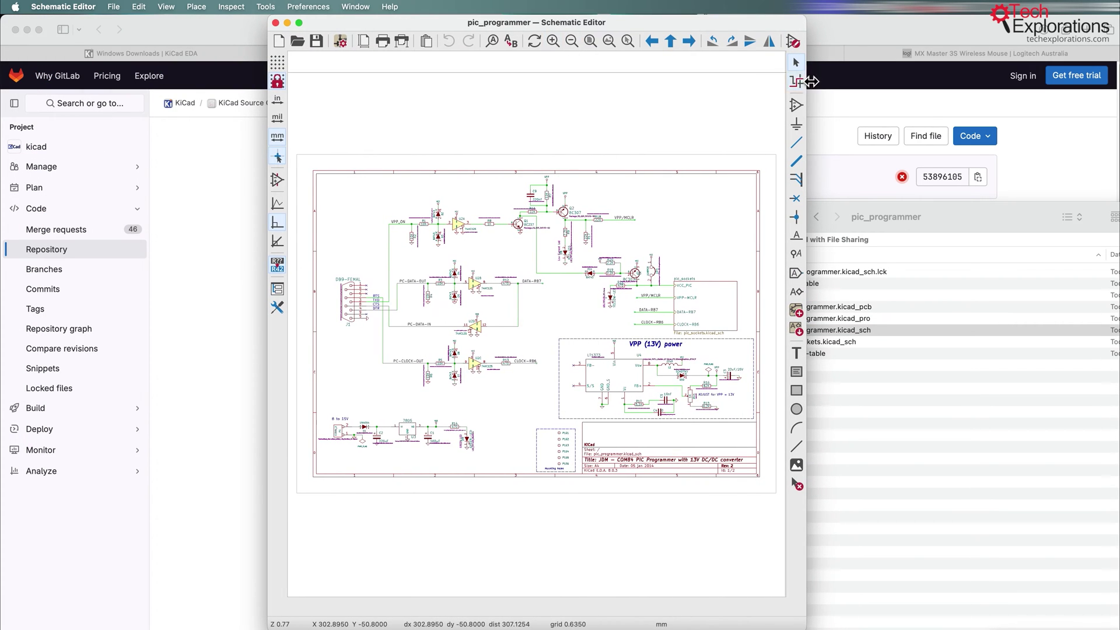
left_click_drag(807, 86, 1037, 90)
scroll(655, 326, "down", 1)
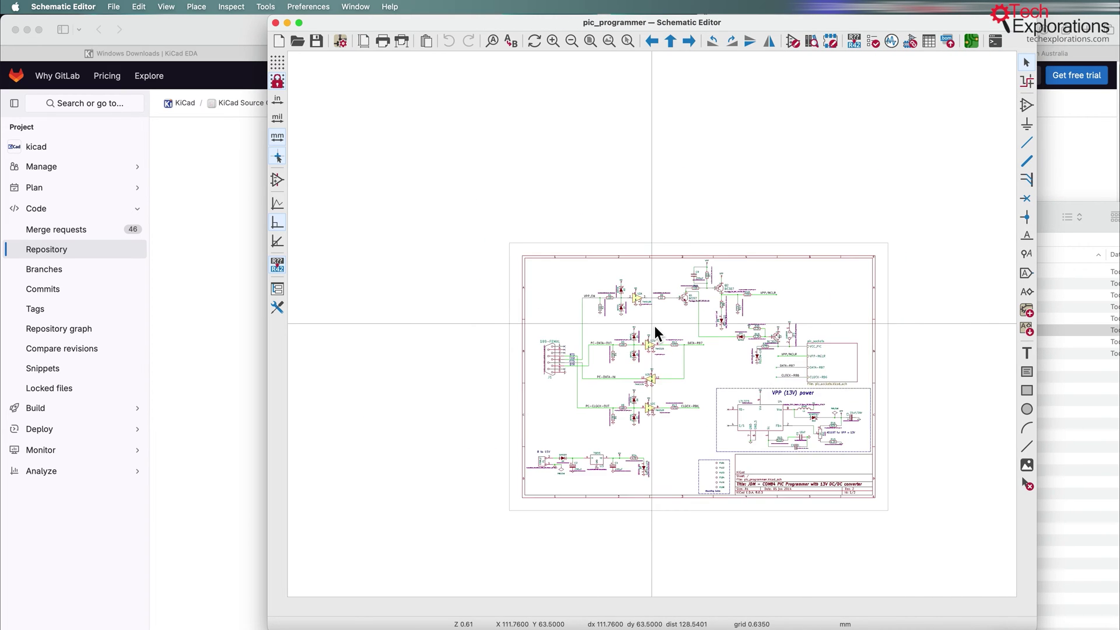
scroll(655, 326, "up", 3)
scroll(689, 333, "down", 2)
scroll(563, 263, "up", 3)
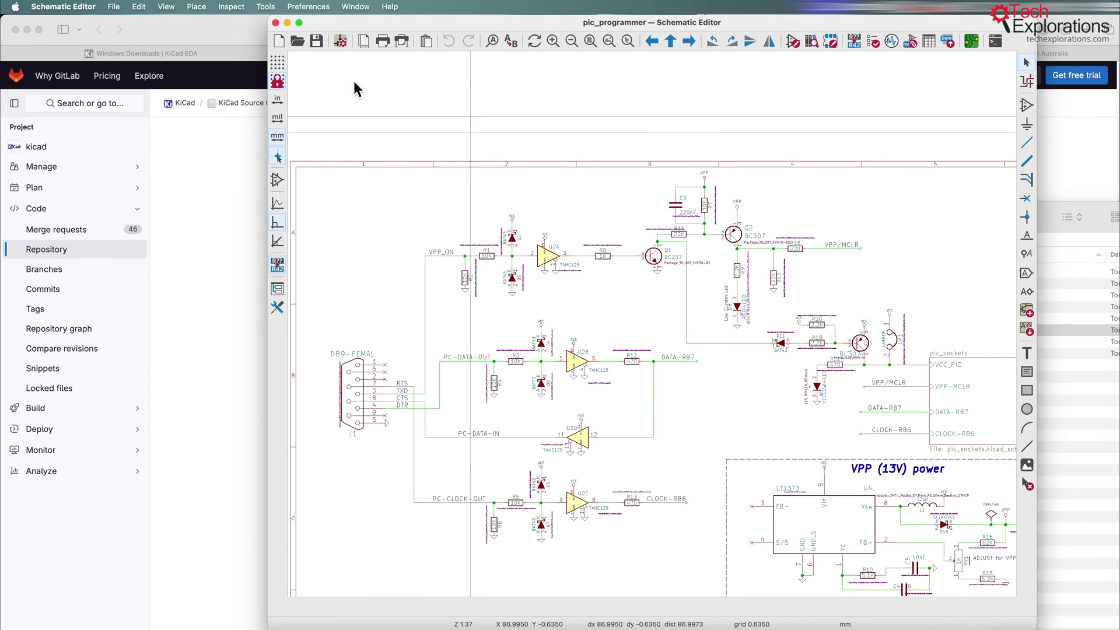
left_click(275, 23)
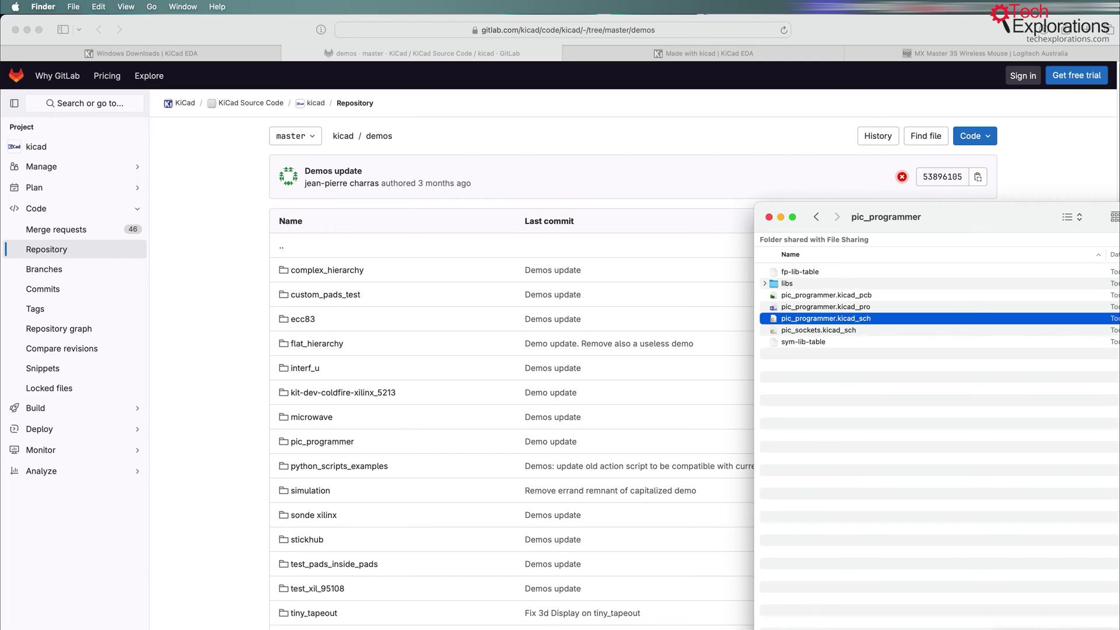
Launch KiCad and open pic_programmer.kicad_pro with the default KiCad app.
key("super+Tab")
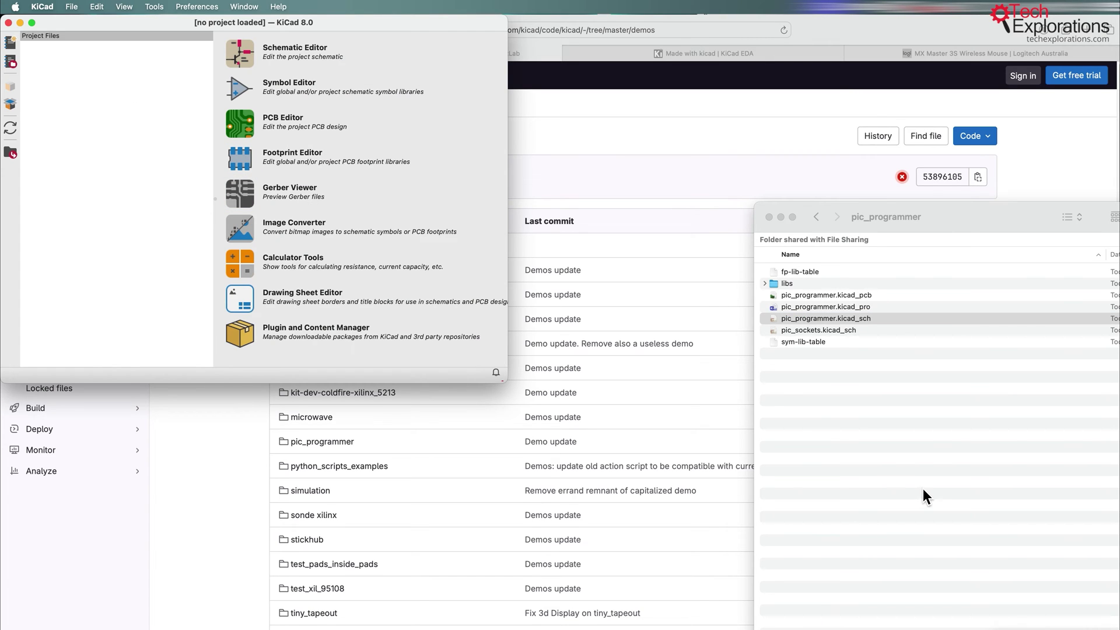
key("super+Tab")
left_click(831, 308)
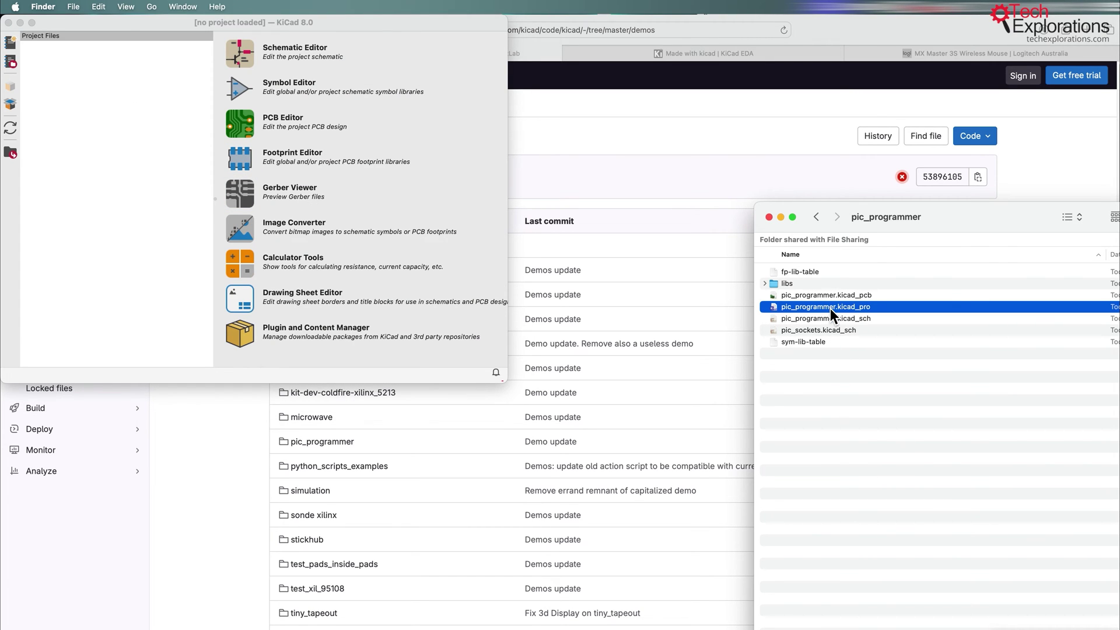
right_click(831, 308)
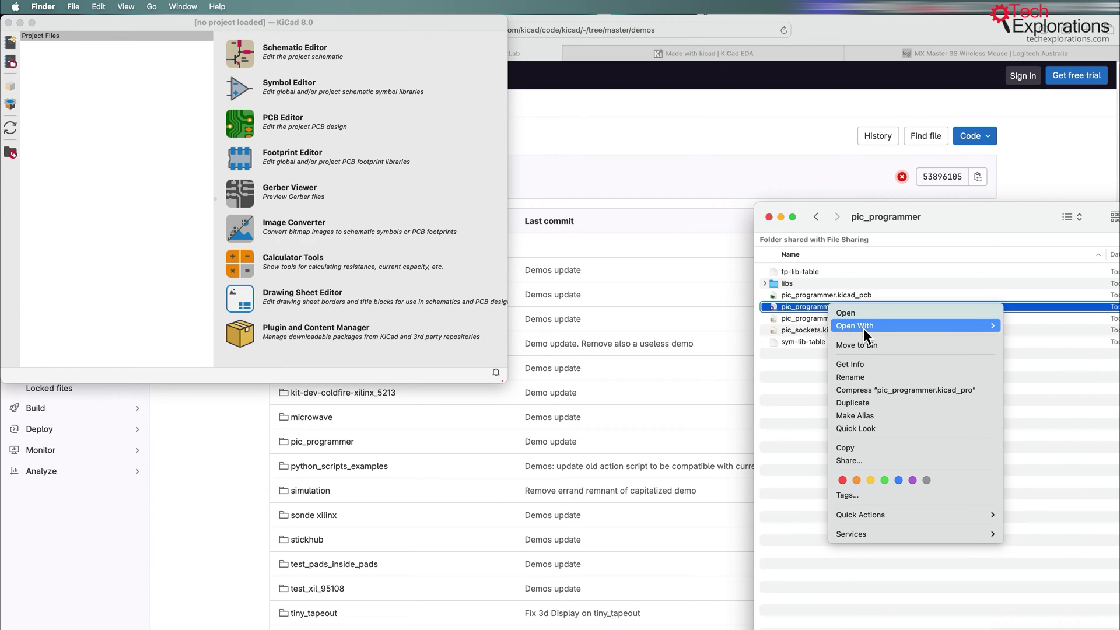
mouse_move(864, 328)
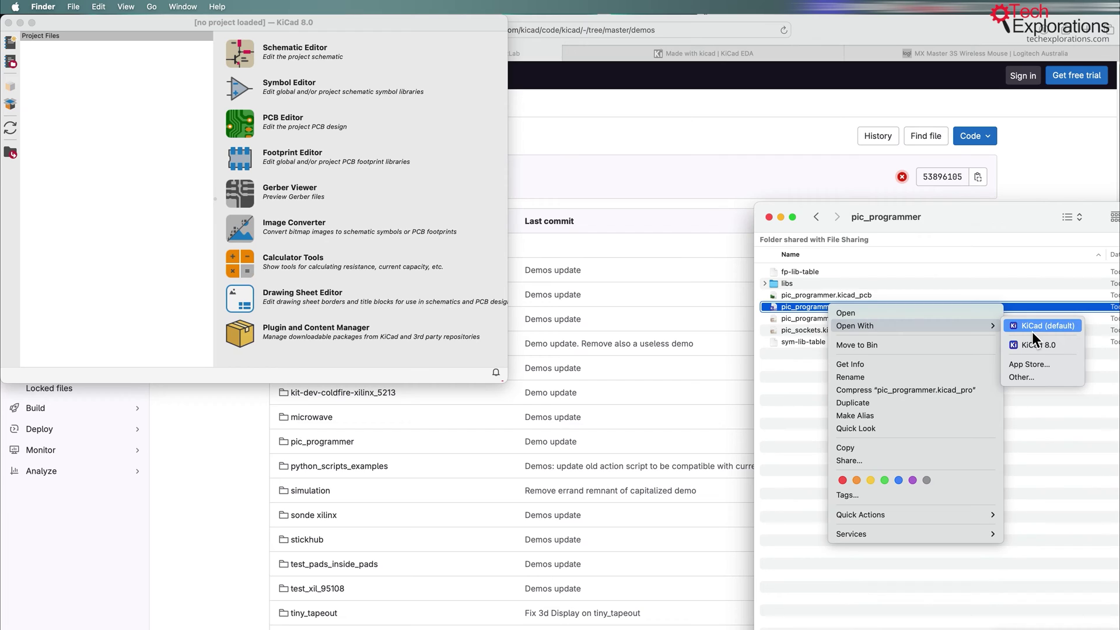
left_click(832, 362)
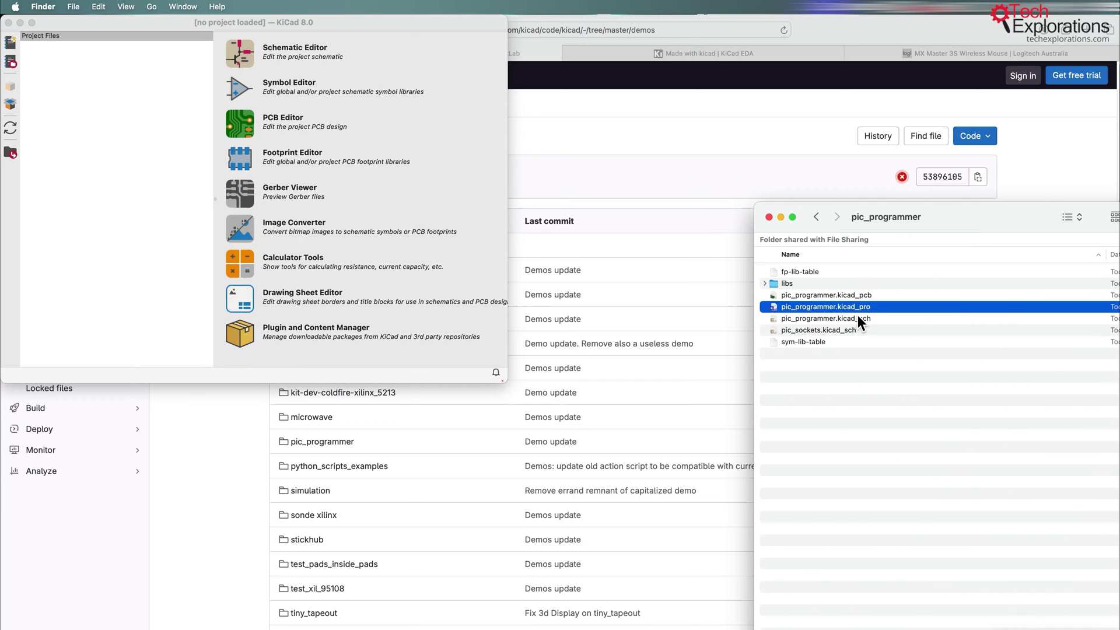
right_click(857, 310)
mouse_move(984, 331)
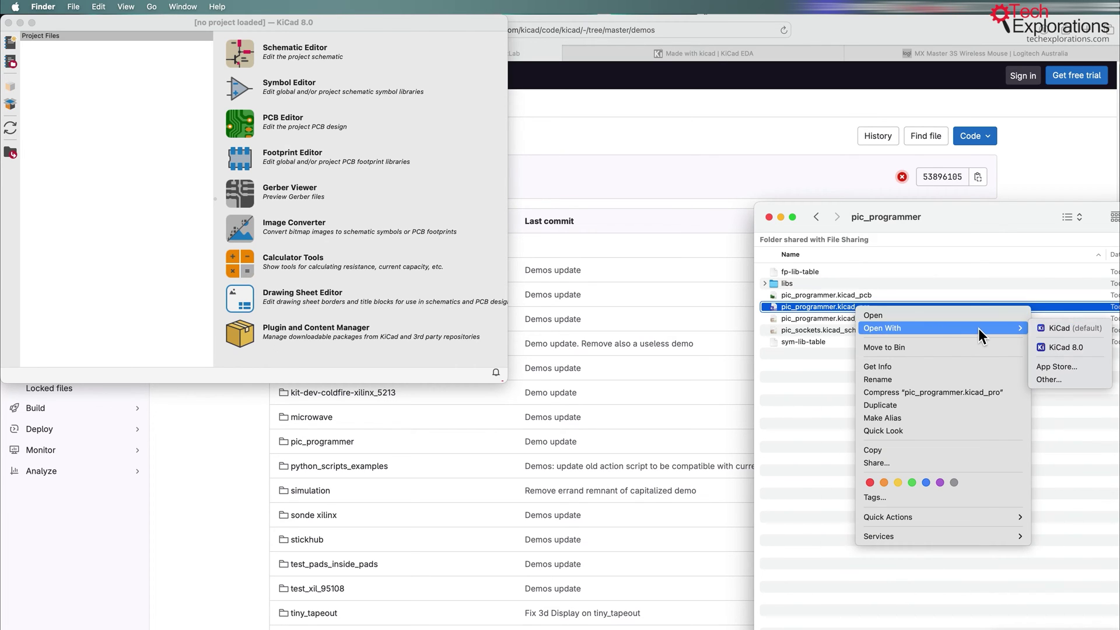
left_click(1045, 329)
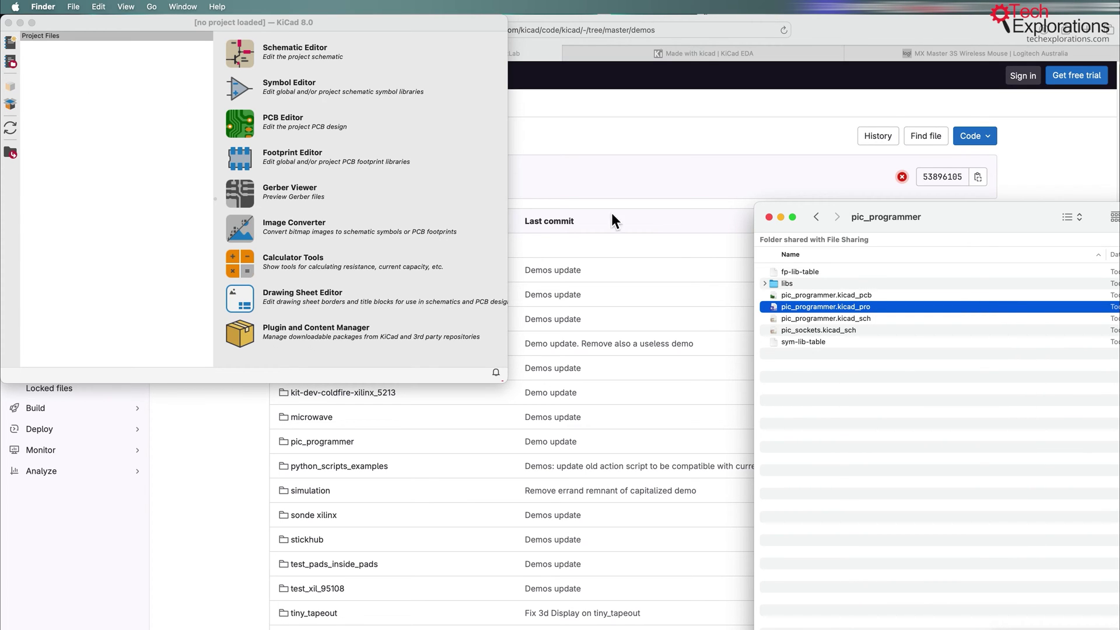
Drag the project file into KiCad's project manager and browse its board and project entries.
left_click_drag(810, 315, 159, 217)
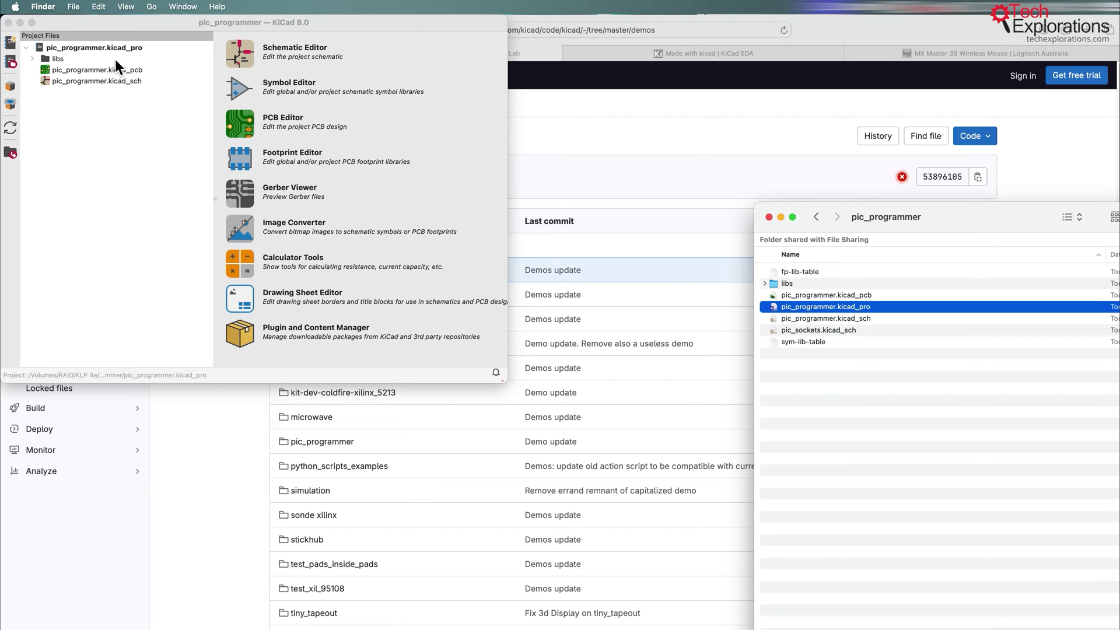
left_click(121, 23)
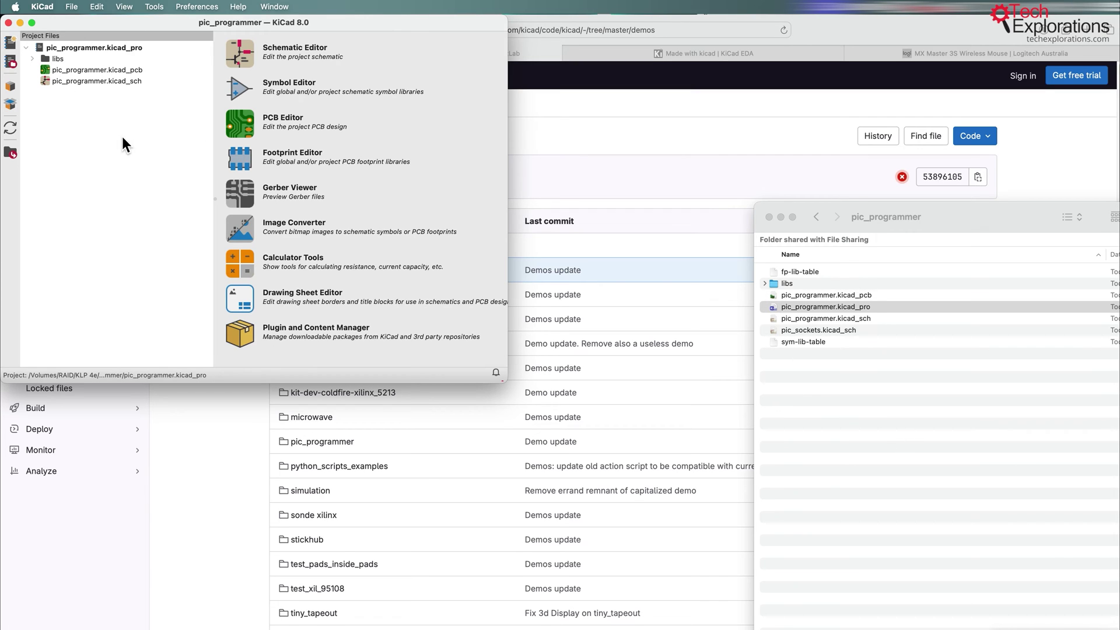
left_click(121, 71)
left_click(124, 82)
left_click(126, 71)
left_click(129, 49)
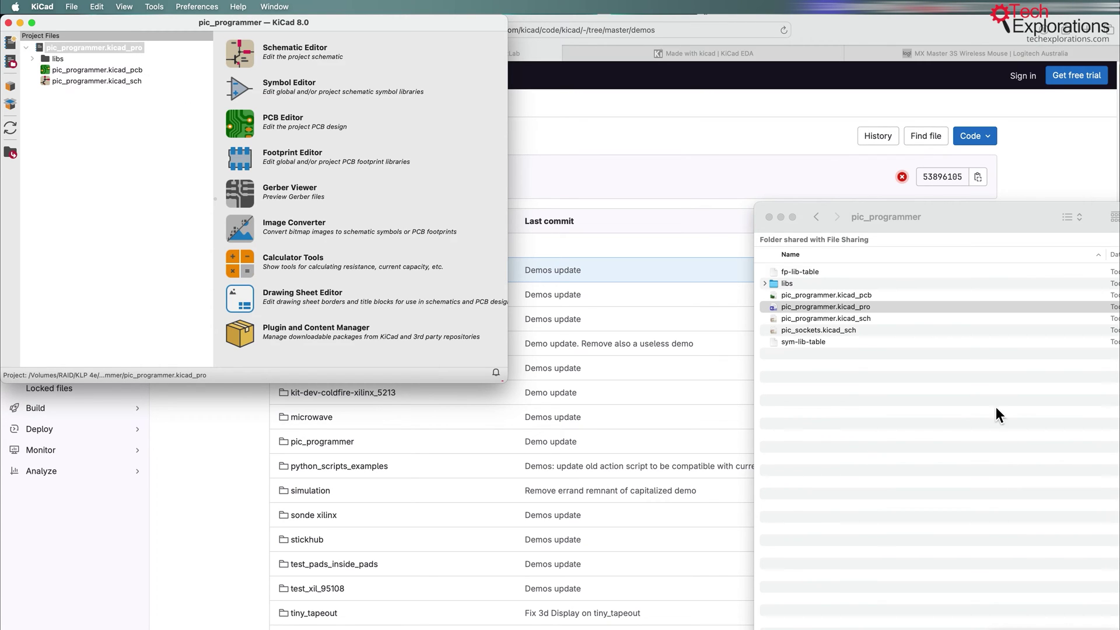
Launch an empty Atom window and position it beside the pic_programmer folder.
left_click(829, 319)
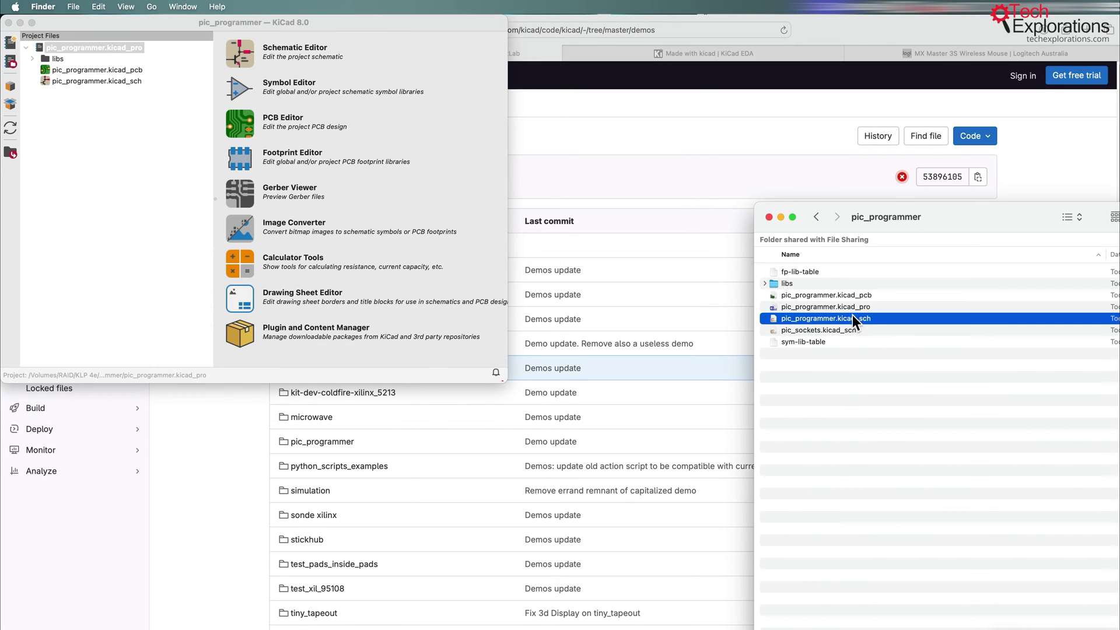
key("super+o")
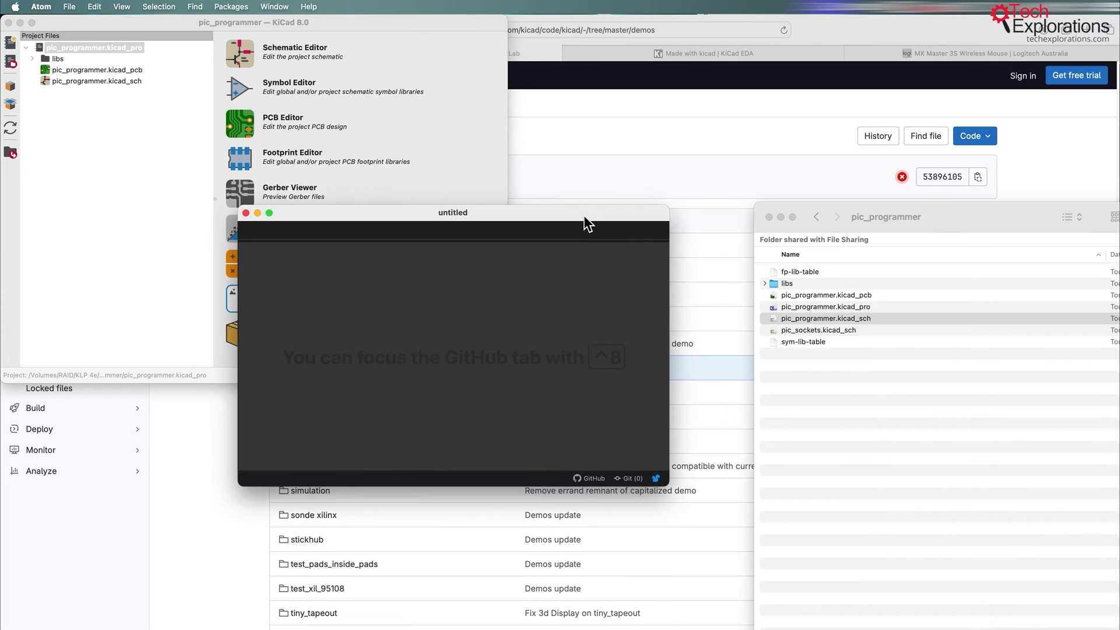
left_click(901, 442)
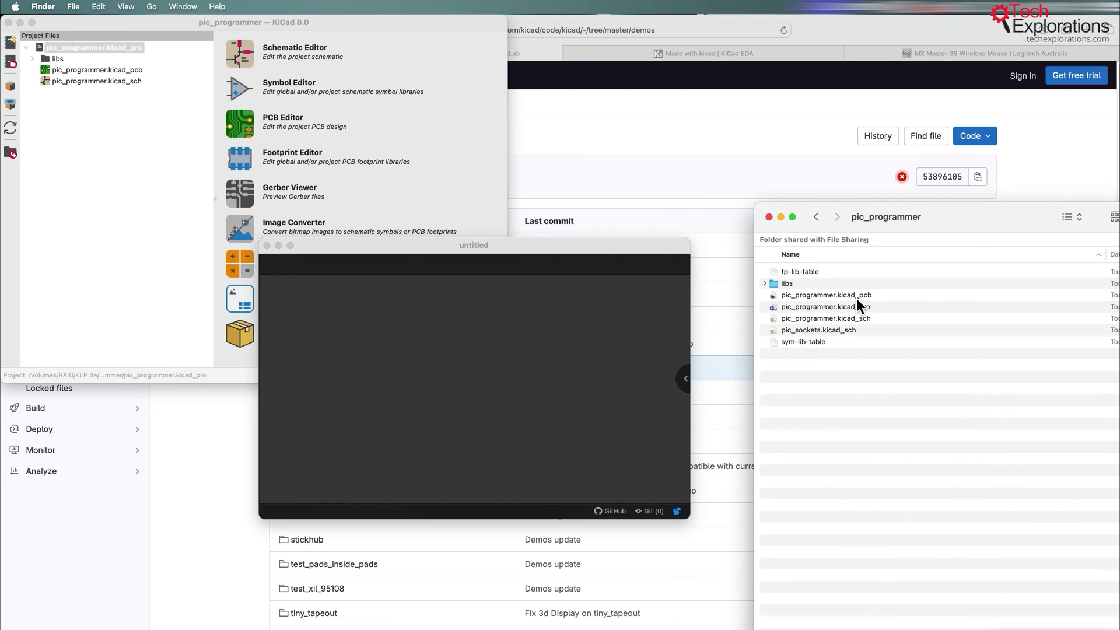
left_click_drag(537, 254, 545, 238)
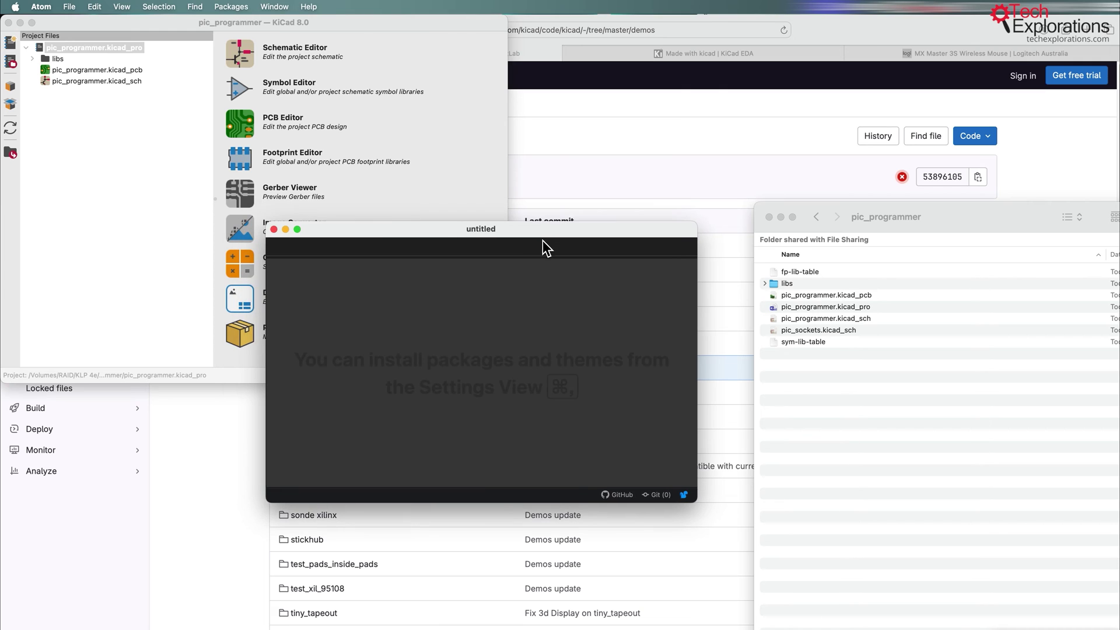
left_click(906, 403)
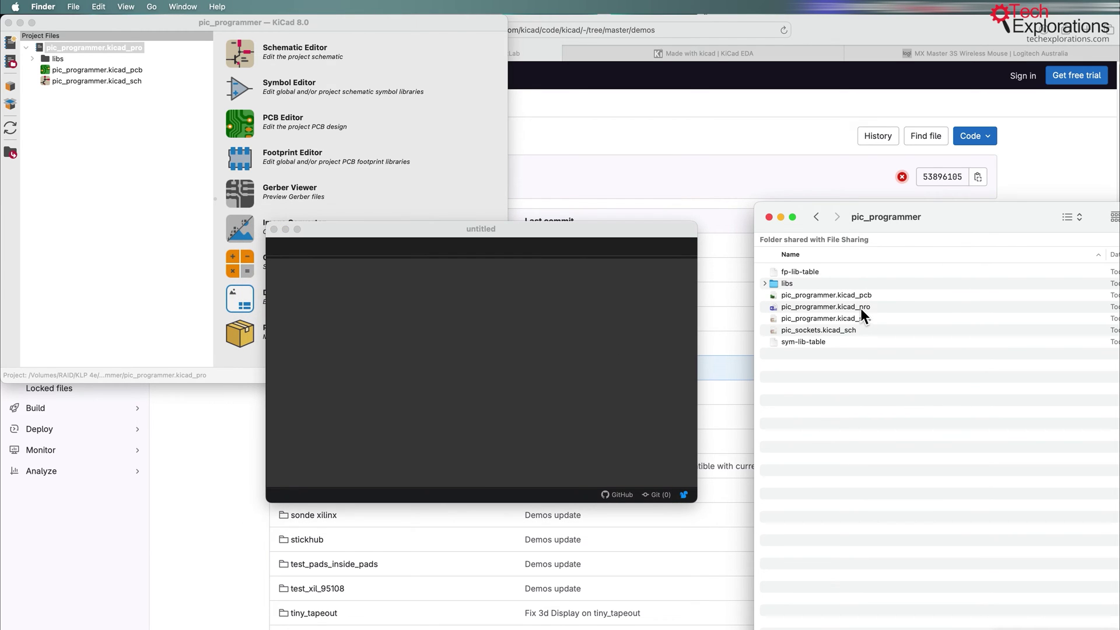
Open pic_programmer.kicad_pro in Atom to scroll its JSON, then add pic_programmer.kicad_sch as a tab.
left_click_drag(861, 307, 596, 373)
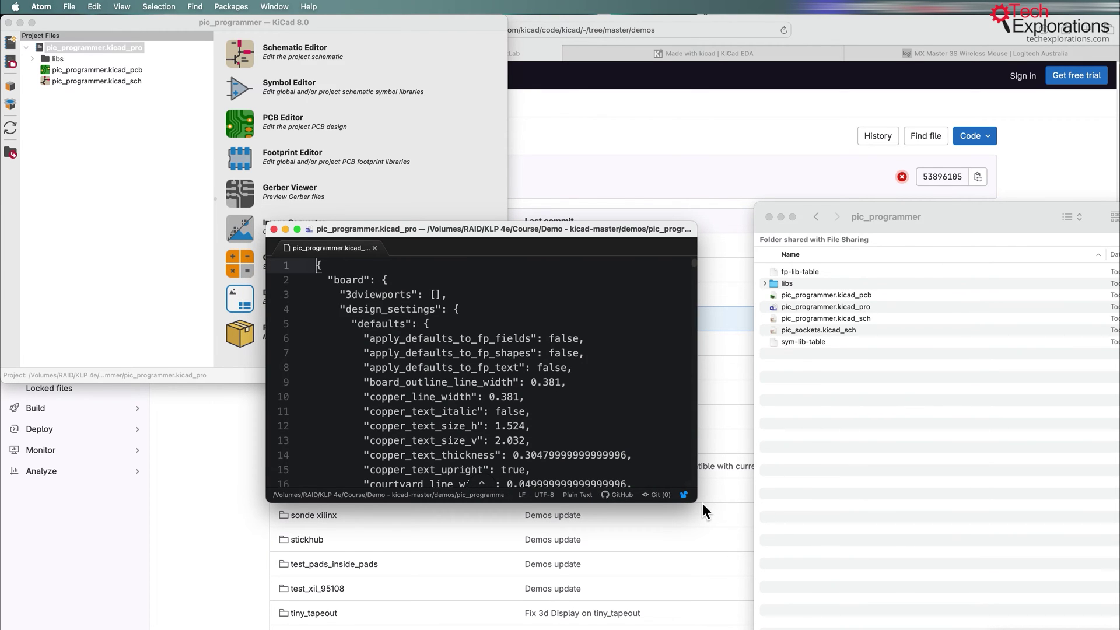
left_click_drag(702, 502, 769, 570)
scroll(516, 412, "down", 8)
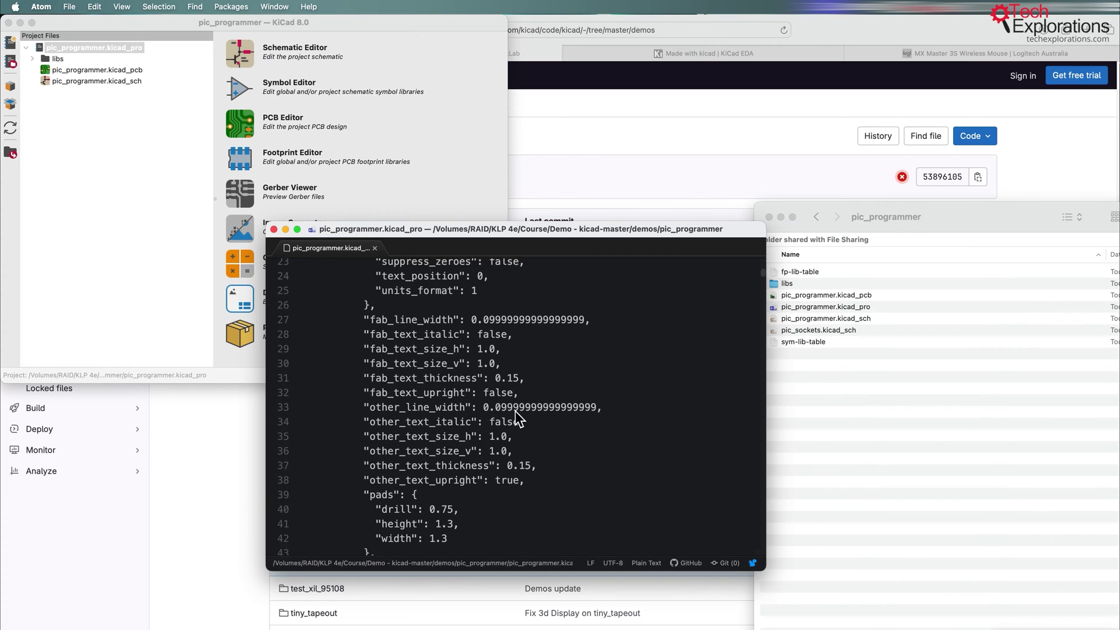
scroll(516, 412, "down", 15)
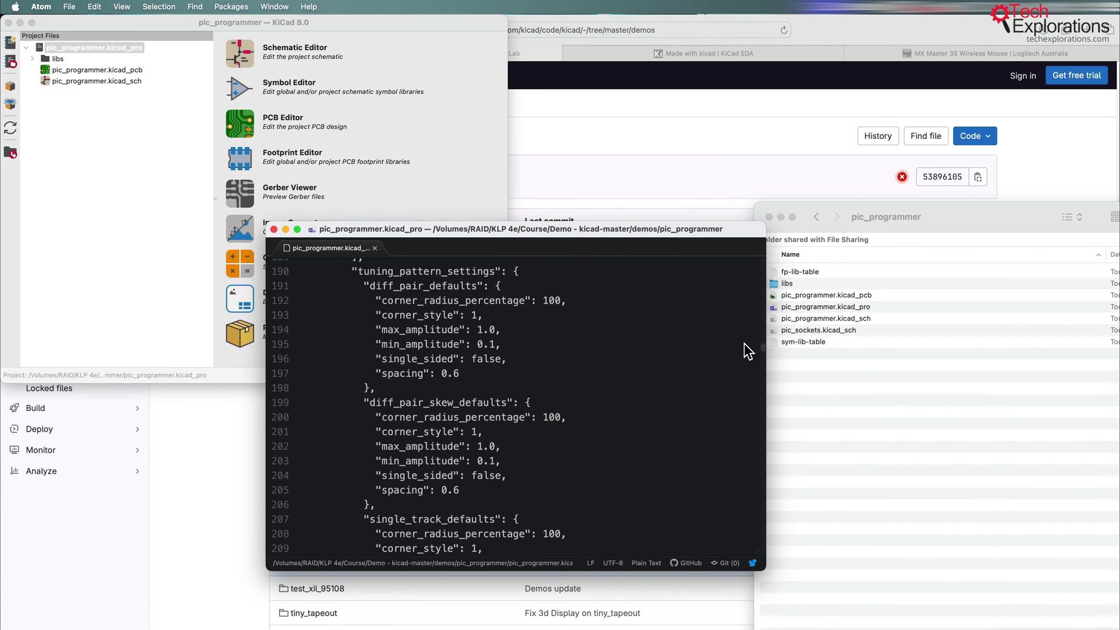
left_click_drag(764, 349, 751, 243)
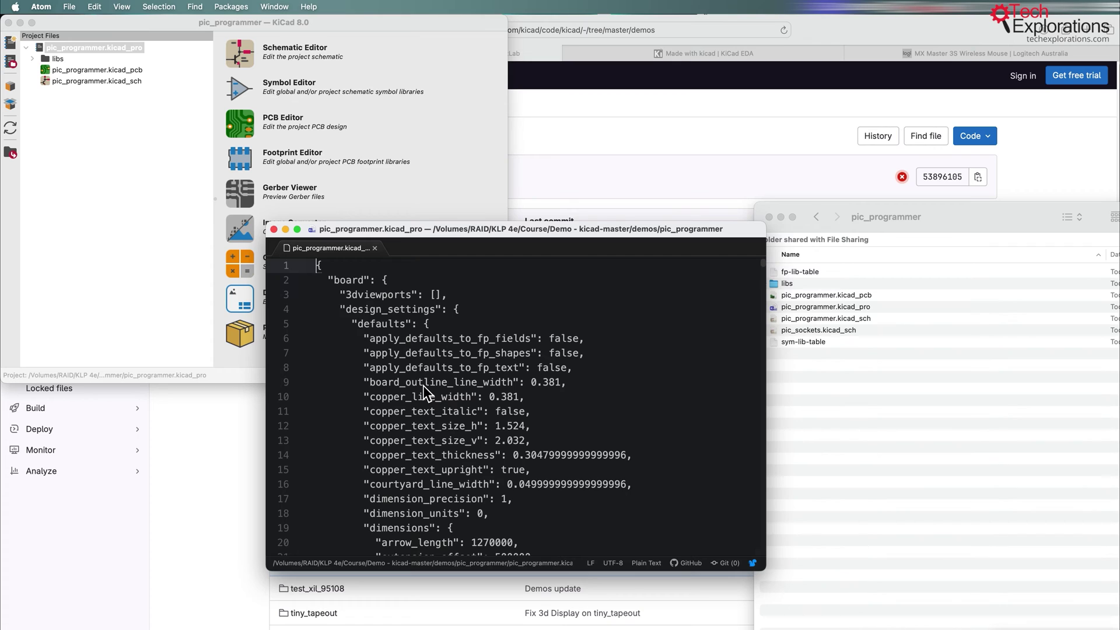
left_click(850, 320)
left_click_drag(850, 320, 529, 390)
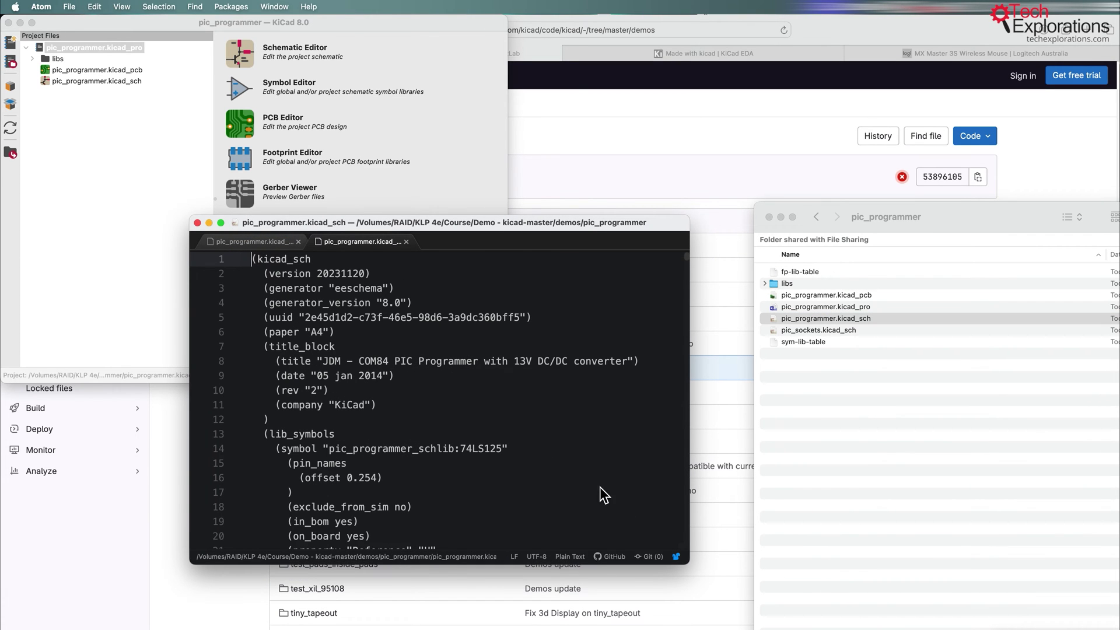
Enlarge the Atom window to read more of the .kicad_sch text.
left_click_drag(692, 565, 741, 578)
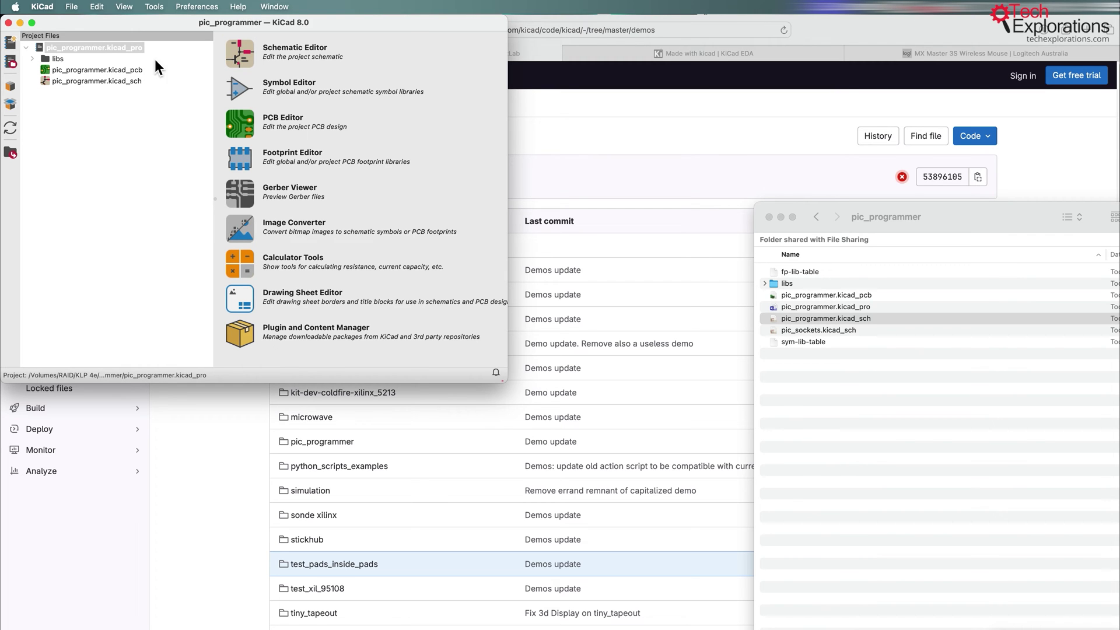
Launch the Schematic Editor for pic_programmer and arrange its window wider on screen.
left_click(247, 61)
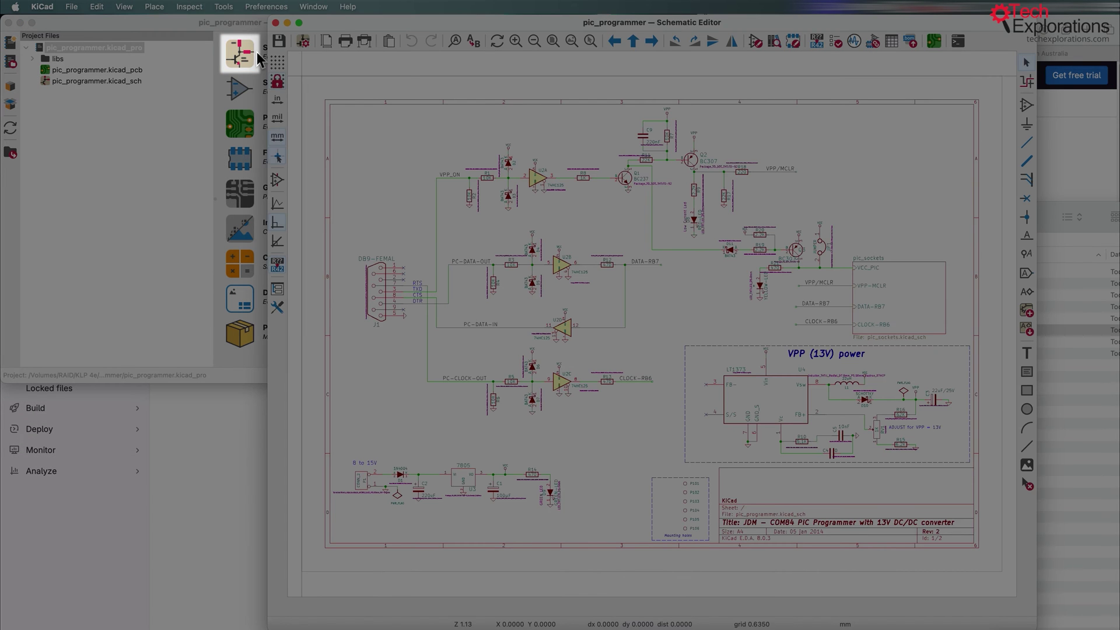
left_click(111, 97)
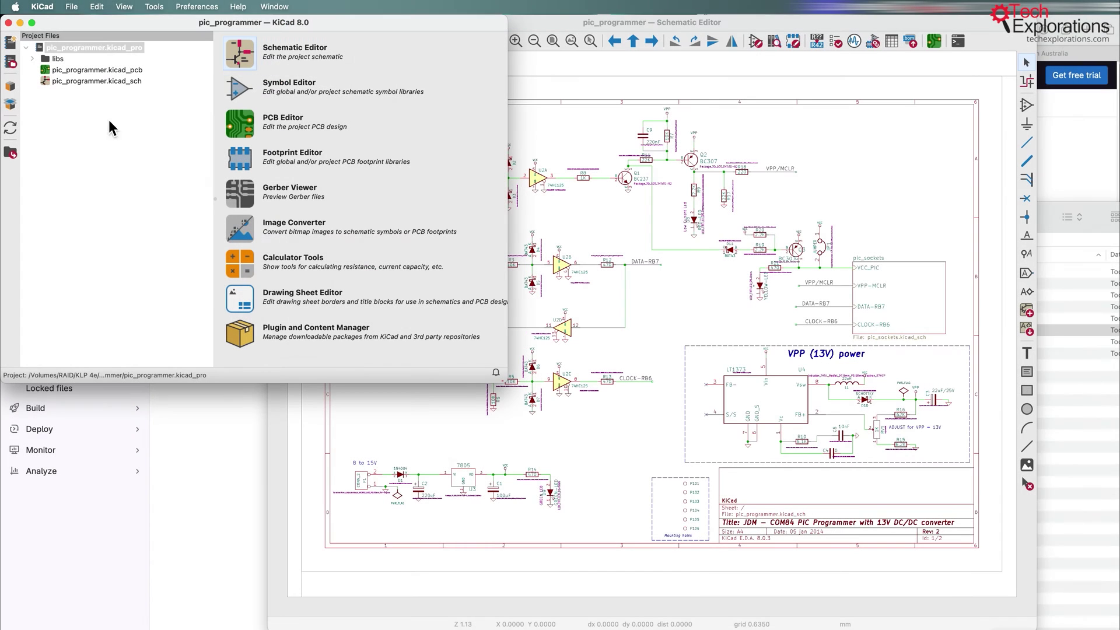
left_click(108, 83)
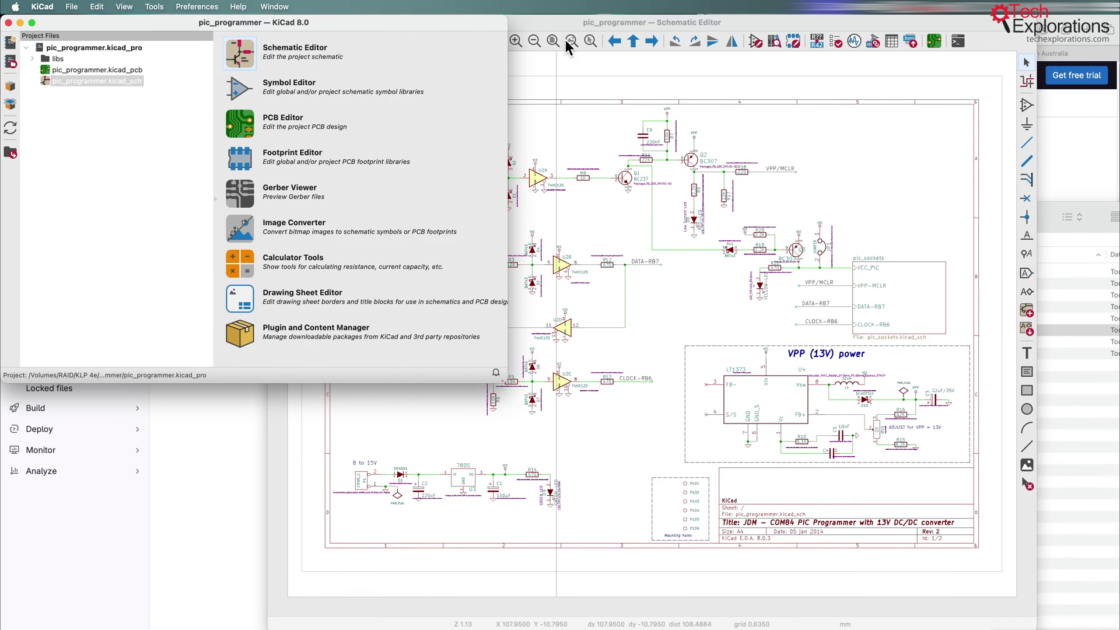
left_click_drag(593, 29, 450, 29)
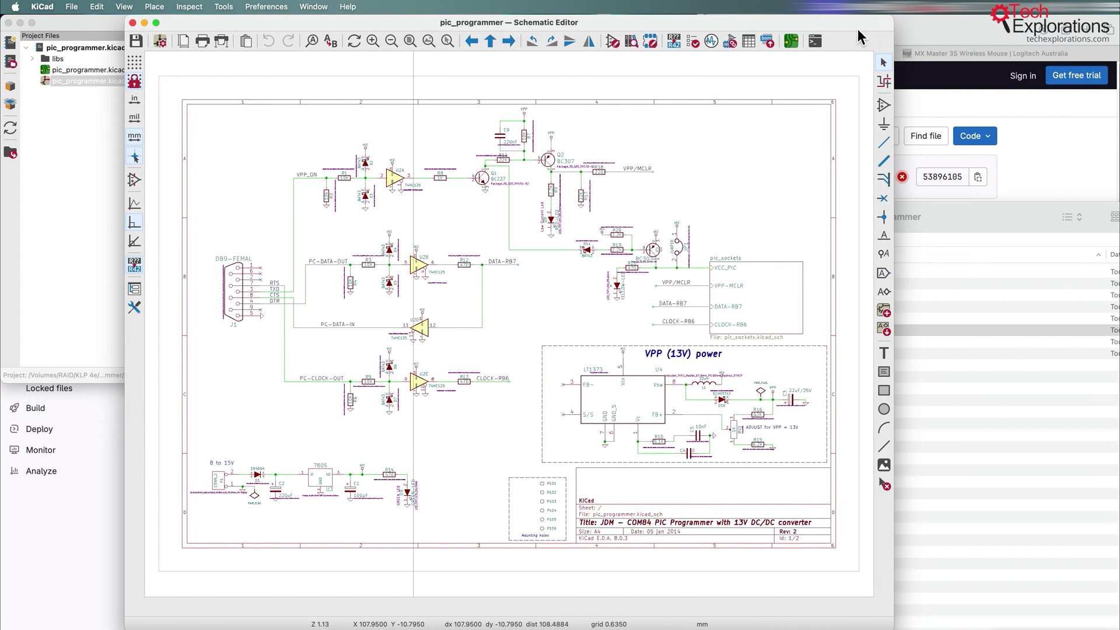
left_click_drag(896, 20, 1078, 23)
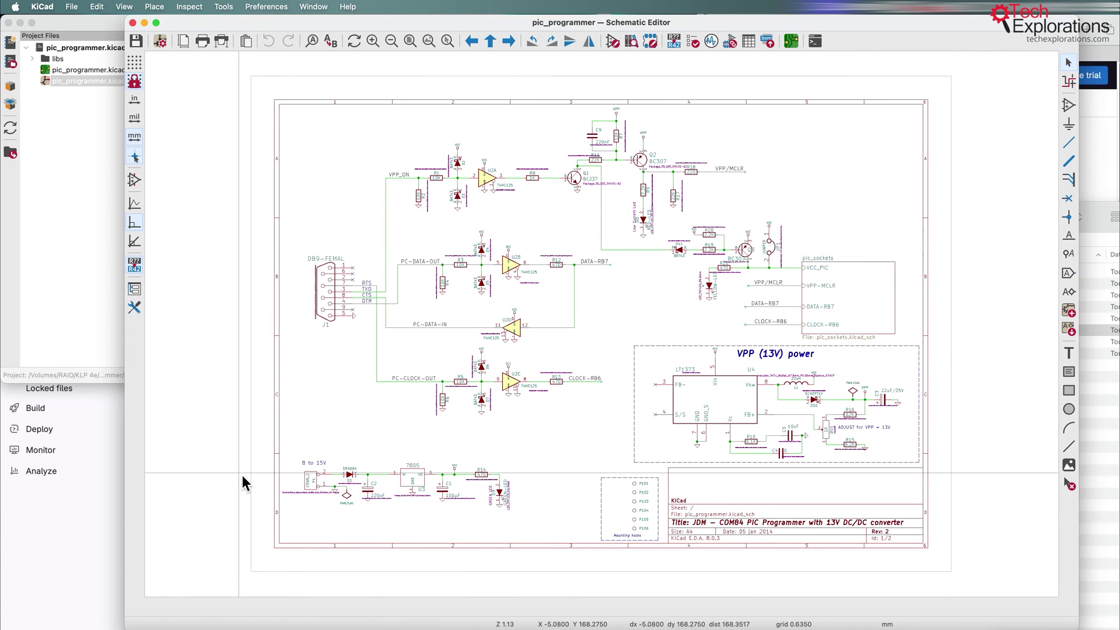
left_click(395, 22)
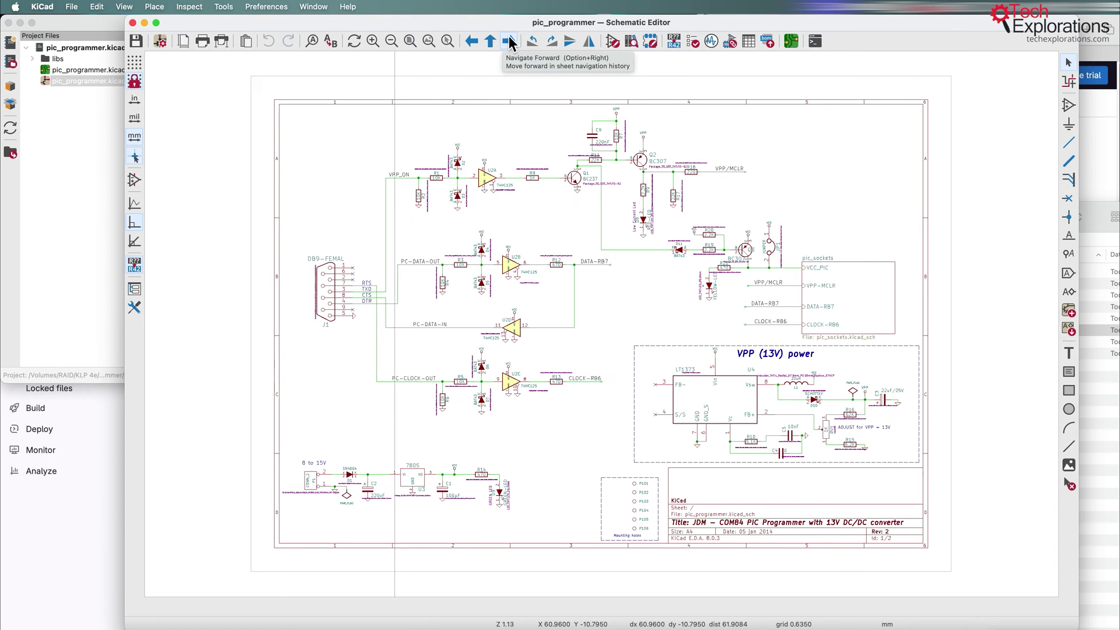
mouse_move(496, 22)
left_mouse_down()
mouse_move(483, 51)
mouse_move(501, 6)
mouse_move(493, 22)
left_mouse_up()
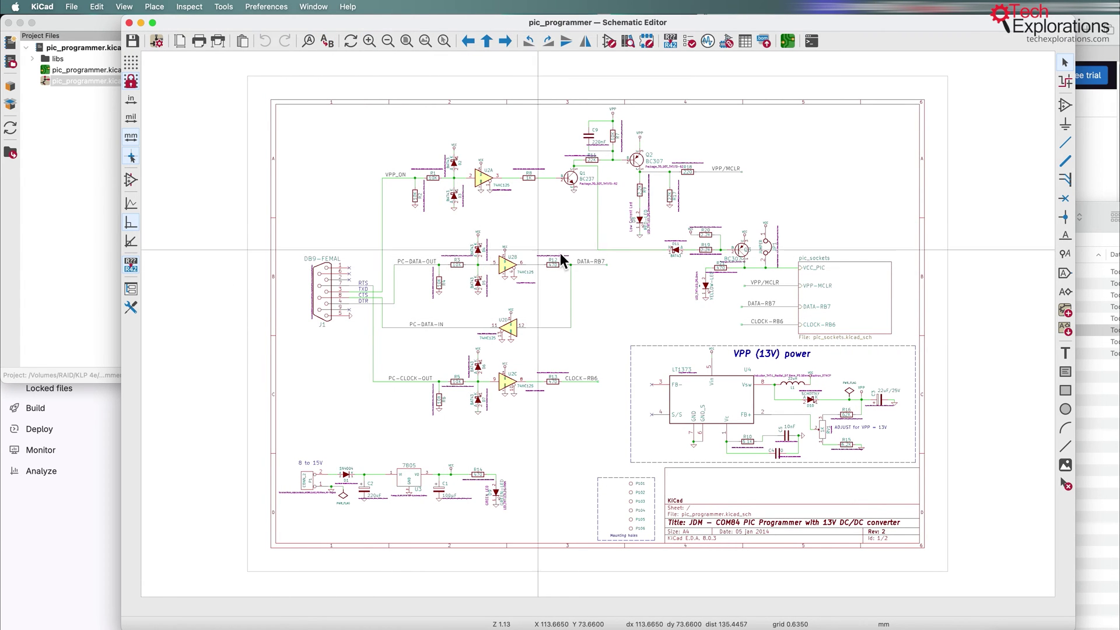
left_click_drag(216, 21, 193, 24)
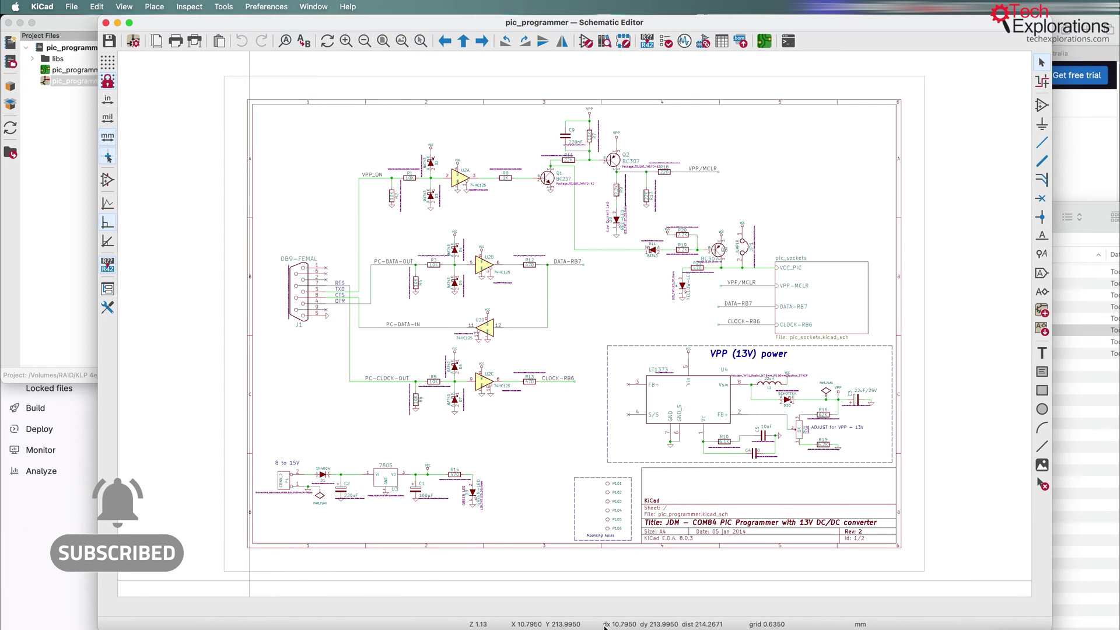
Zoom in and out over the whole circuit sheet and nudge the window left.
scroll(586, 320, "down", 5)
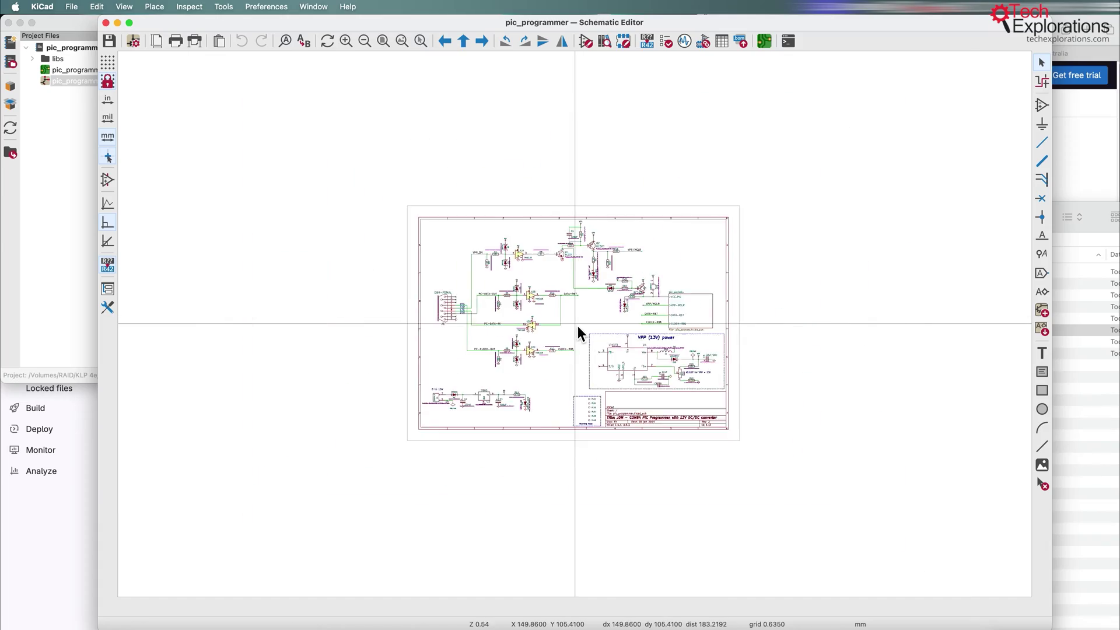
scroll(577, 327, "up", 5)
scroll(578, 327, "down", 5)
scroll(578, 328, "up", 4)
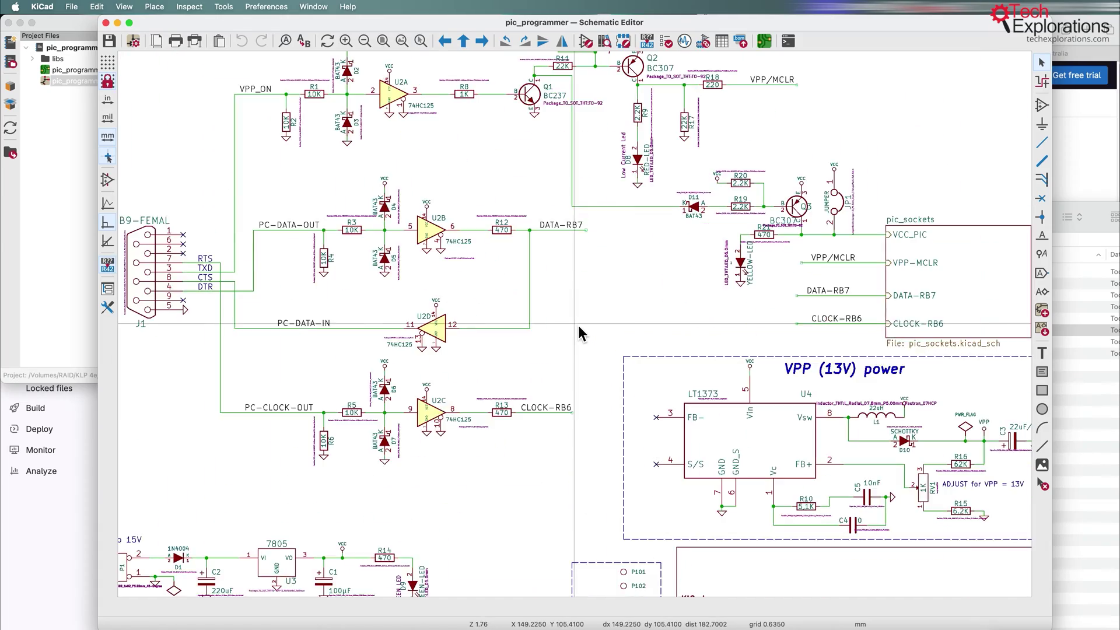
scroll(579, 327, "down", 5)
scroll(577, 327, "up", 4)
scroll(578, 327, "down", 4)
scroll(578, 327, "up", 4)
scroll(578, 326, "down", 5)
scroll(580, 324, "up", 4)
left_click_drag(1004, 25, 971, 24)
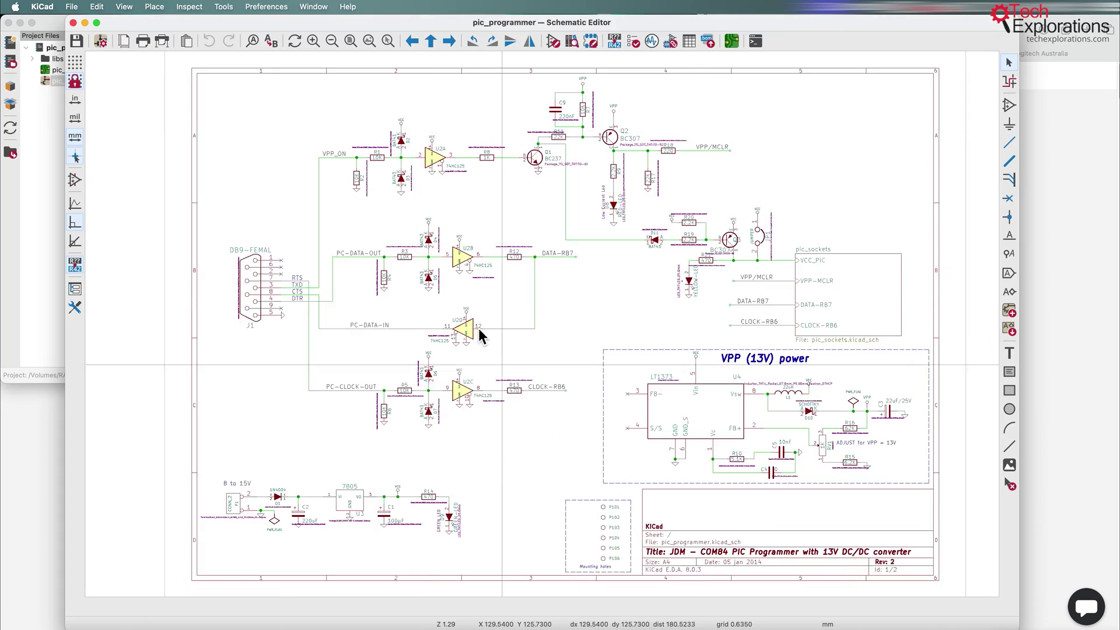
Zoom and pan across the schematic to inspect the serial connector signals.
scroll(545, 327, "down", 5)
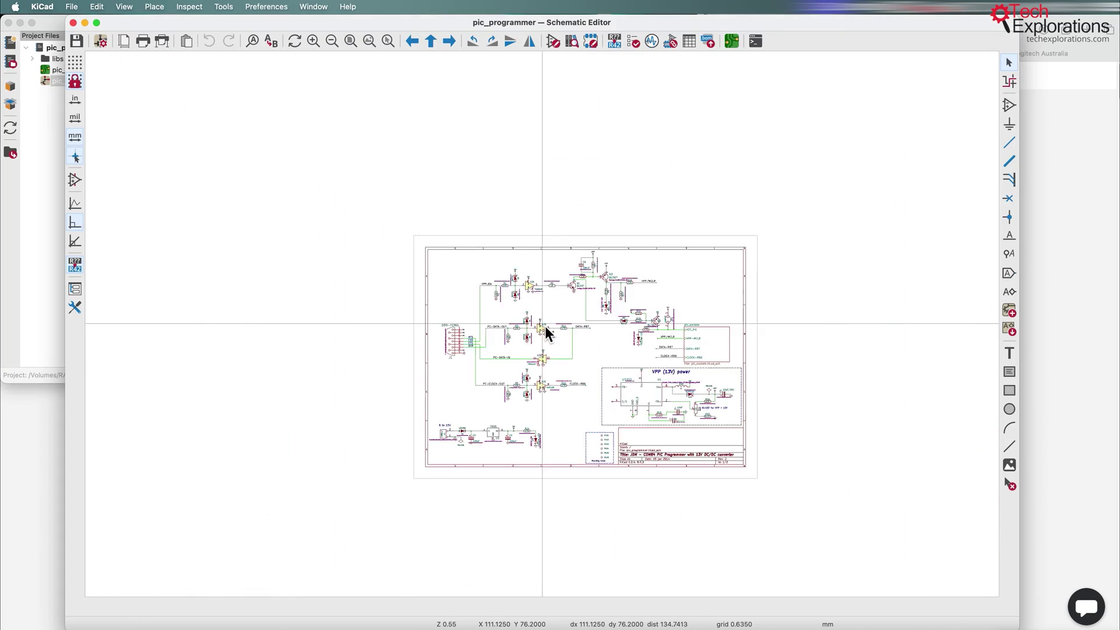
scroll(545, 326, "up", 6)
scroll(545, 327, "down", 10)
scroll(545, 327, "up", 8)
scroll(545, 327, "up", 8)
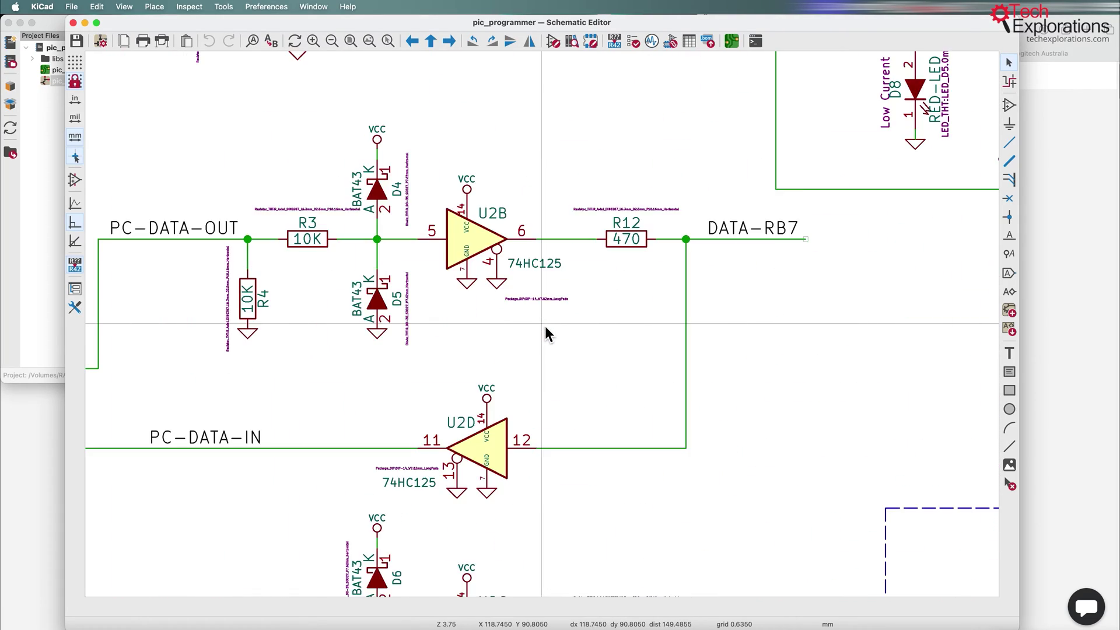
mouse_move(545, 327)
middle_mouse_down()
mouse_move(485, 328)
mouse_move(716, 356)
mouse_move(667, 299)
mouse_move(512, 308)
mouse_move(619, 380)
mouse_move(632, 285)
mouse_move(560, 345)
mouse_move(543, 306)
middle_mouse_up()
scroll(545, 330, "up", 3)
scroll(545, 327, "down", 4)
scroll(545, 327, "up", 3)
scroll(545, 326, "down", 4)
scroll(545, 325, "up", 3)
scroll(545, 325, "up", 3)
scroll(545, 325, "down", 4)
scroll(545, 326, "up", 3)
scroll(545, 325, "down", 4)
scroll(545, 328, "up", 4)
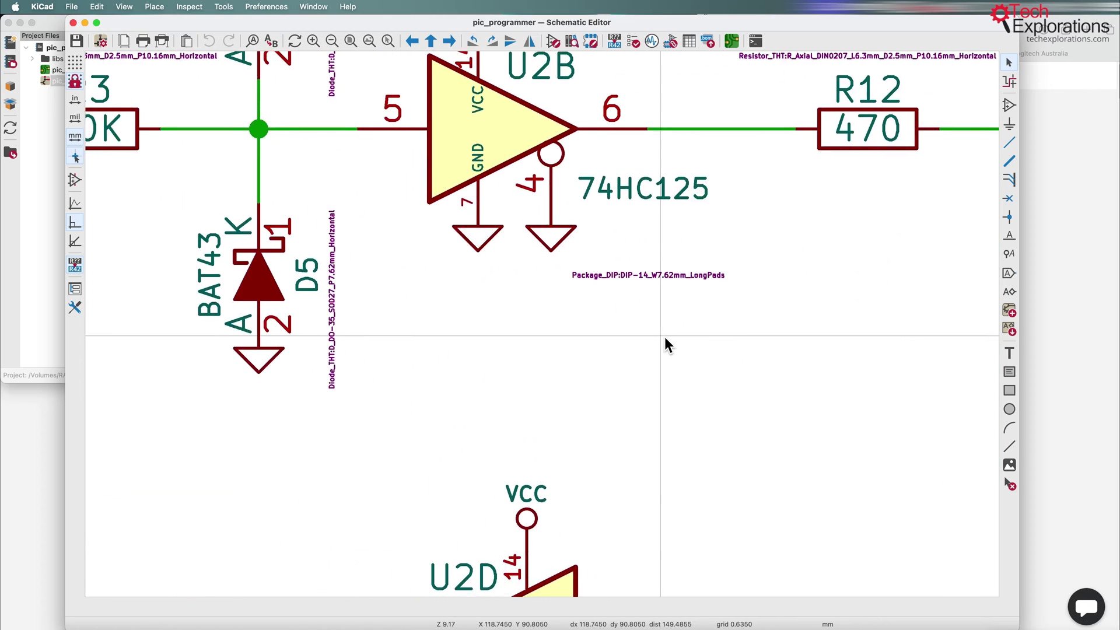
scroll(509, 324, "down", 4)
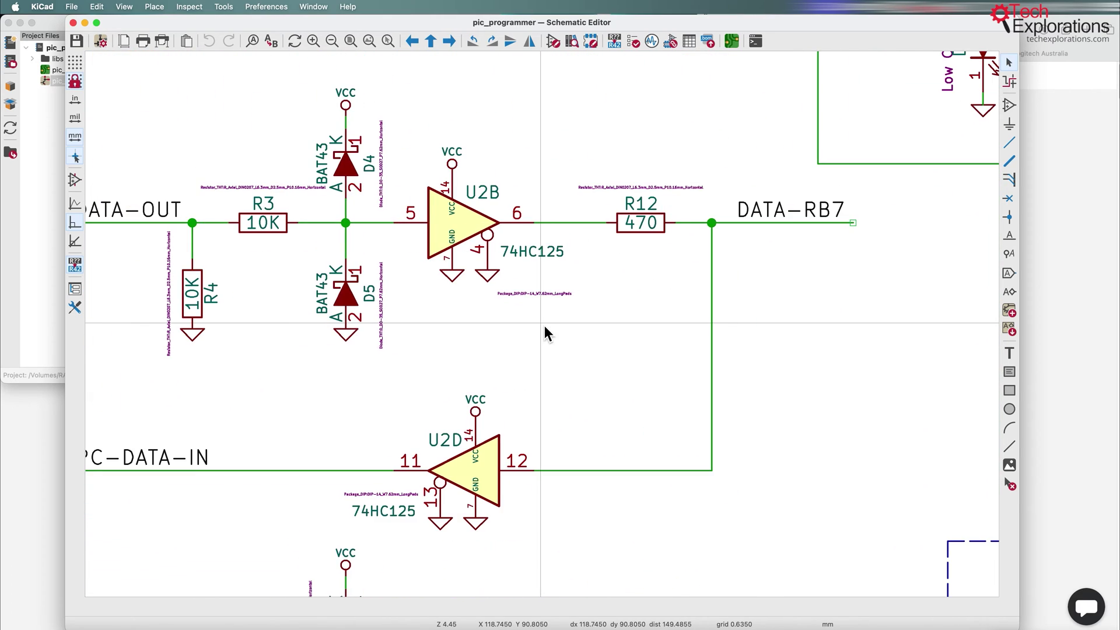
scroll(545, 326, "down", 4)
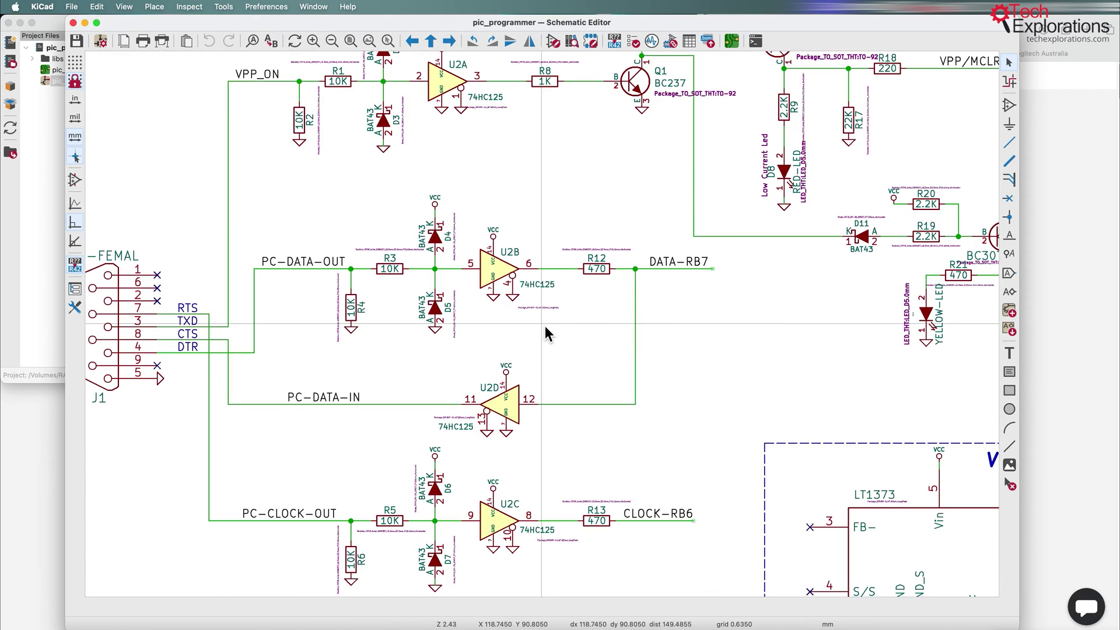
scroll(545, 326, "up", 2)
scroll(545, 326, "up", 7)
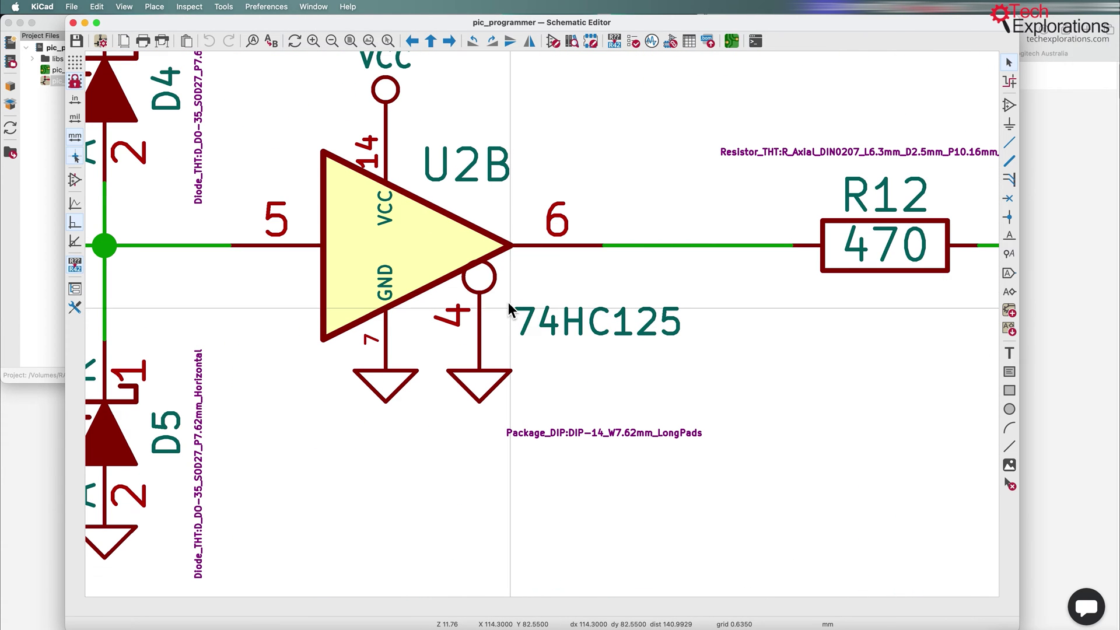
scroll(545, 326, "down", 9)
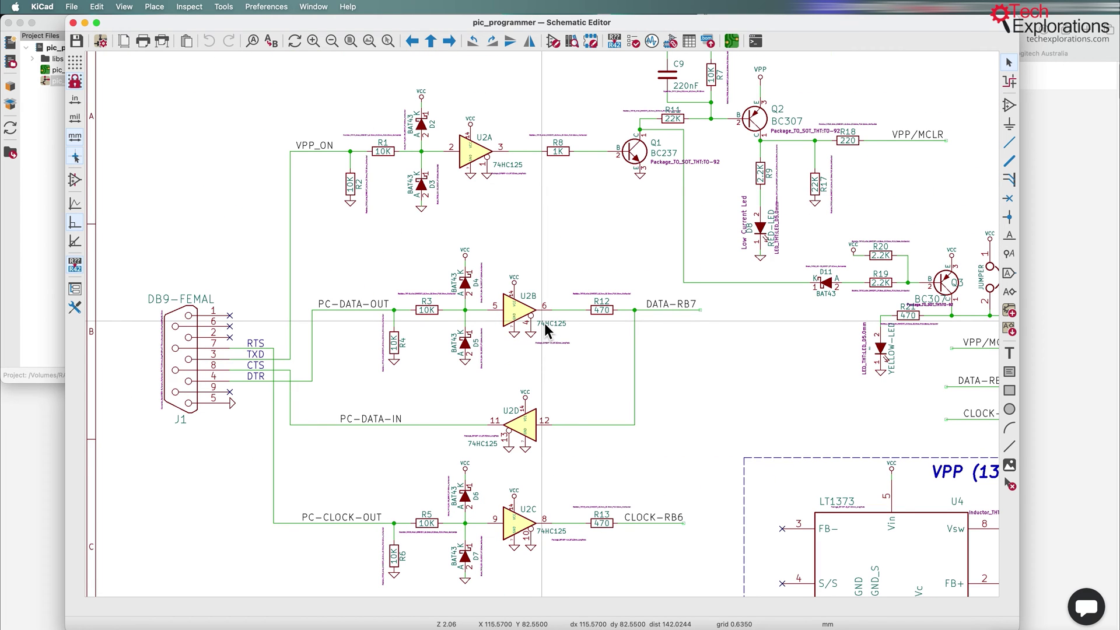
scroll(546, 326, "up", 1)
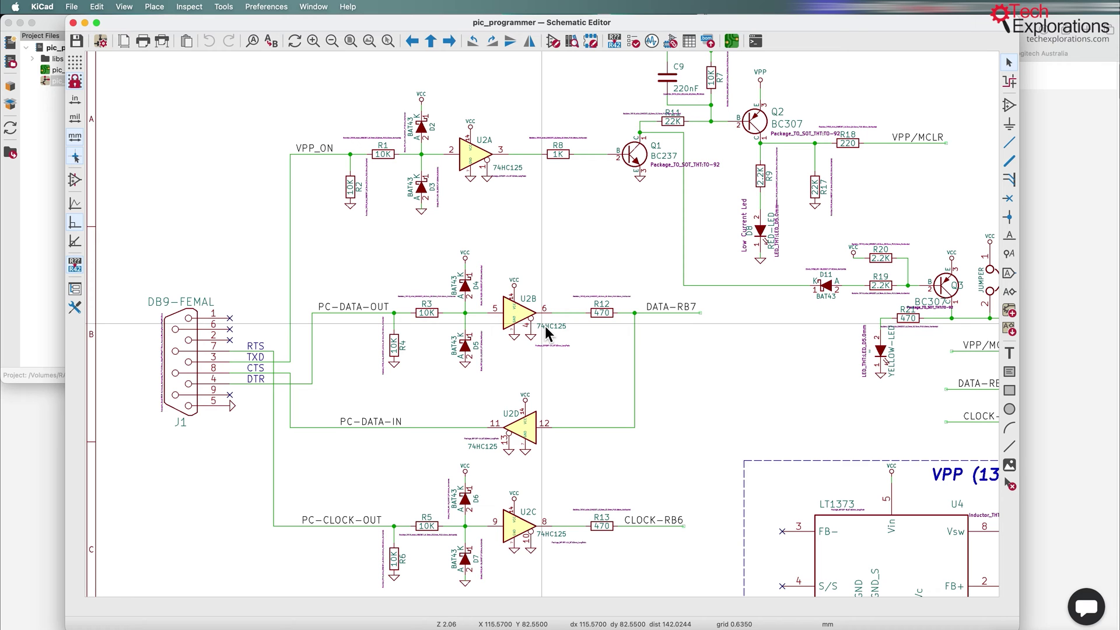
scroll(545, 327, "up", 3)
scroll(545, 334, "up", 2)
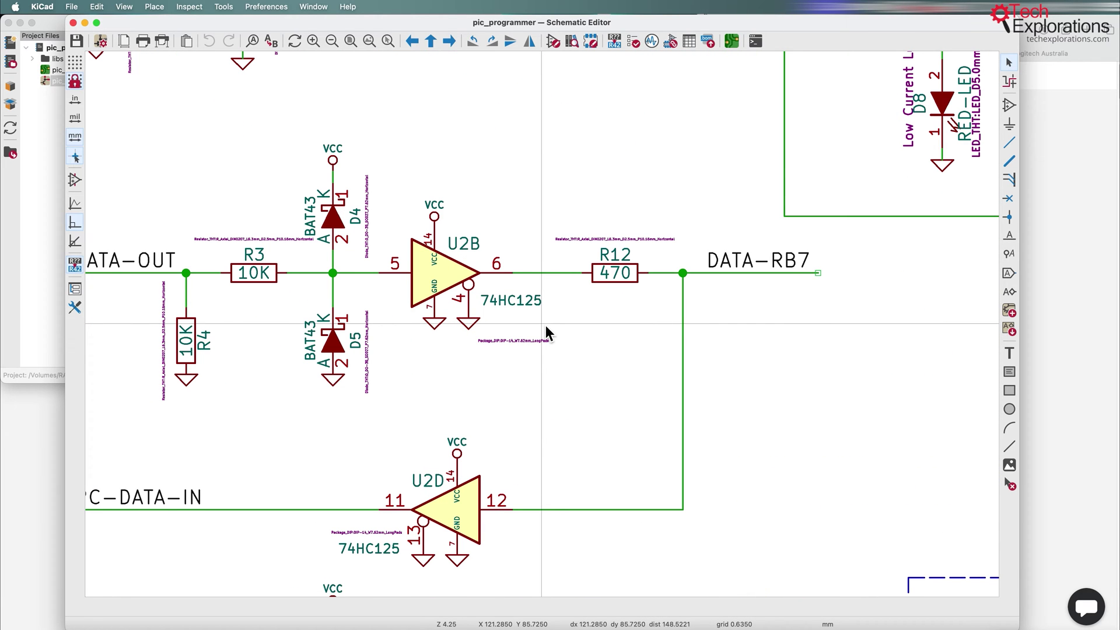
scroll(547, 324, "down", 2)
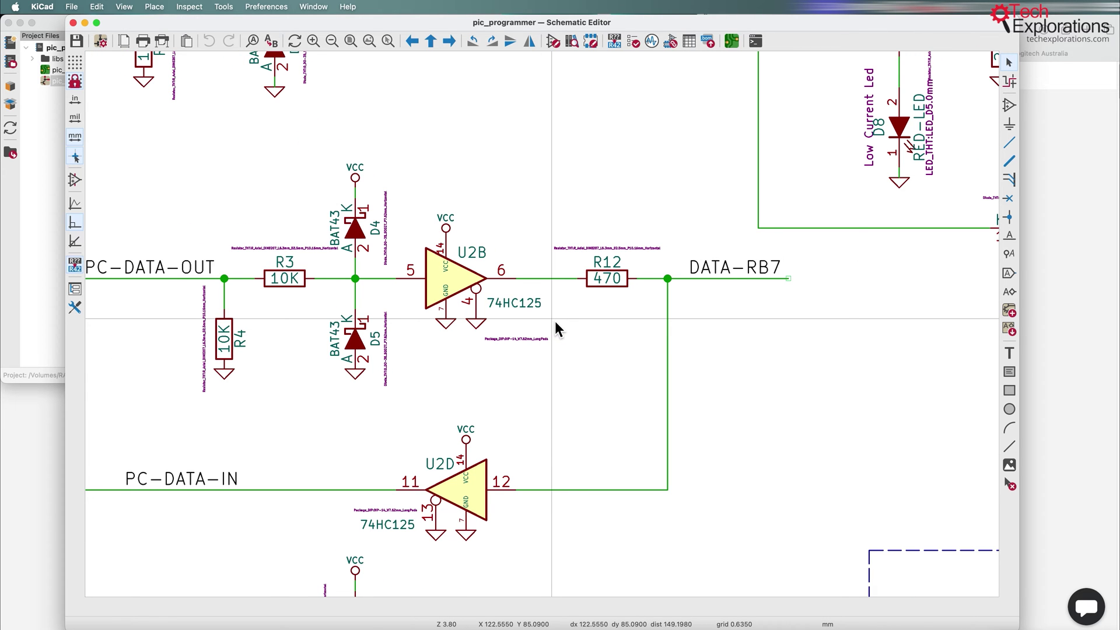
scroll(546, 328, "up", 2)
scroll(546, 327, "down", 4)
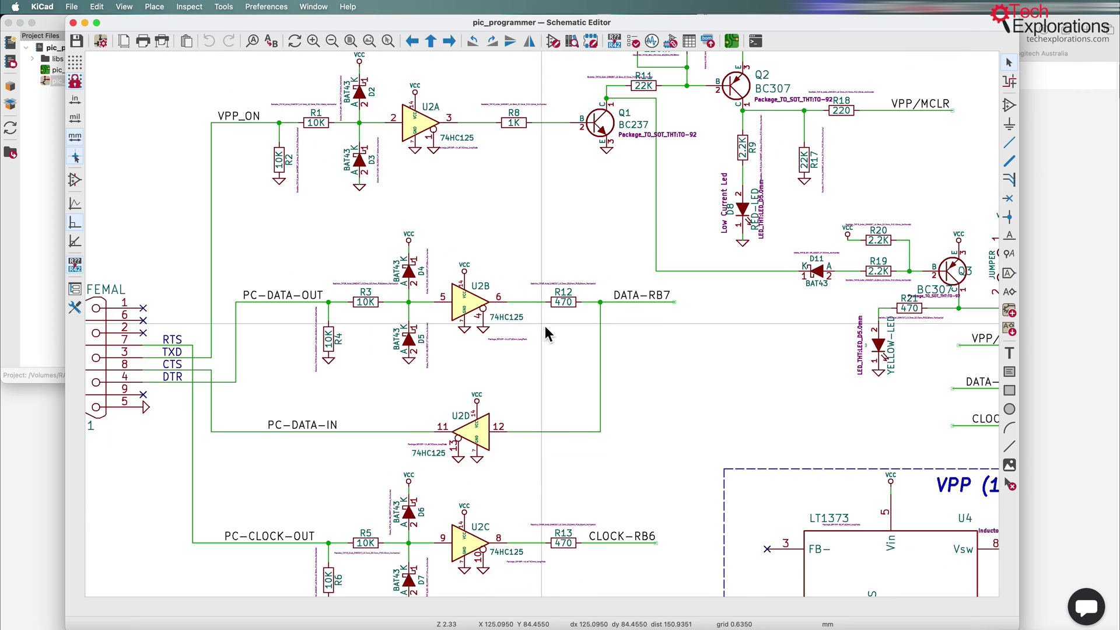
scroll(545, 326, "down", 1)
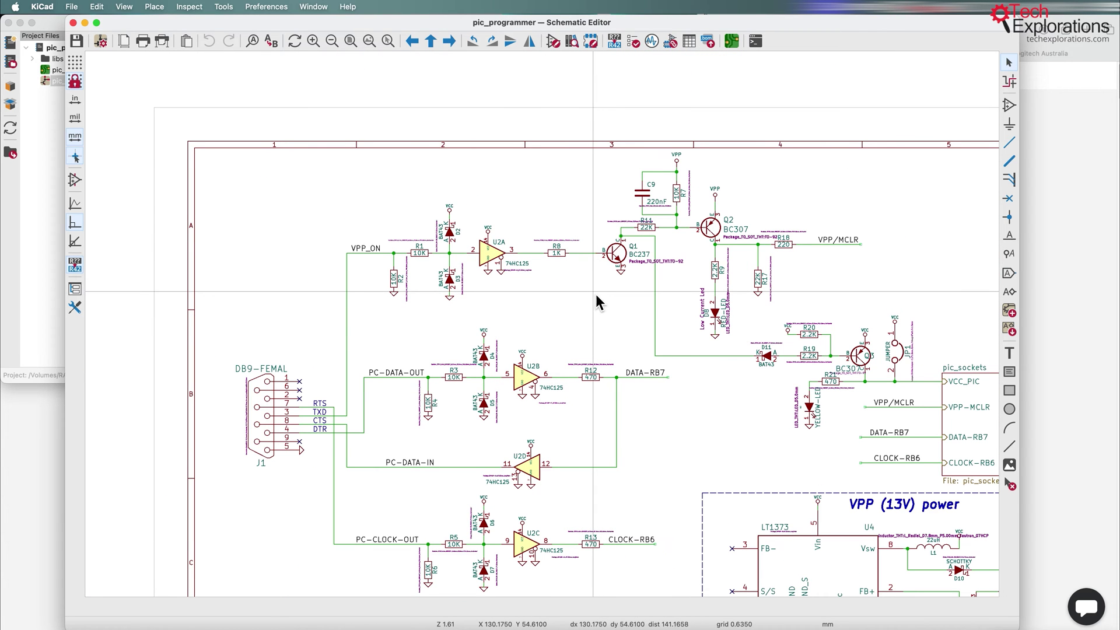
scroll(595, 300, "up", 2)
scroll(545, 326, "up", 4)
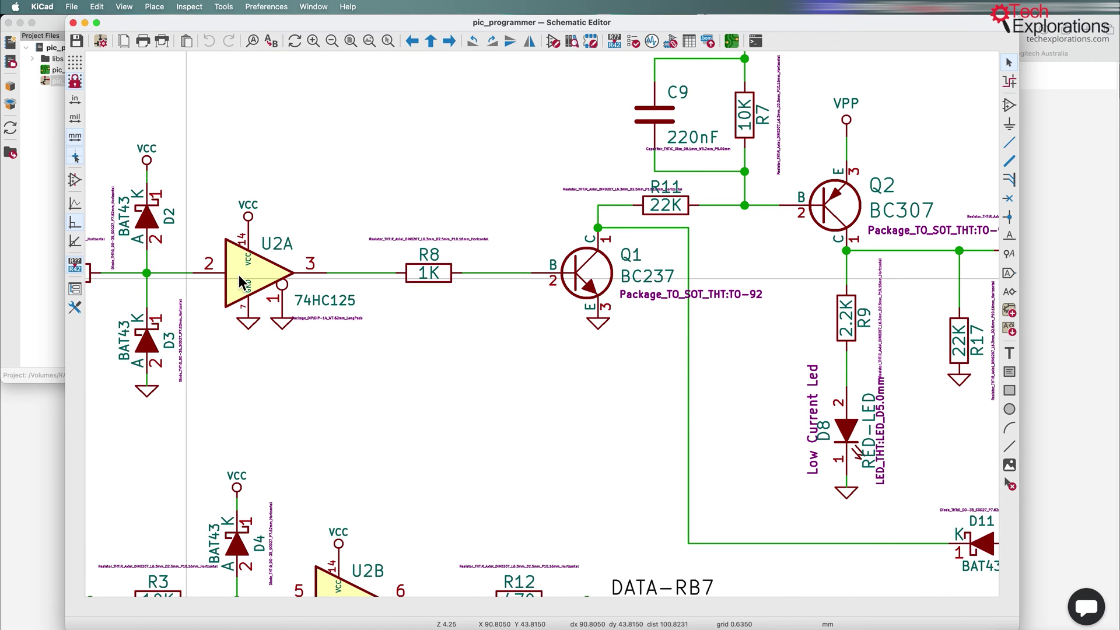
Pan to R9, D8 and DATA-RB7, confirm the vertical wire is Net-(D11-K), then view the VPP block.
middle_click_drag(284, 365, 618, 290)
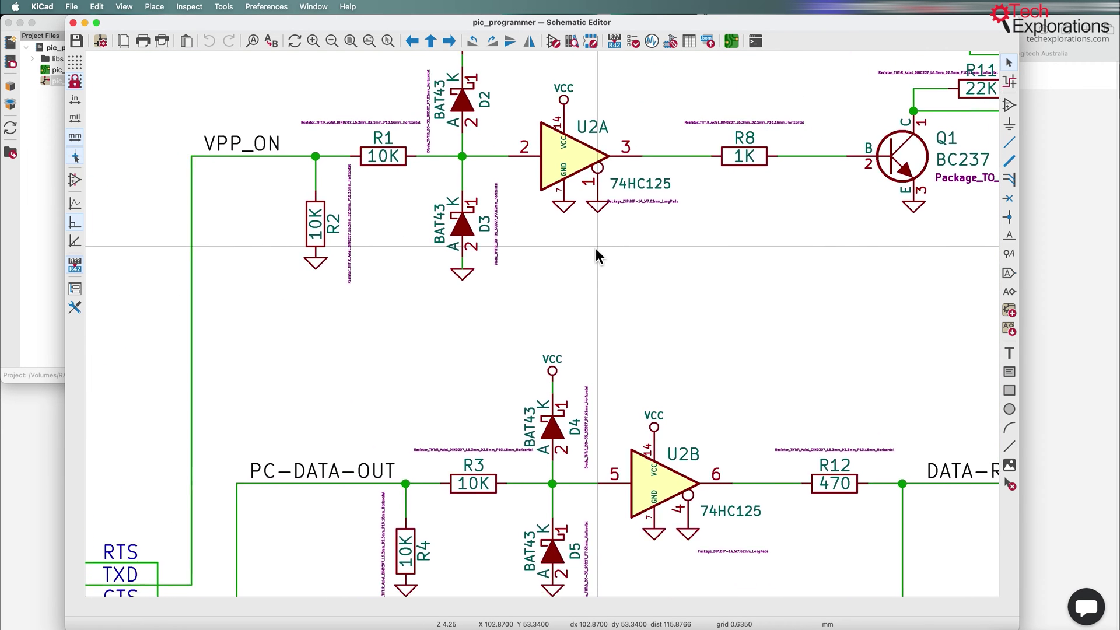
middle_click_drag(590, 244, 310, 187)
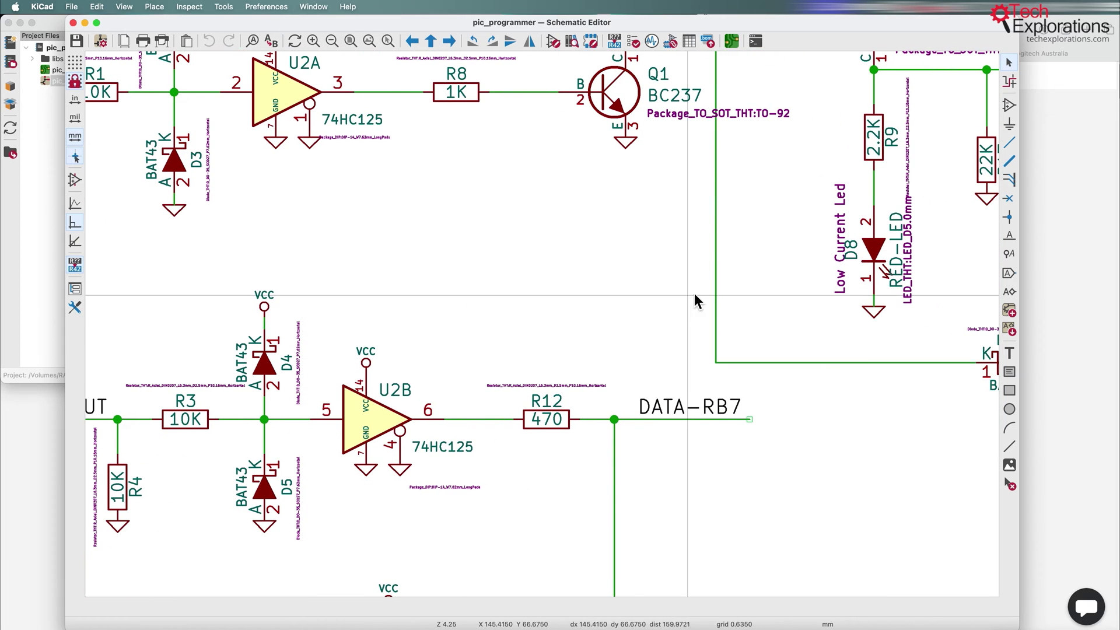
left_click(715, 270)
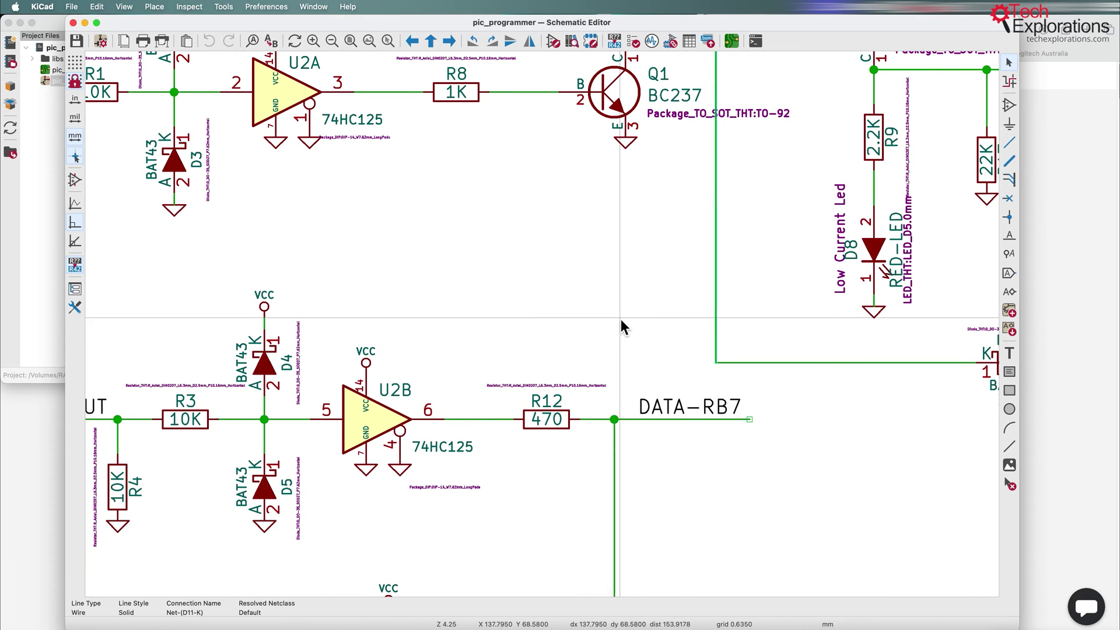
scroll(593, 320, "up", 1)
scroll(545, 326, "down", 5)
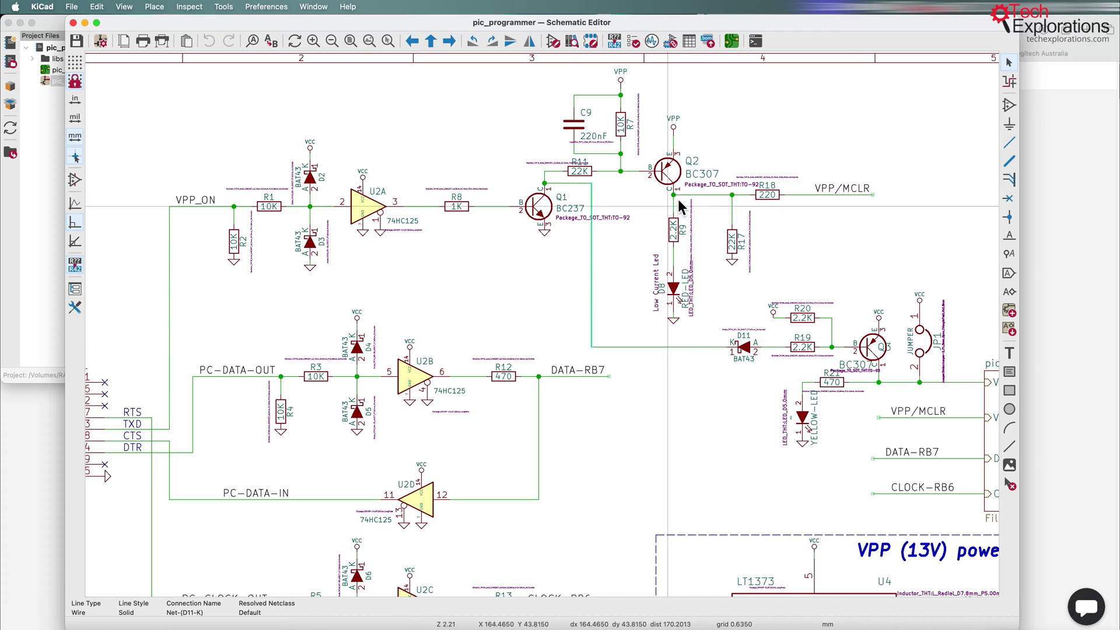
scroll(682, 206, "down", 5)
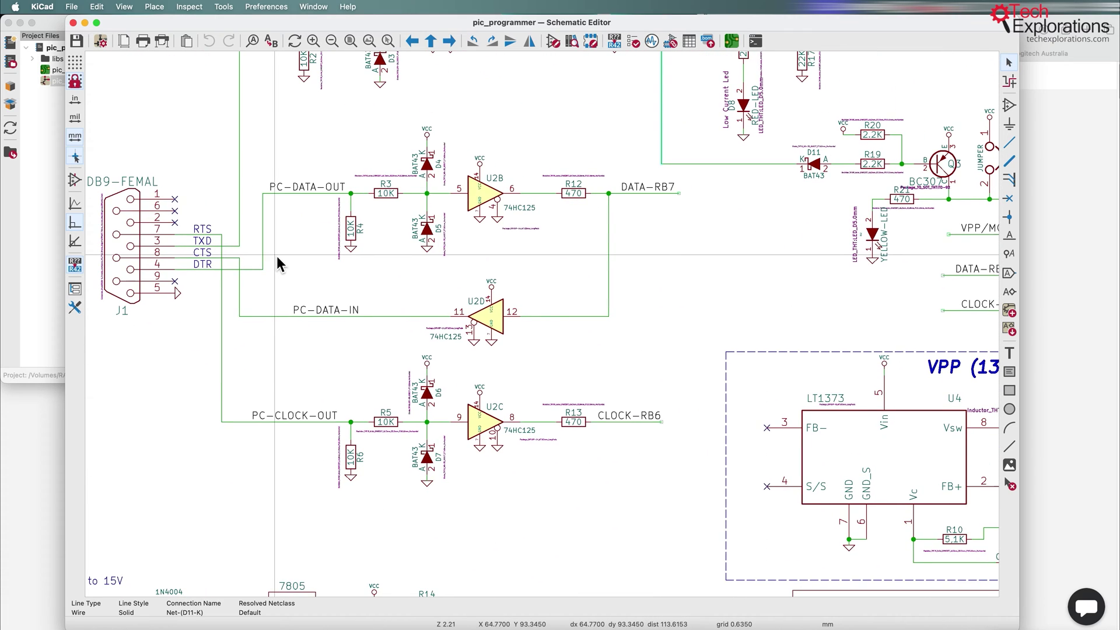
middle_click_drag(572, 321, 628, 132)
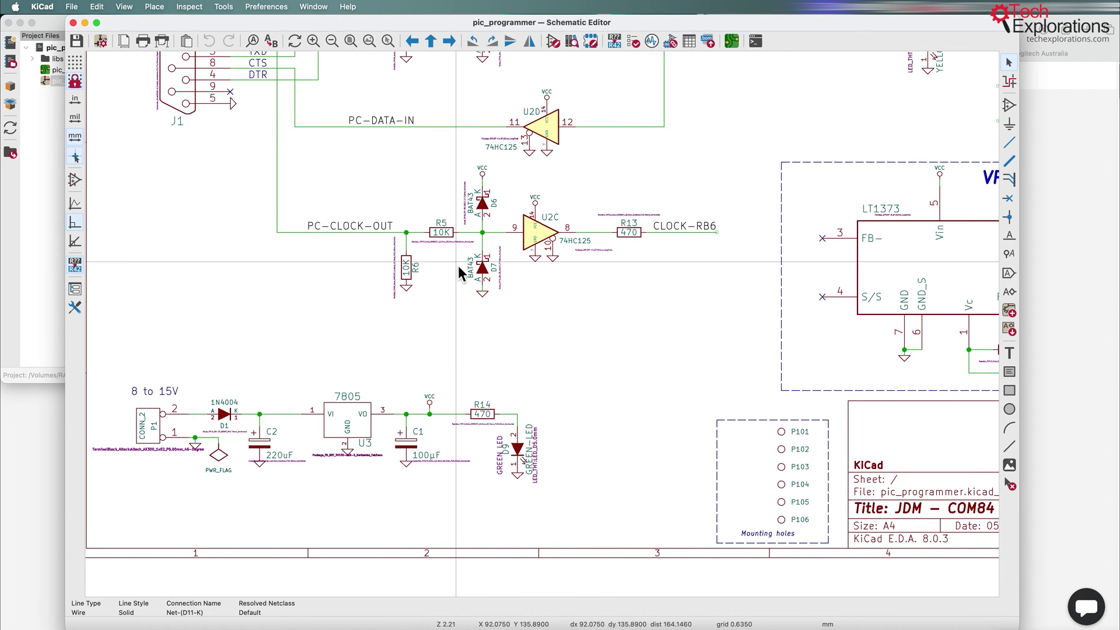
scroll(545, 325, "up", 2)
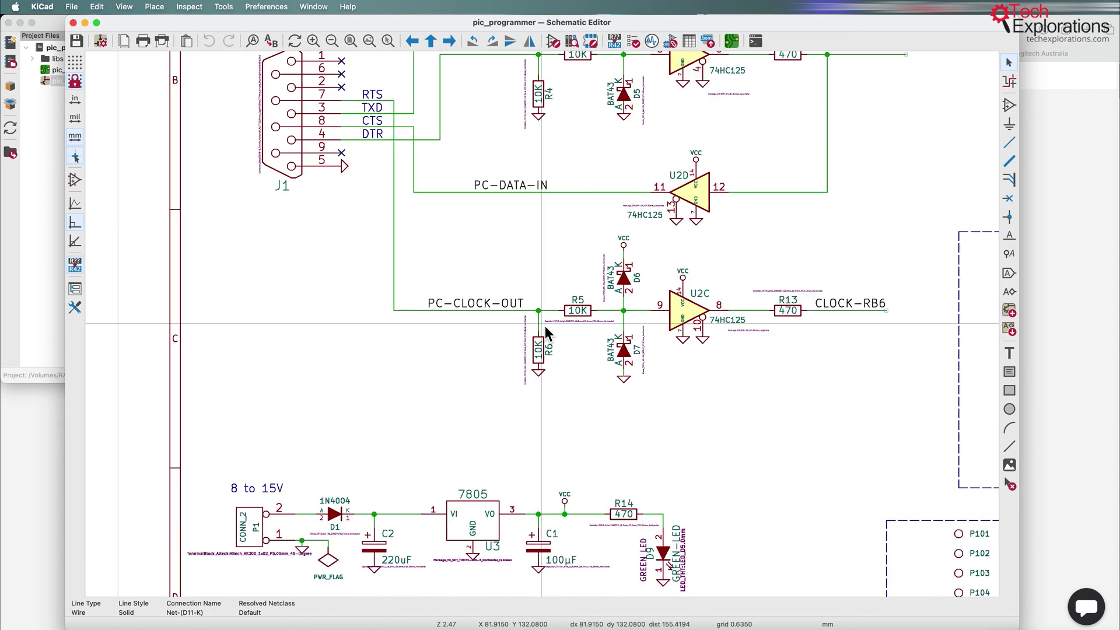
Open R6's value field and cancel, keeping 10K, then select R6 and zoom in.
double_click(541, 368)
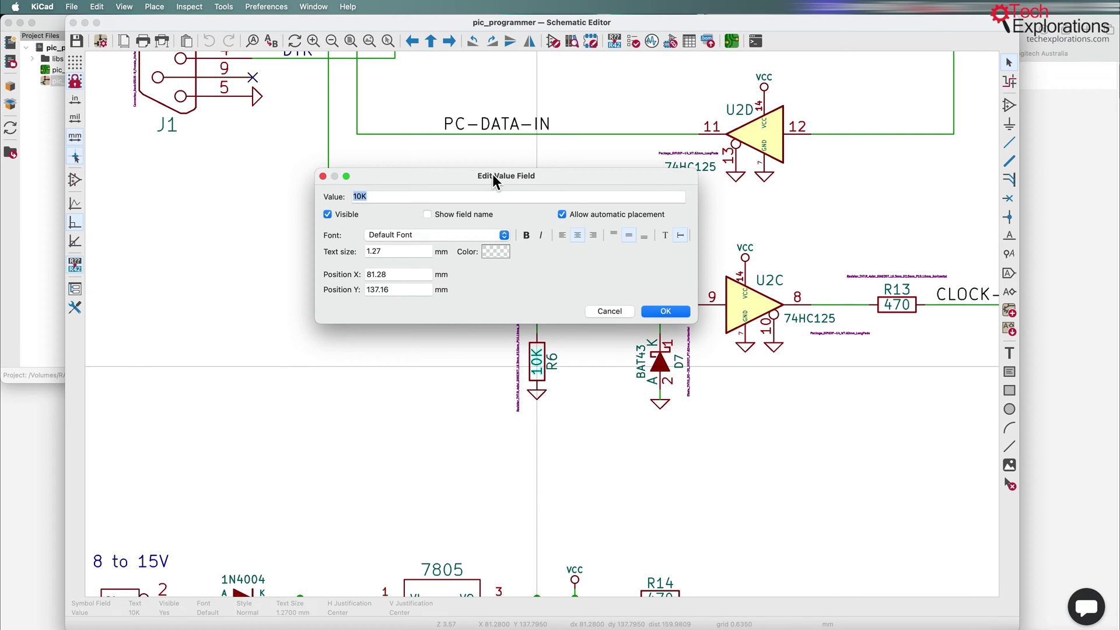
left_click(610, 312)
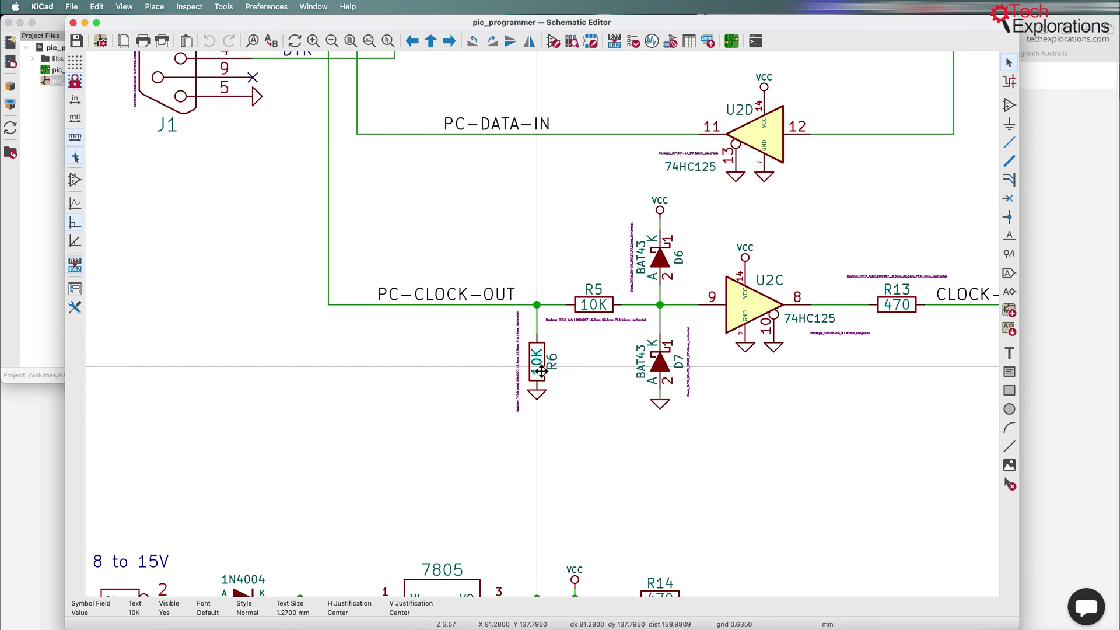
left_click(543, 384)
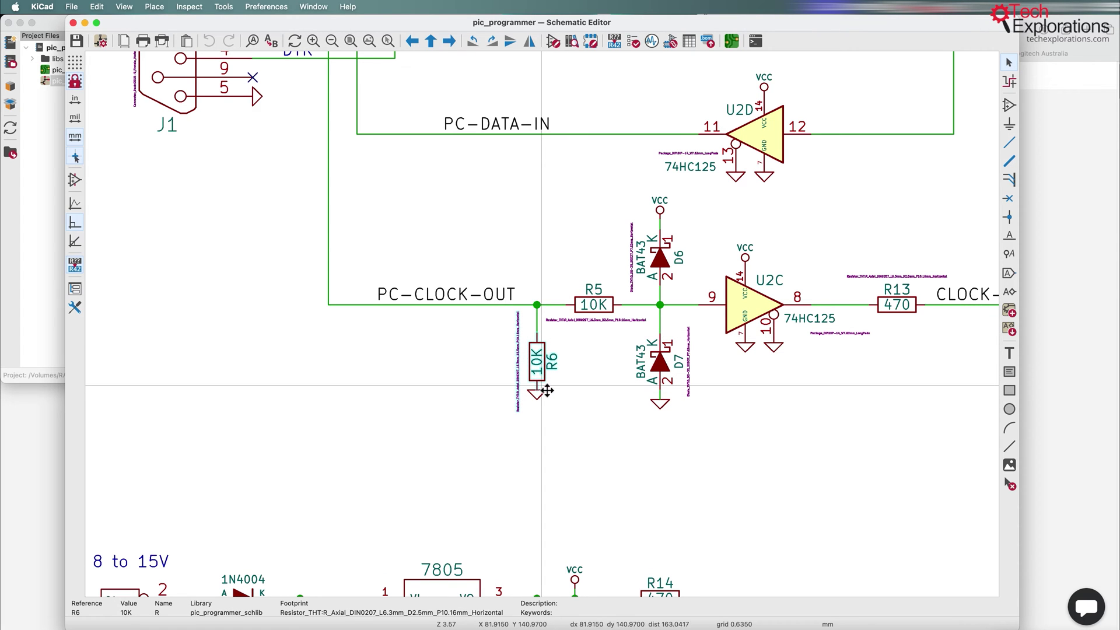
scroll(547, 327, "up", 1)
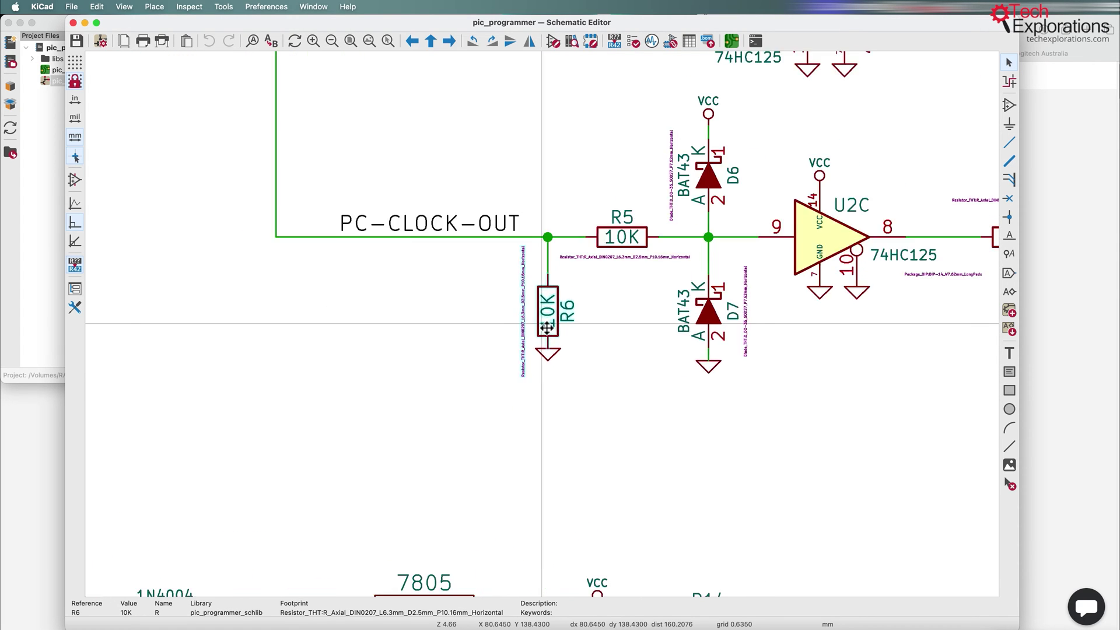
scroll(547, 328, "up", 1)
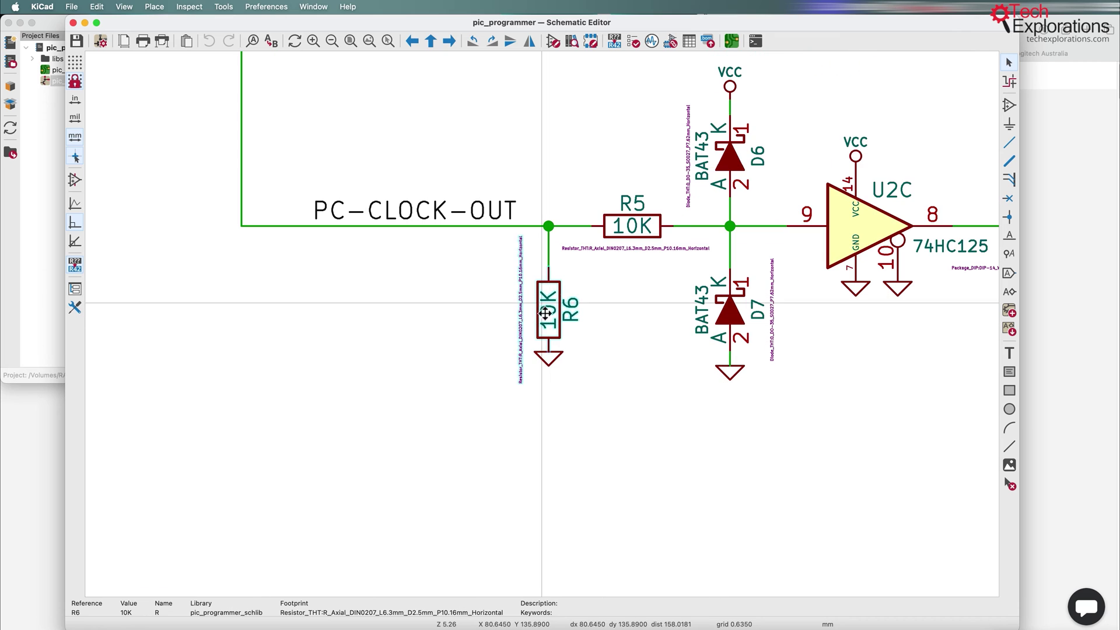
Hide R6's footprint field so only its R6 reference and 10K value show.
double_click(555, 344)
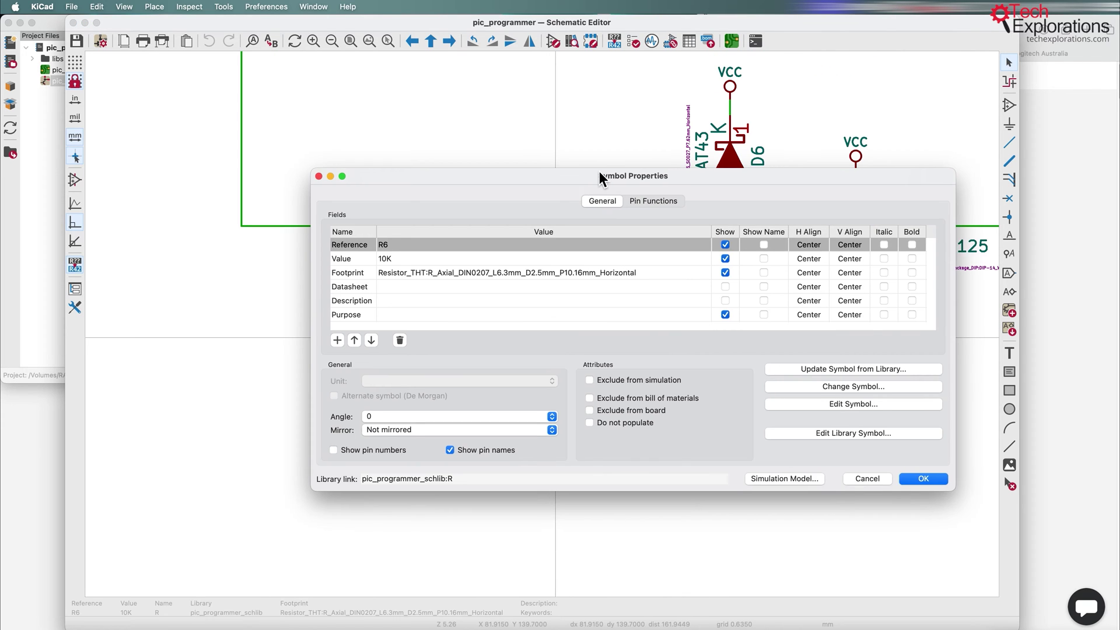
left_click_drag(596, 173, 472, 156)
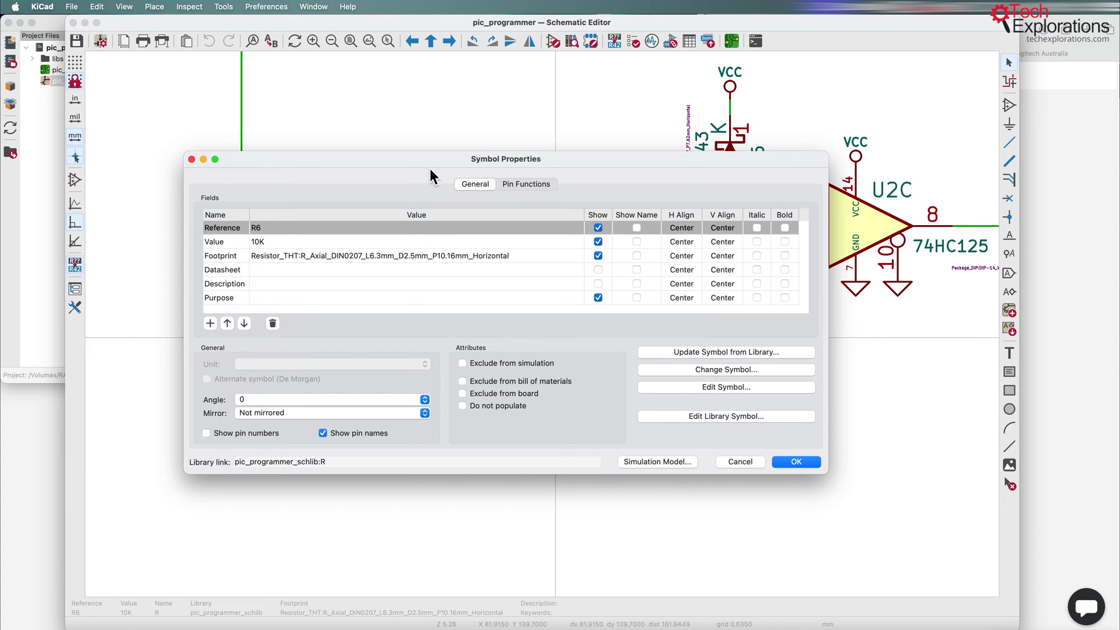
left_click_drag(413, 162, 415, 157)
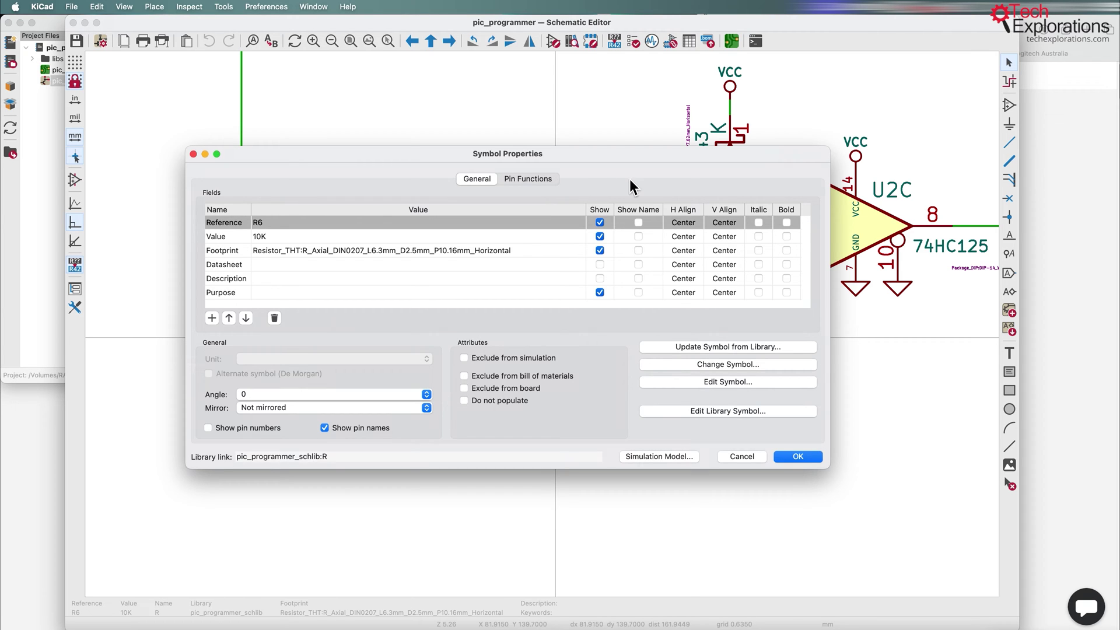
left_click_drag(608, 156, 758, 380)
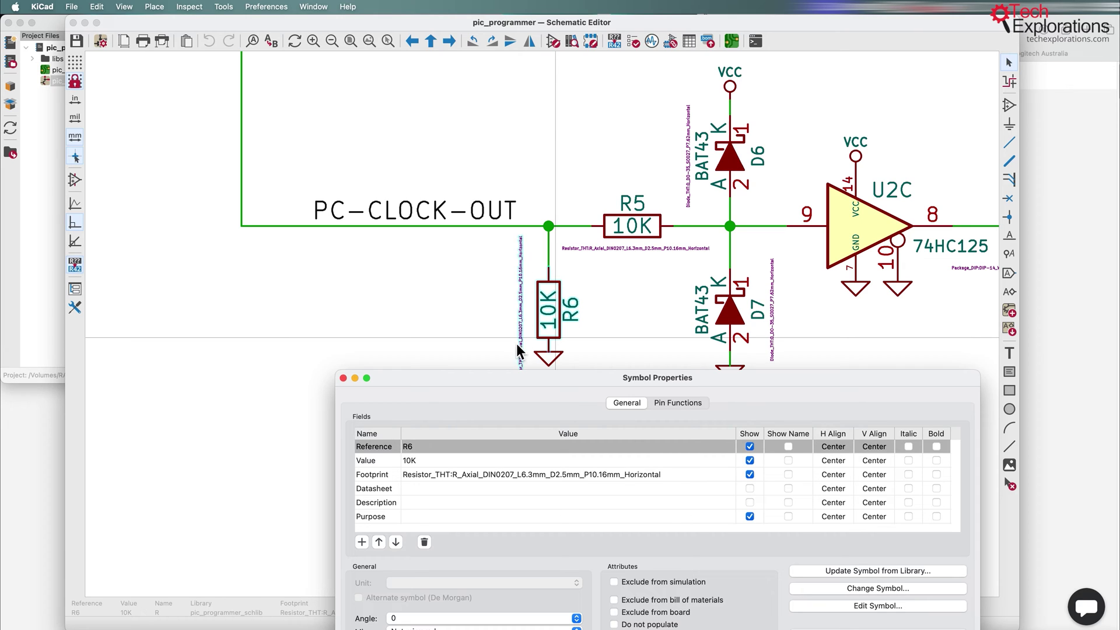
left_click(752, 477)
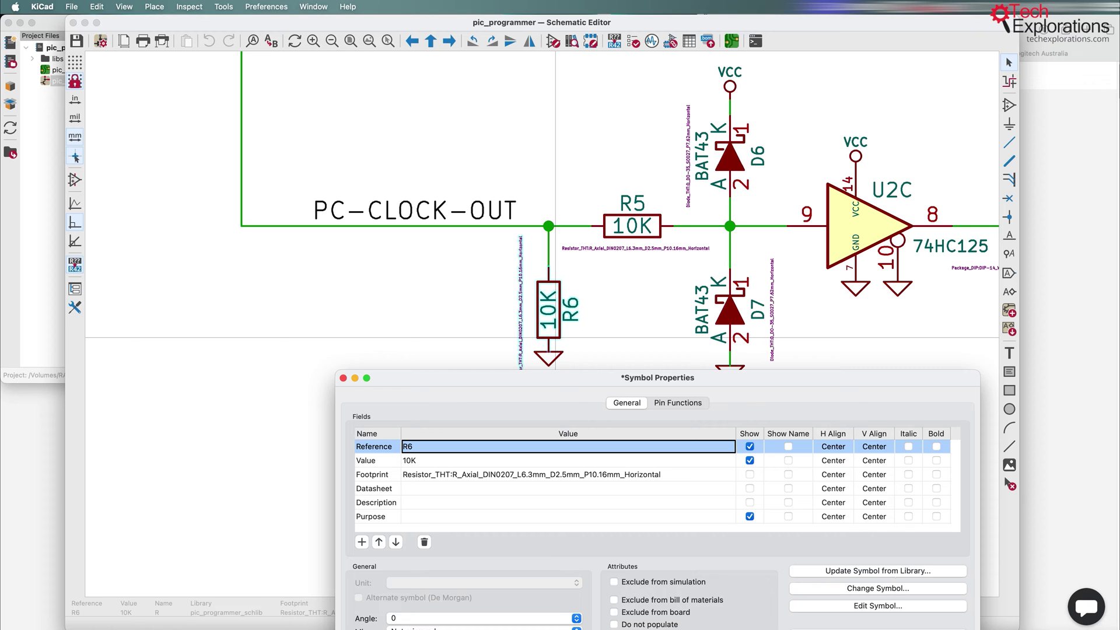
left_click_drag(817, 379, 802, 200)
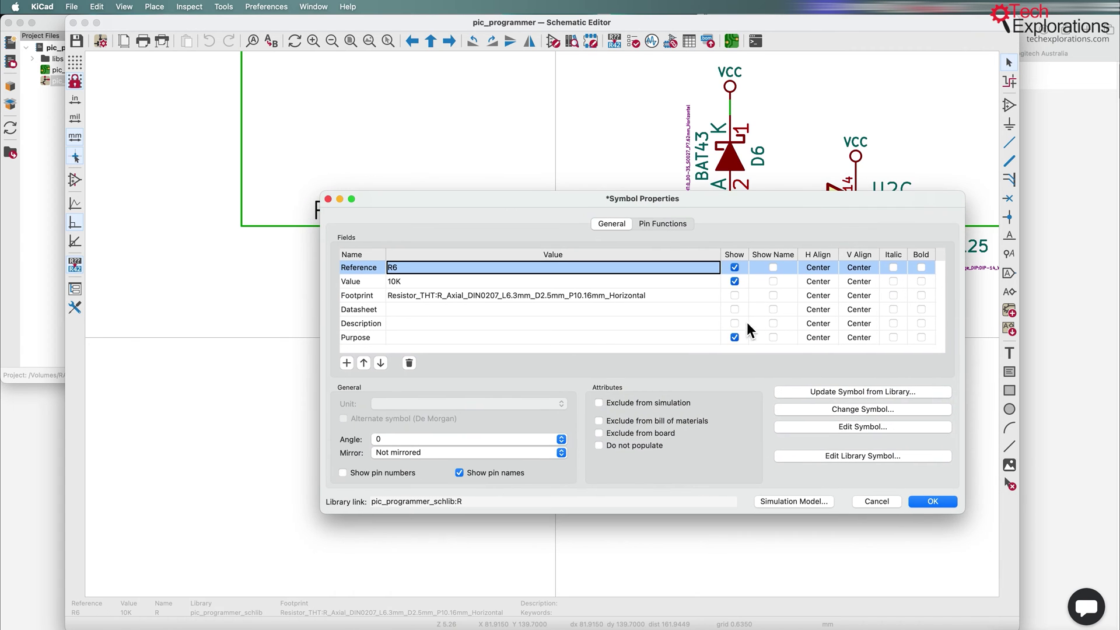
left_click(922, 502)
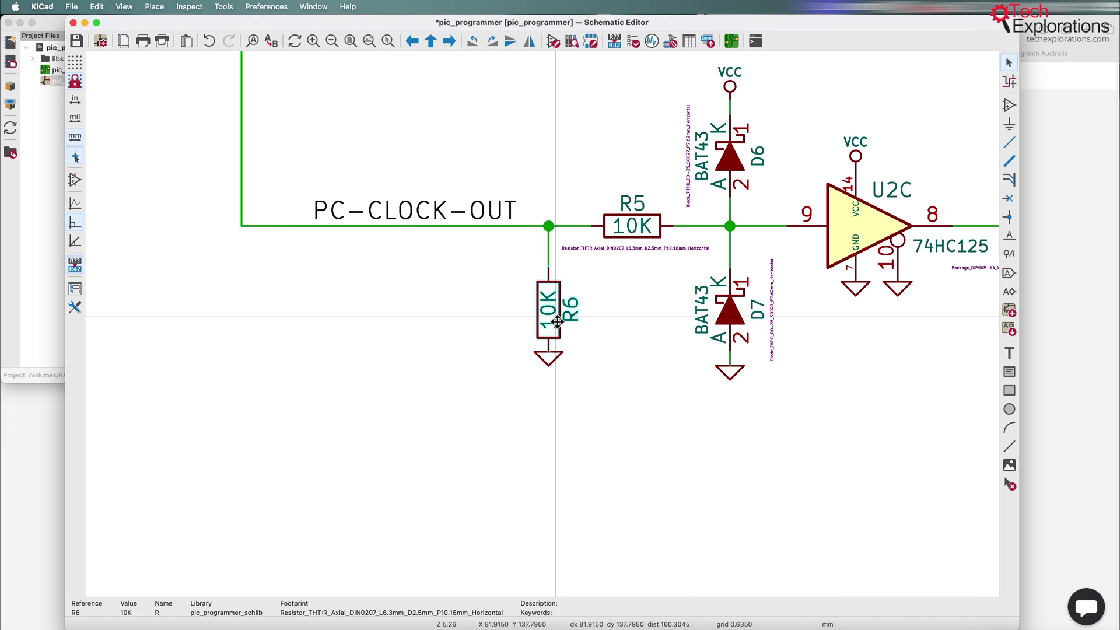
Zoom out and enter the pic_sockets hierarchical sheet.
scroll(605, 296, "down", 5)
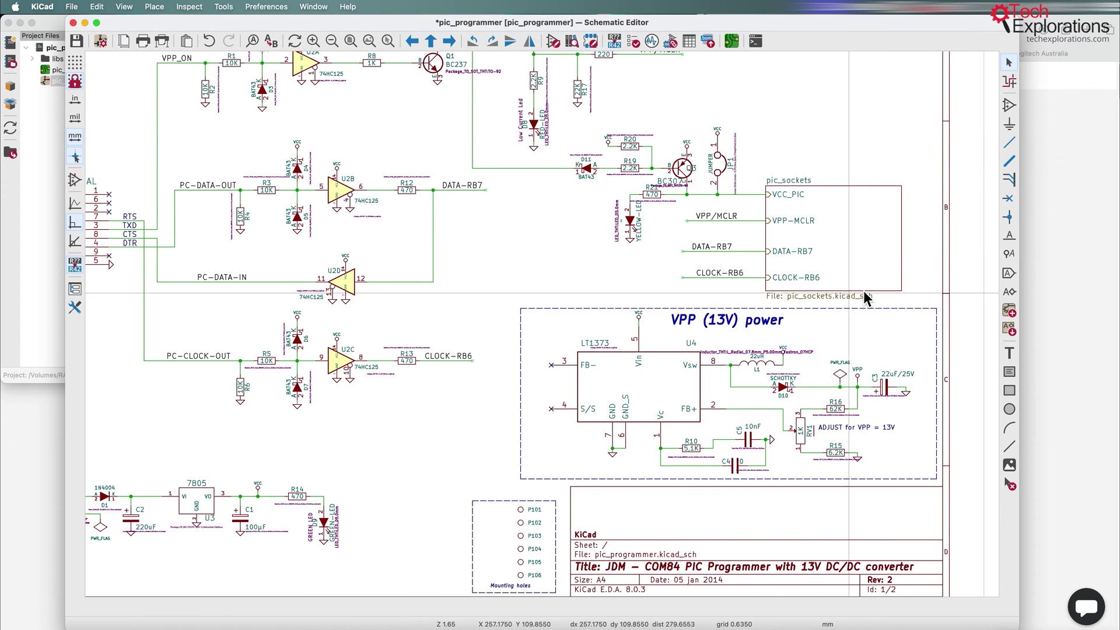
double_click(859, 255)
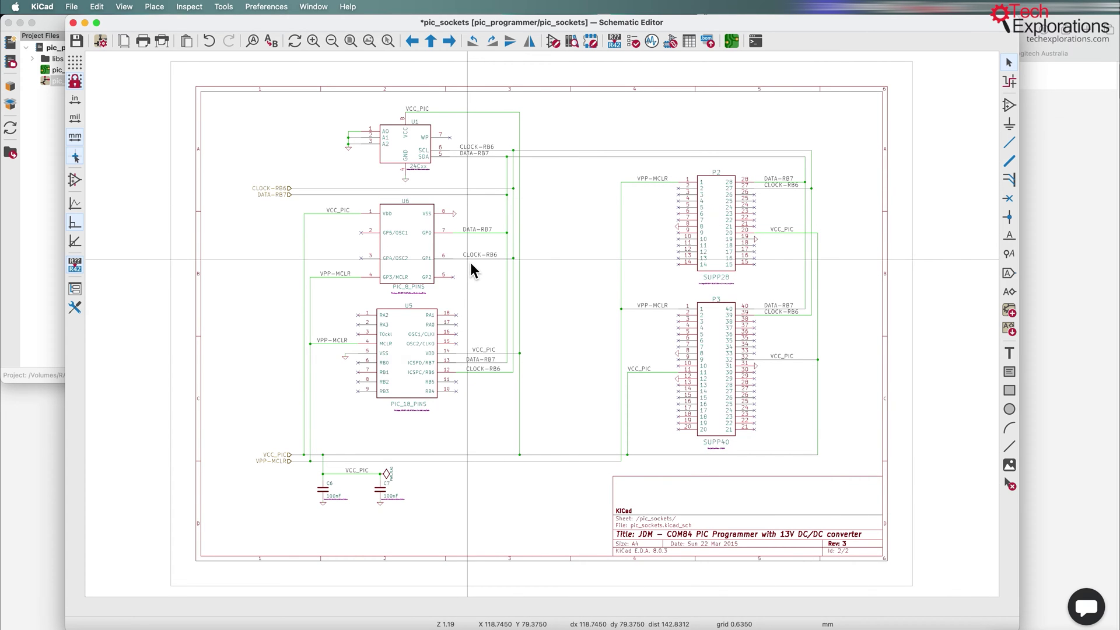
Flip between Root (page 1) and pic_sockets (page 2) in the Schematic Hierarchy navigator, ending on Root.
left_click(78, 290)
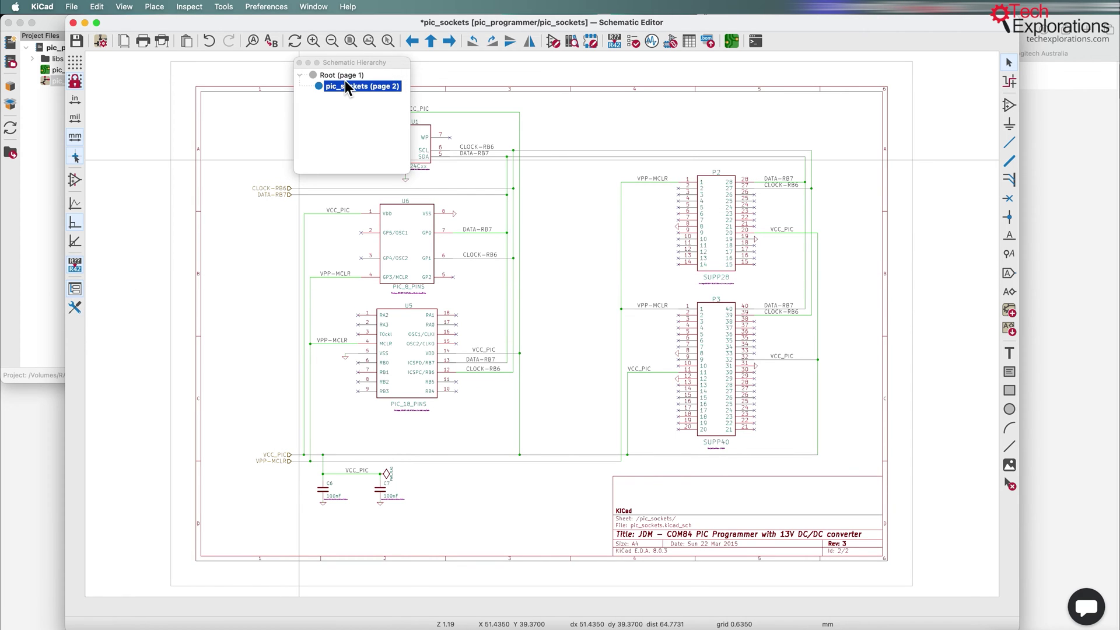
left_click_drag(344, 81, 207, 102)
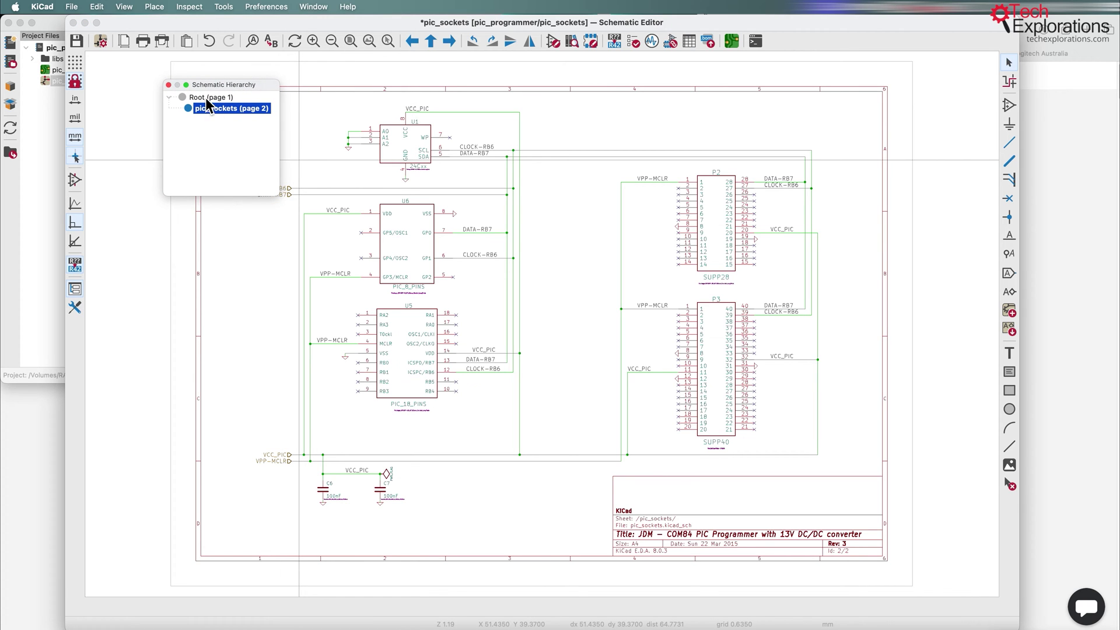
left_click(223, 97)
left_click(221, 109)
left_click(220, 98)
left_click(229, 110)
left_click(218, 98)
left_click(226, 110)
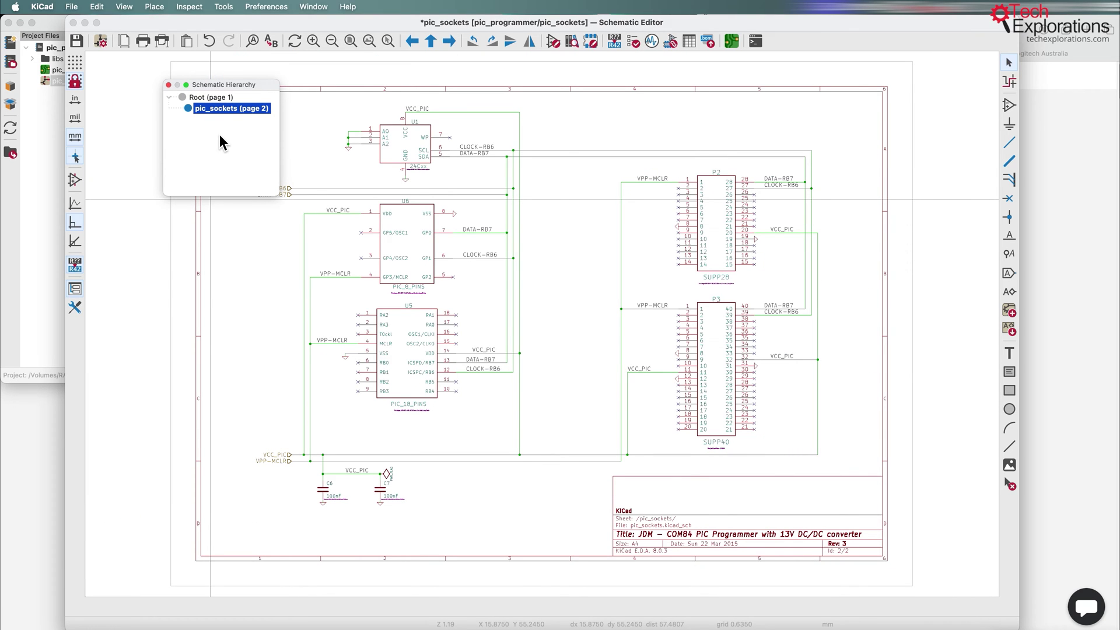
left_click(216, 100)
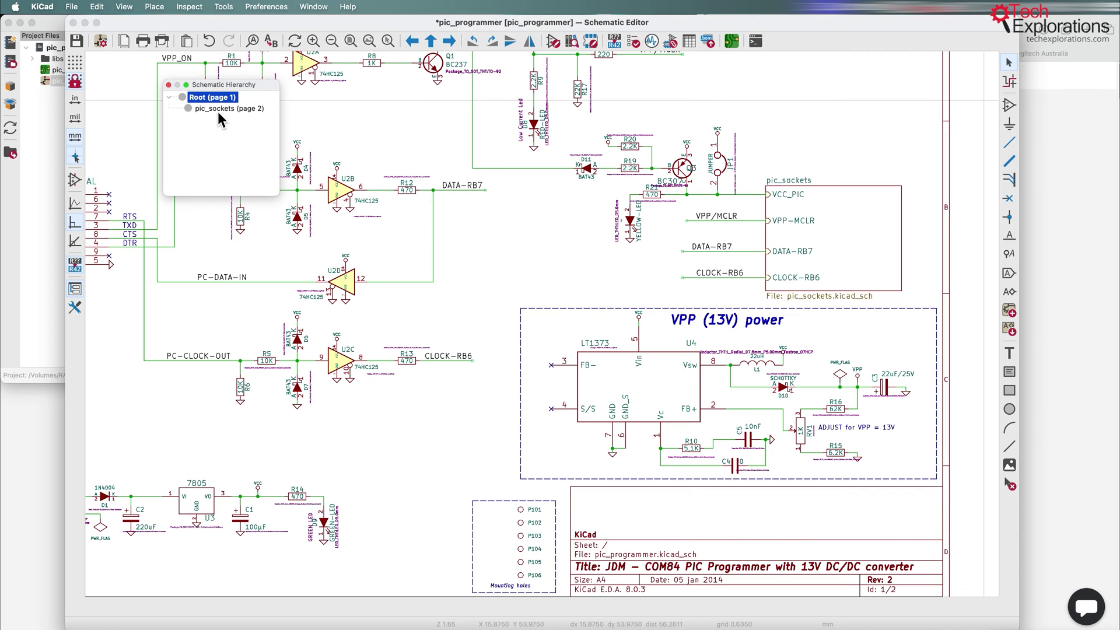
left_click(219, 110)
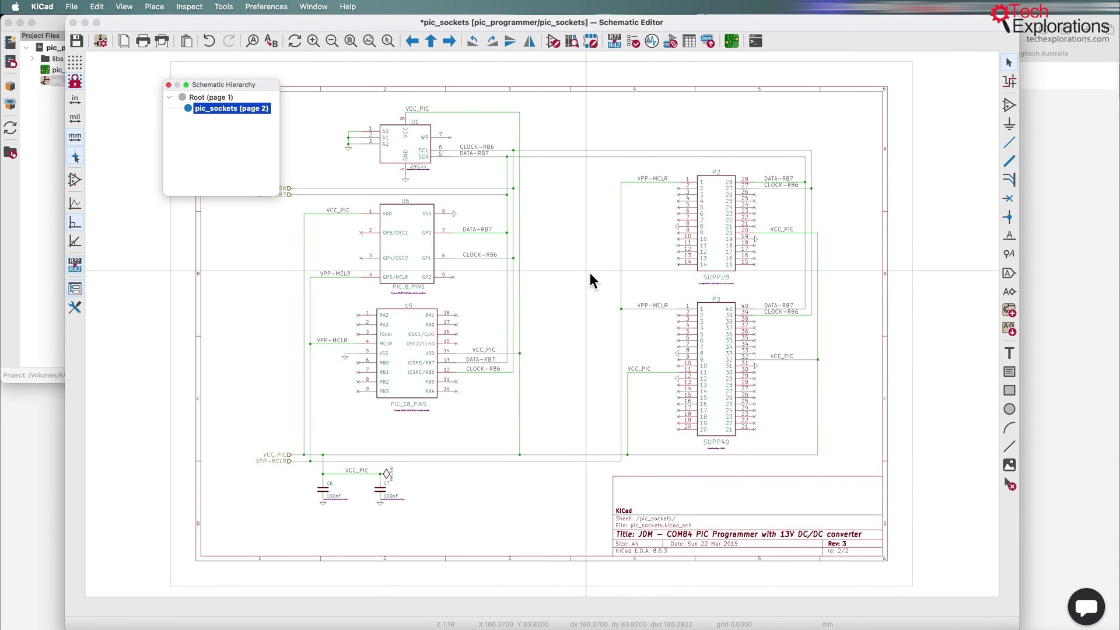
left_click(227, 98)
left_click(228, 108)
left_click(224, 98)
left_click(222, 108)
left_click(219, 98)
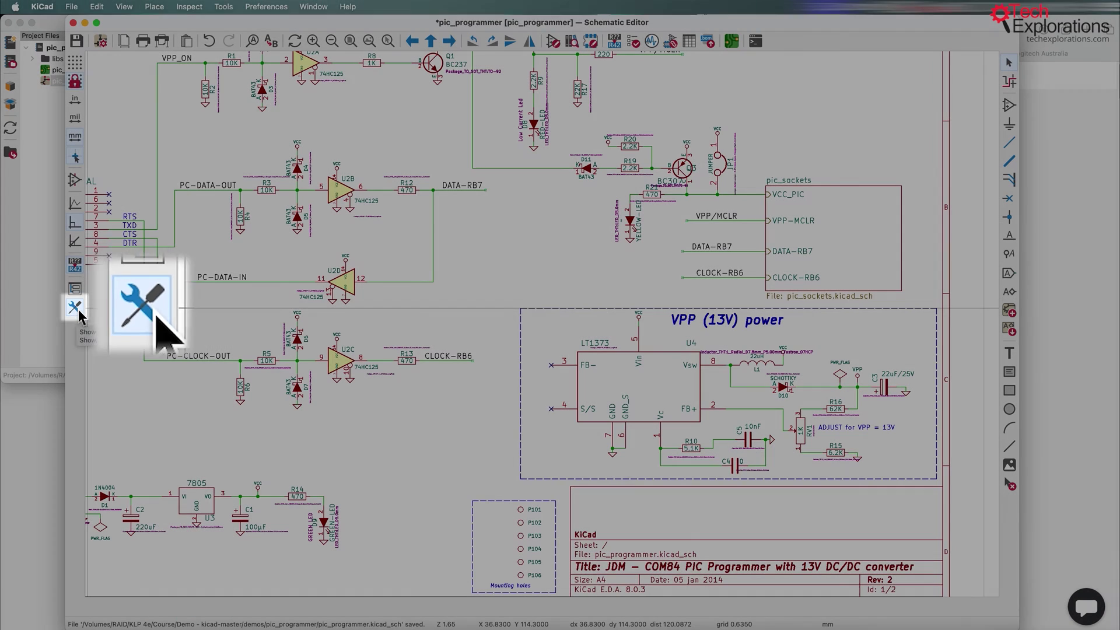
Open the Properties panel and inspect buffer U2 and 7805 regulator U3, cancelling U2D's dialog.
left_click(78, 308)
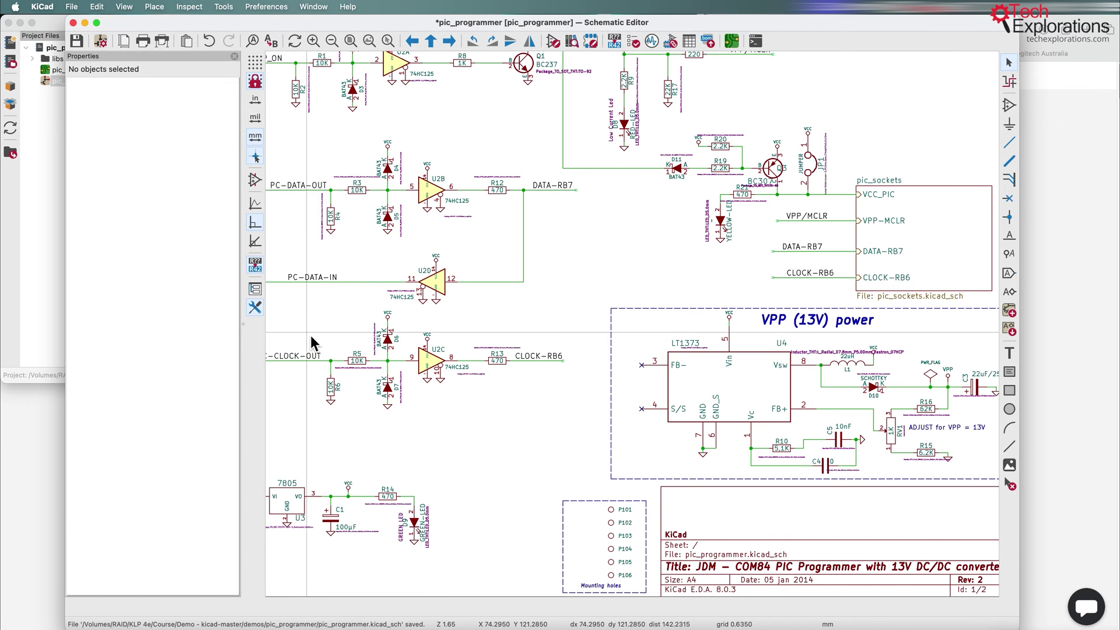
left_click(439, 282)
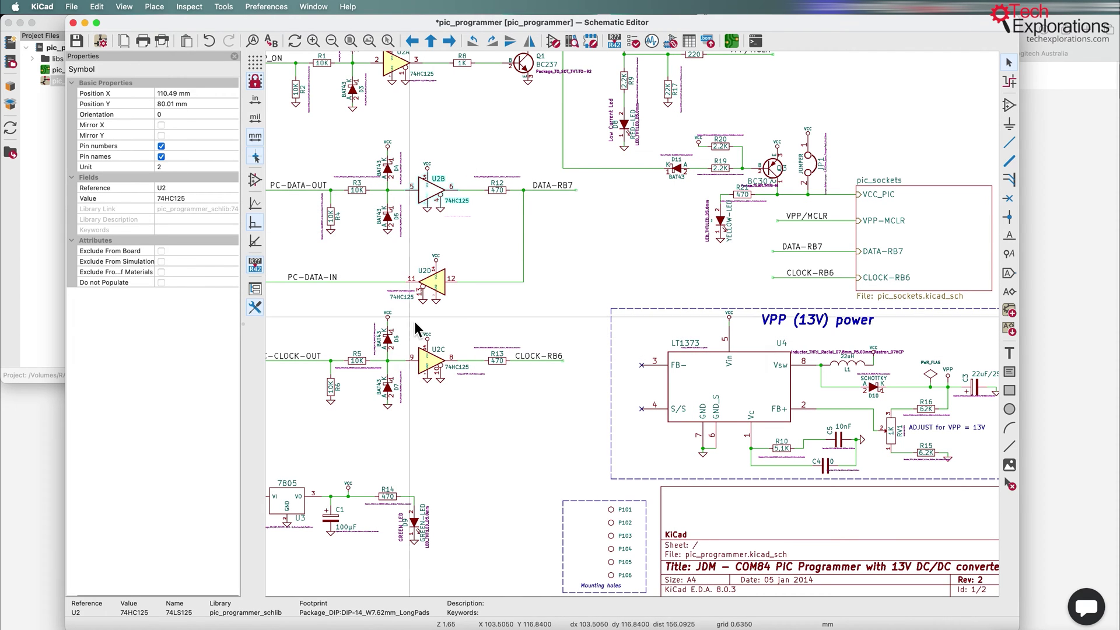
left_click(290, 503)
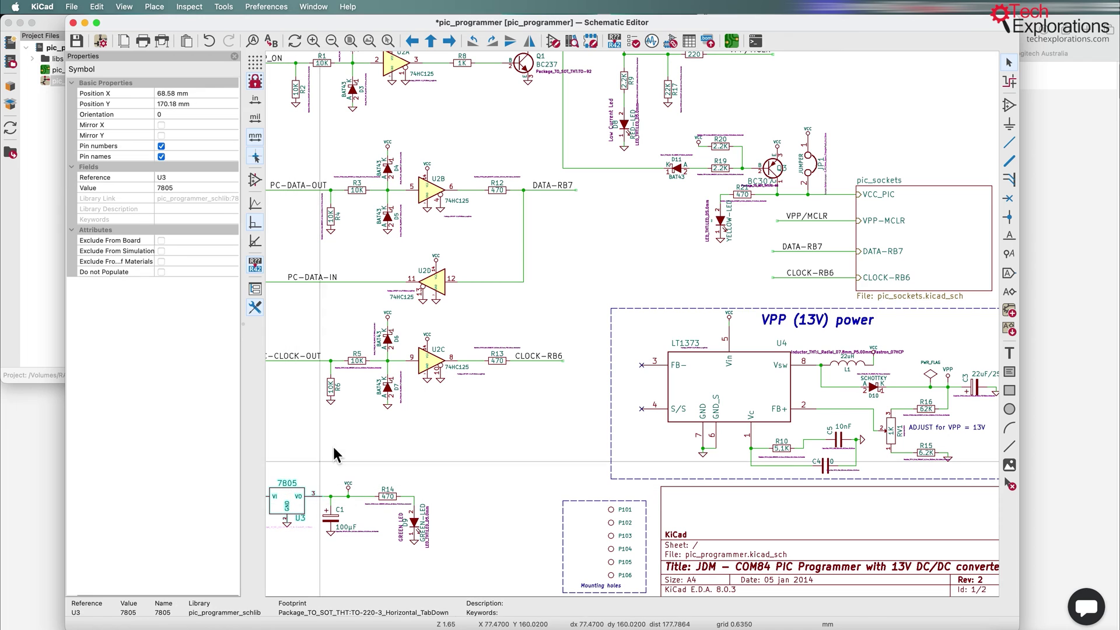
double_click(439, 282)
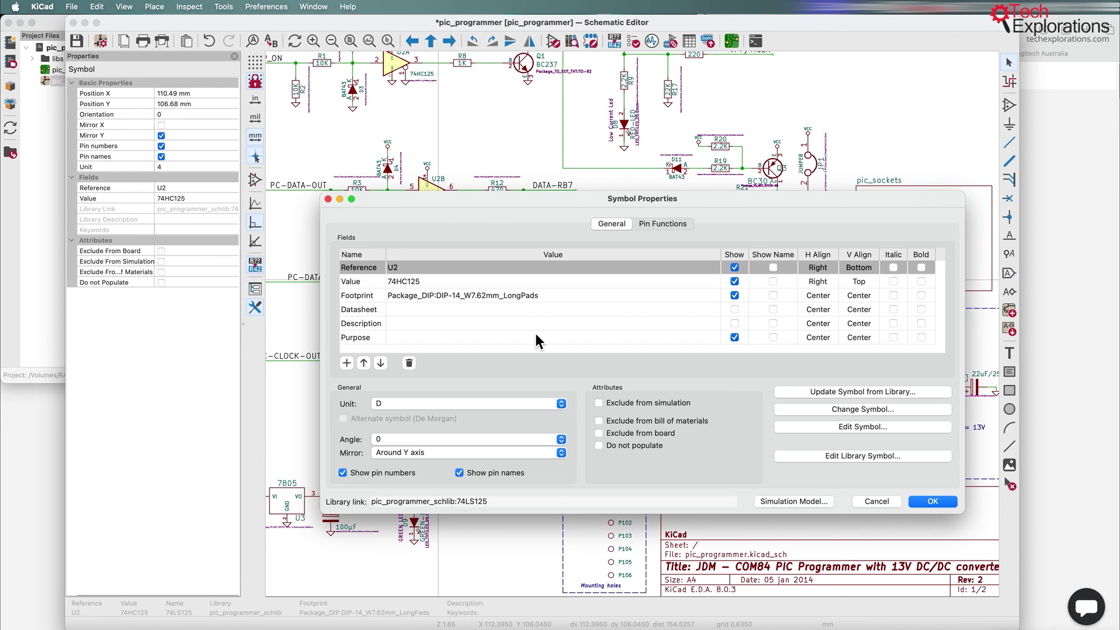
left_click(876, 500)
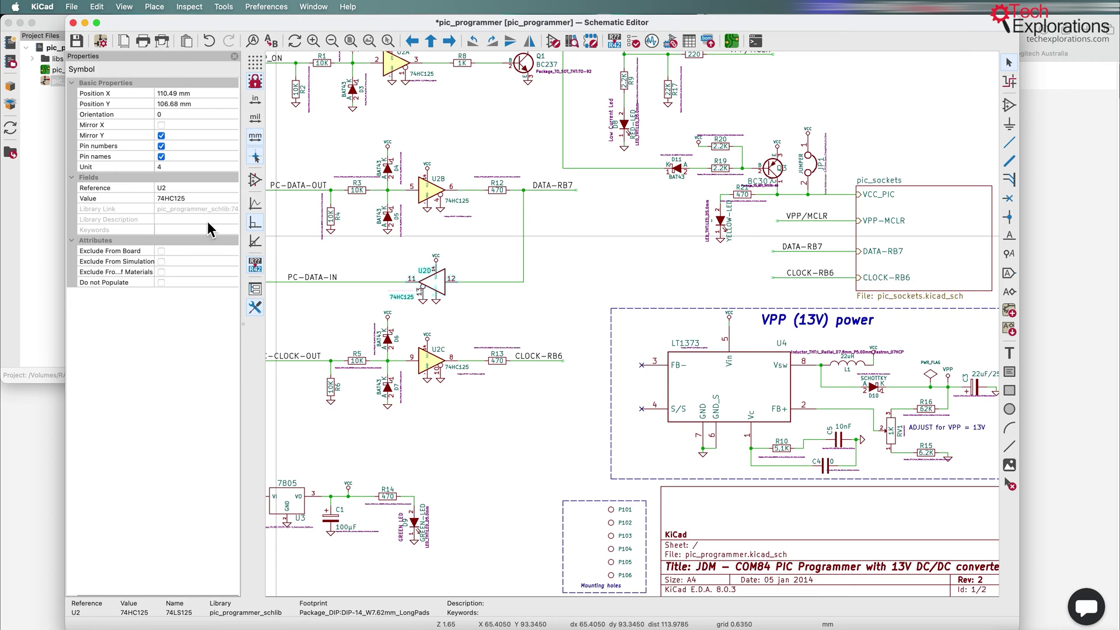
Close the Properties panel, clear the wire selection, and zoom out to the full schematic and title block.
left_click(255, 307)
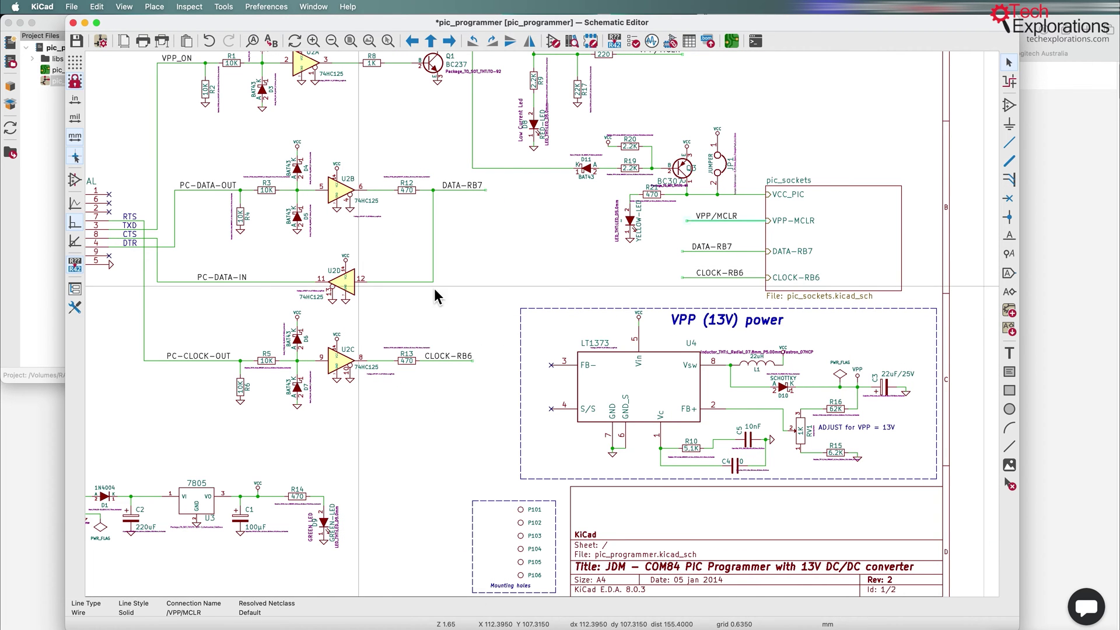
left_click(684, 596)
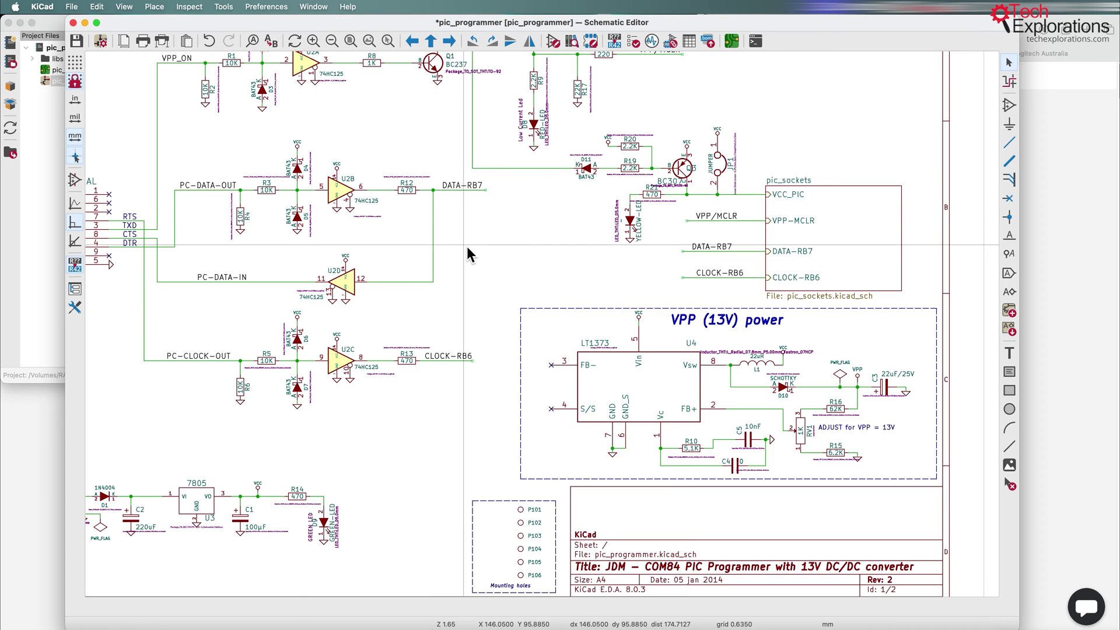
middle_click_drag(421, 226, 545, 325)
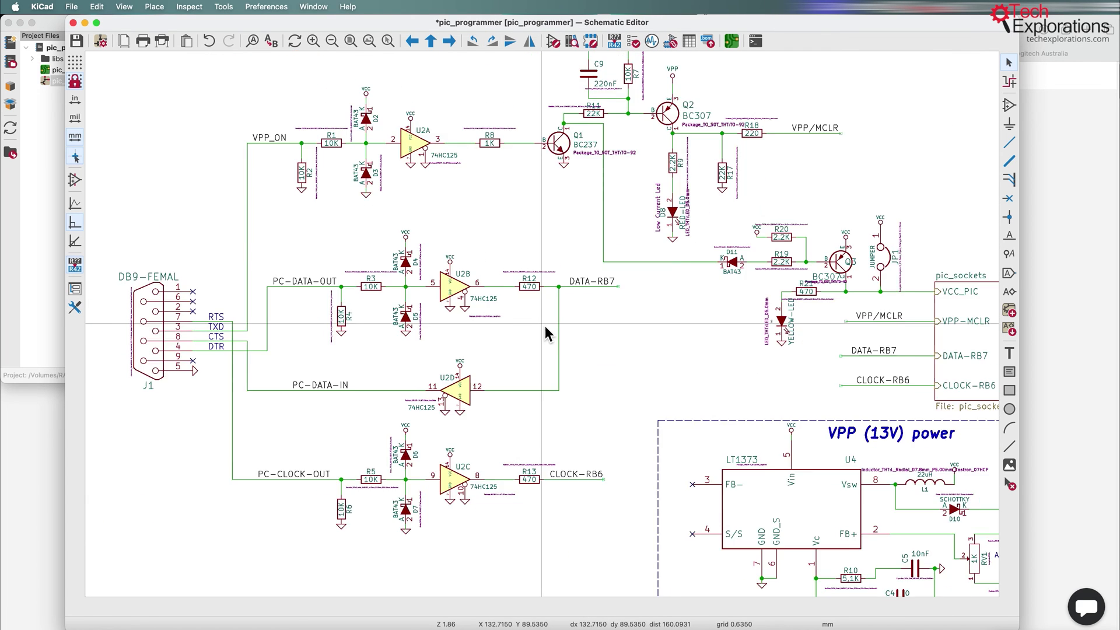
scroll(545, 326, "down", 3)
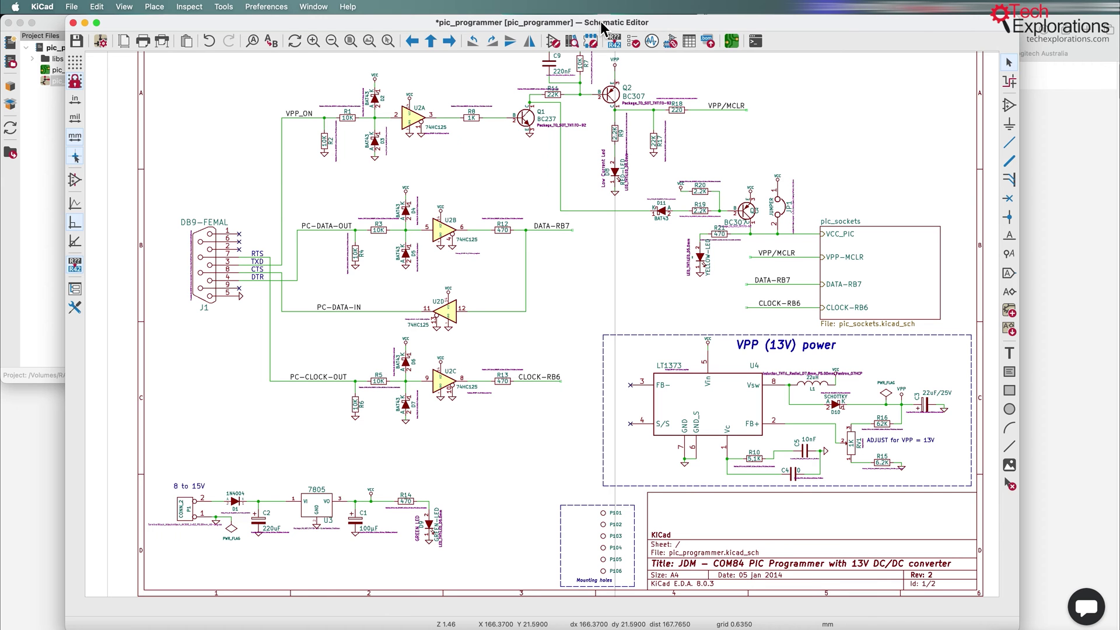
left_click_drag(603, 29, 651, 29)
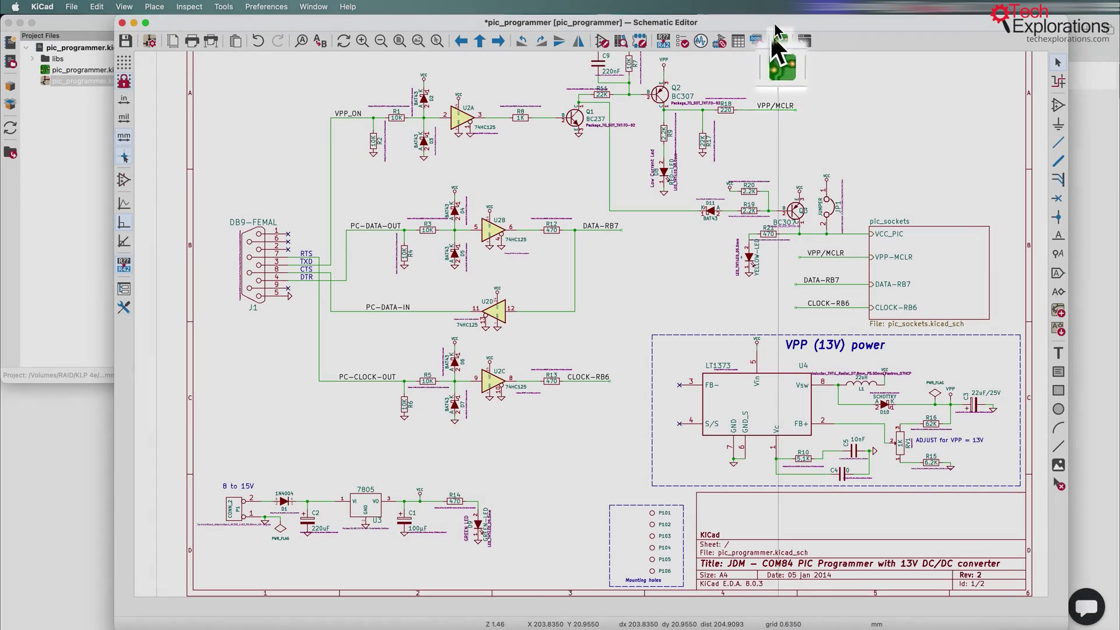
left_click_drag(776, 25, 809, 26)
left_click(103, 244)
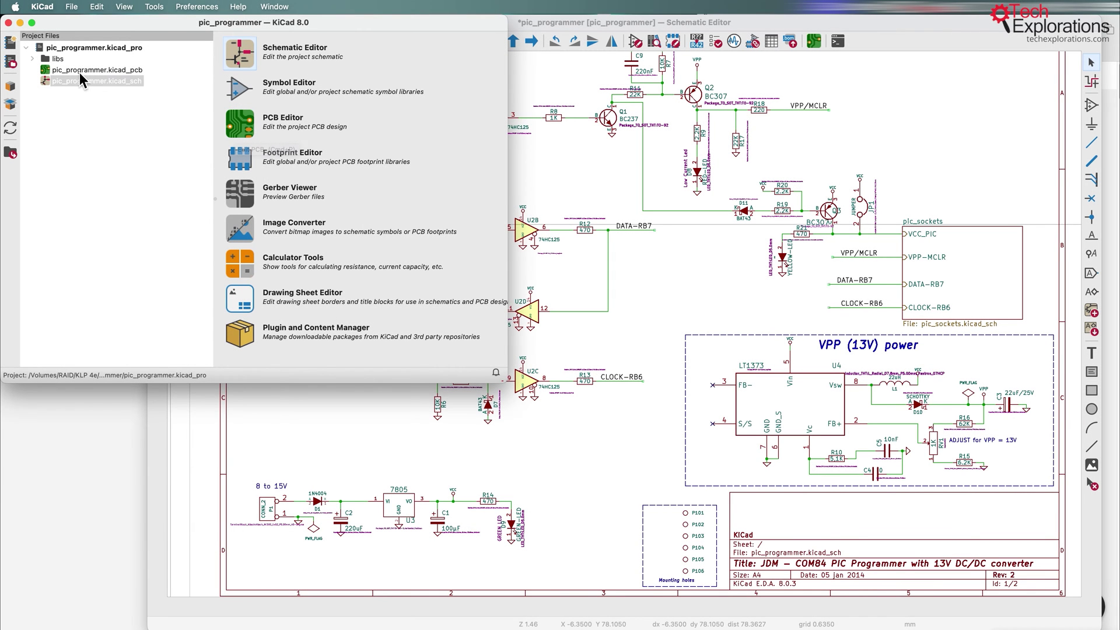
left_click(82, 71)
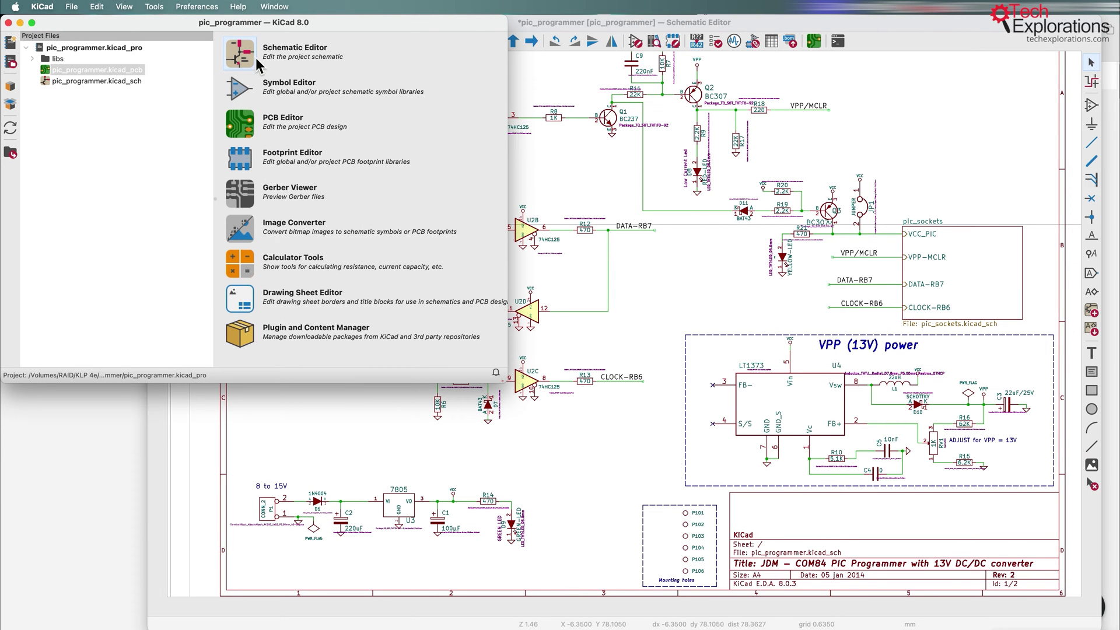
left_click(963, 31)
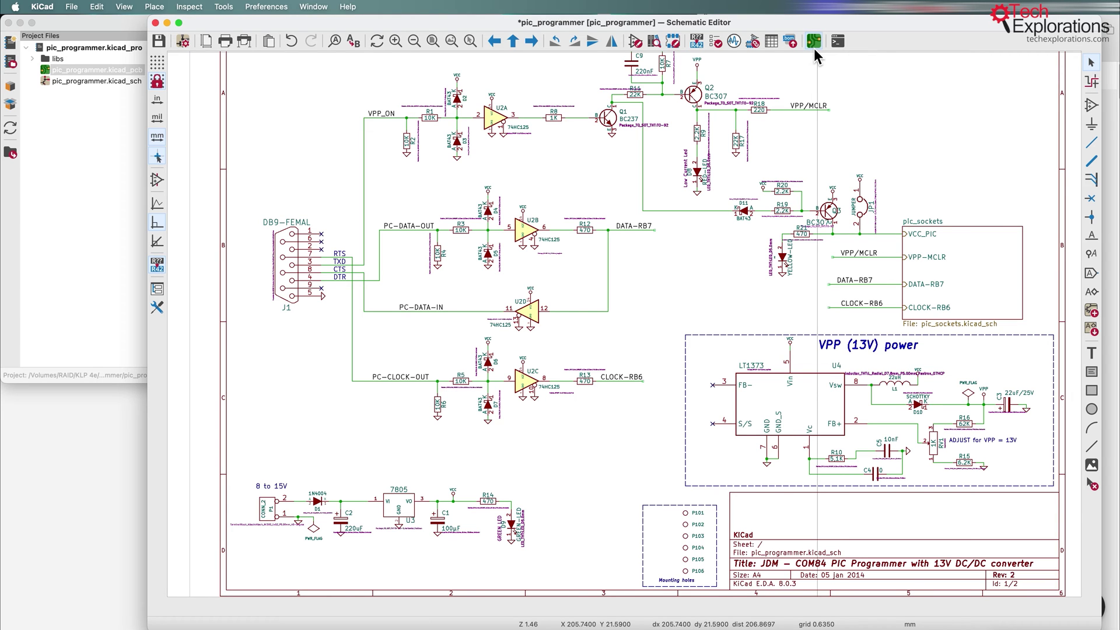
Open the pic_programmer board in the PCB Editor (247 pads, 370 track segments, 0 unrouted).
left_click(814, 42)
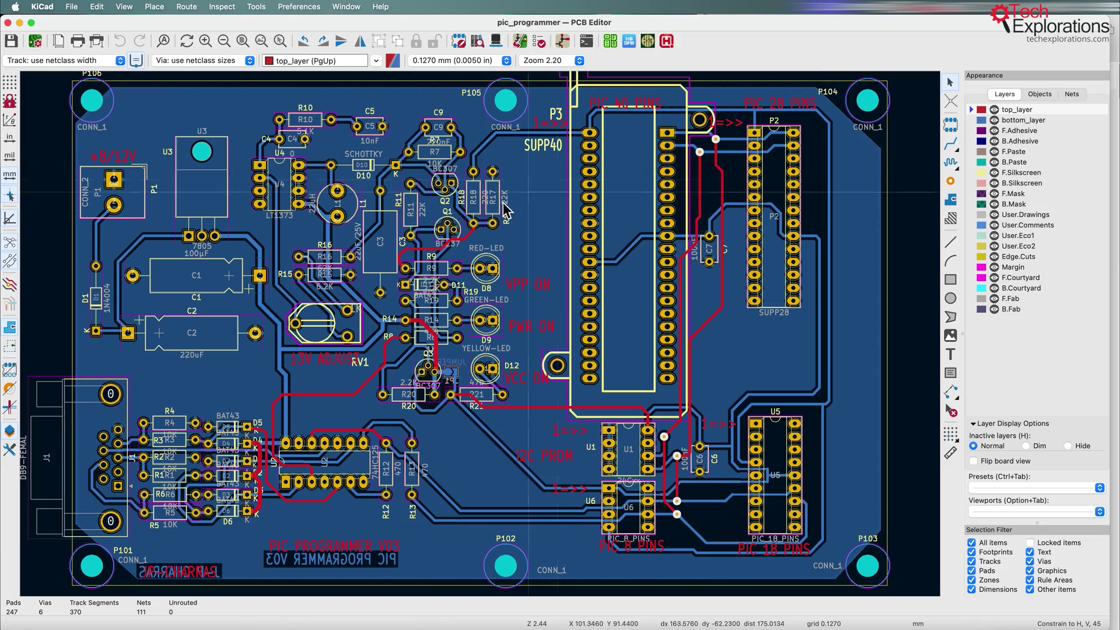
scroll(482, 335, "up", 5)
scroll(482, 335, "down", 10)
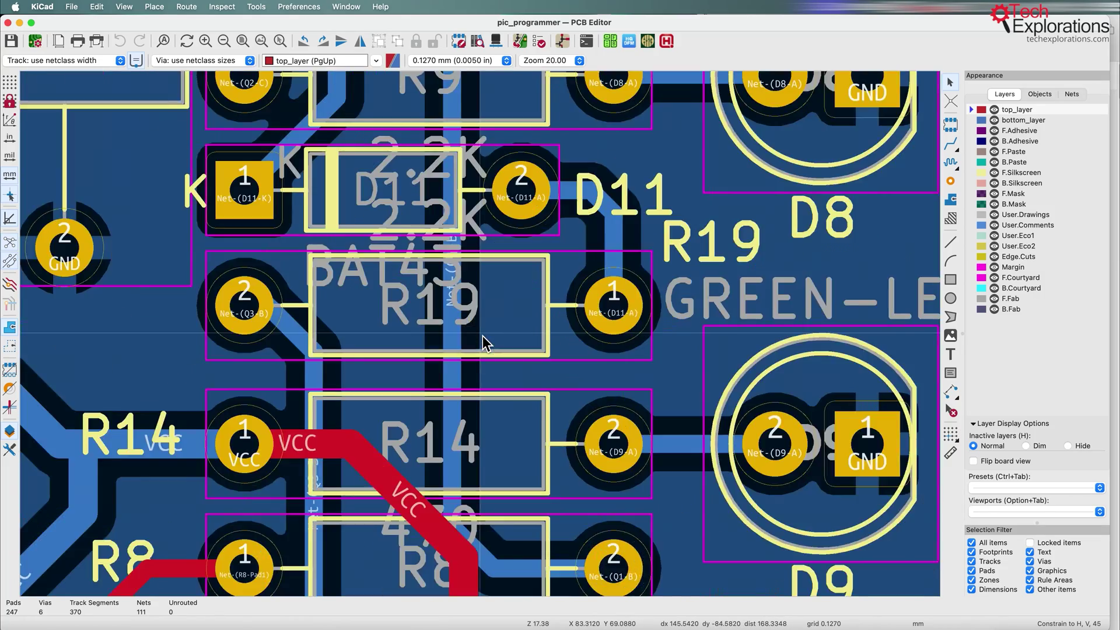
scroll(482, 335, "down", 10)
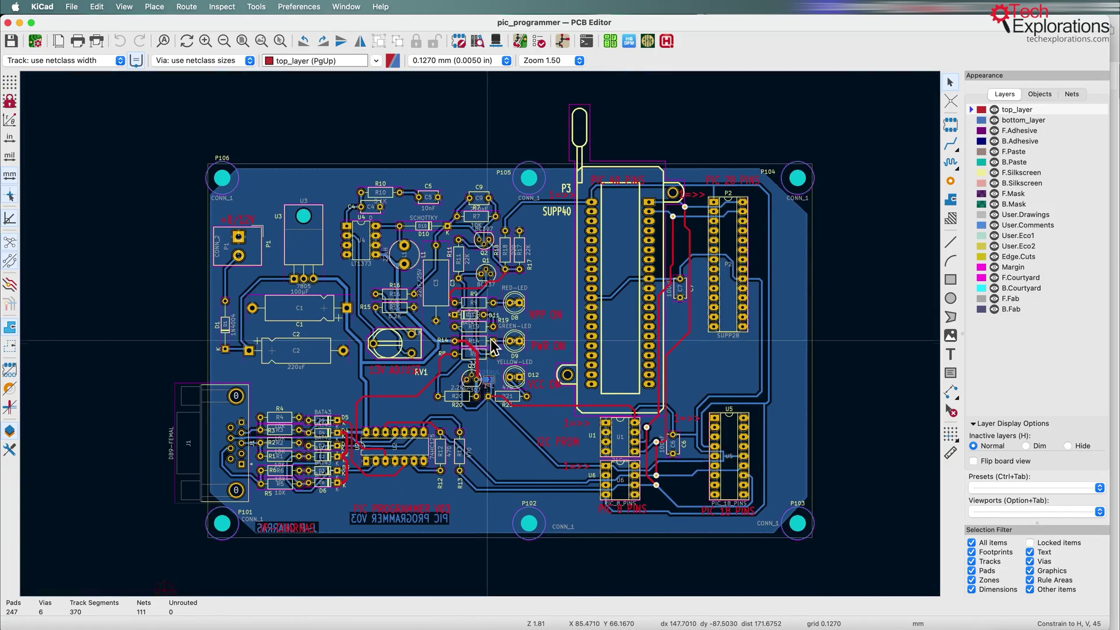
middle_click_drag(492, 341, 487, 301)
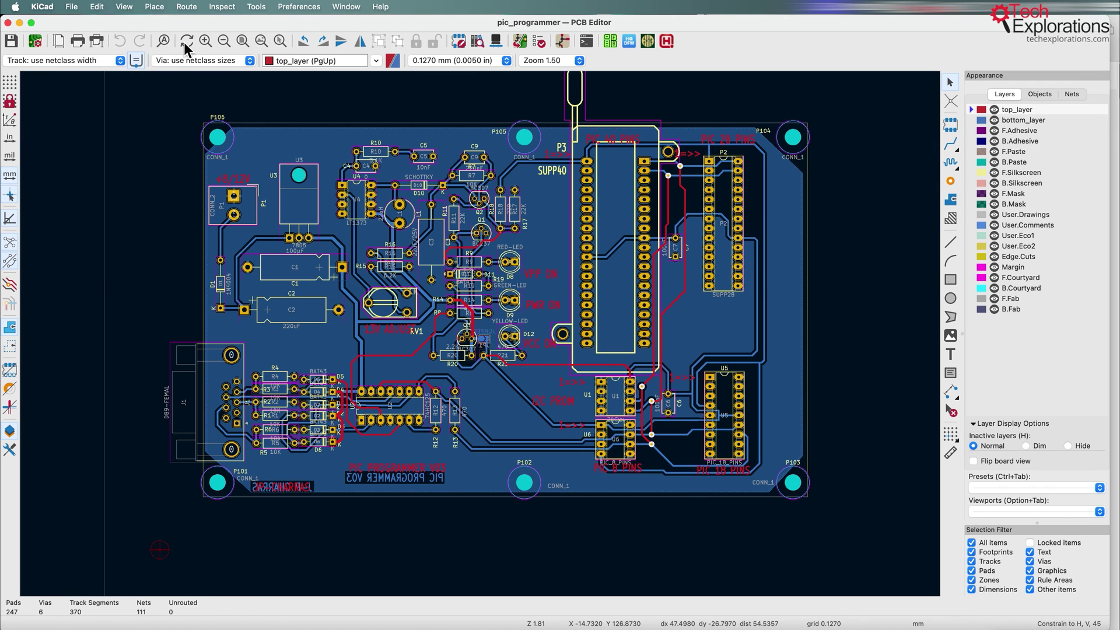
left_click_drag(202, 21, 234, 196)
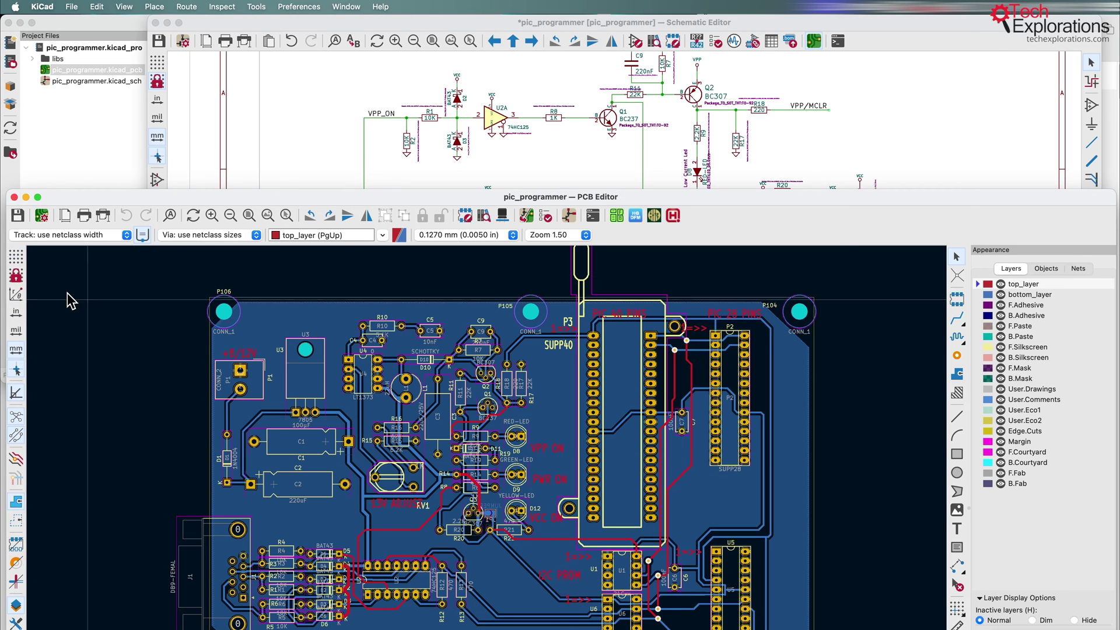
left_click_drag(403, 199, 400, 19)
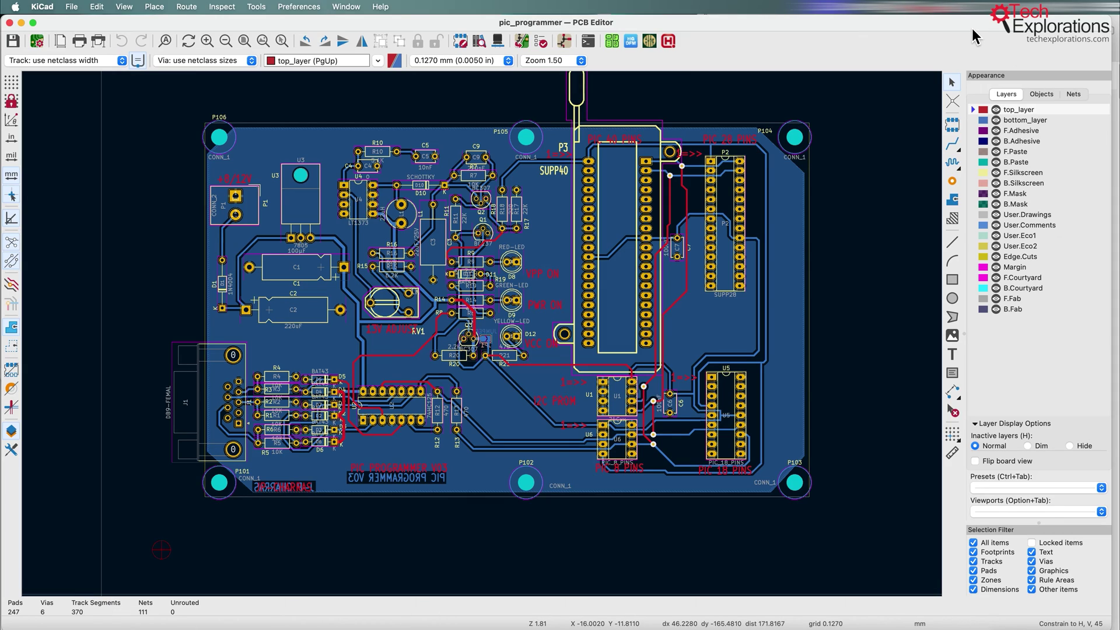
scroll(487, 341, "up", 5)
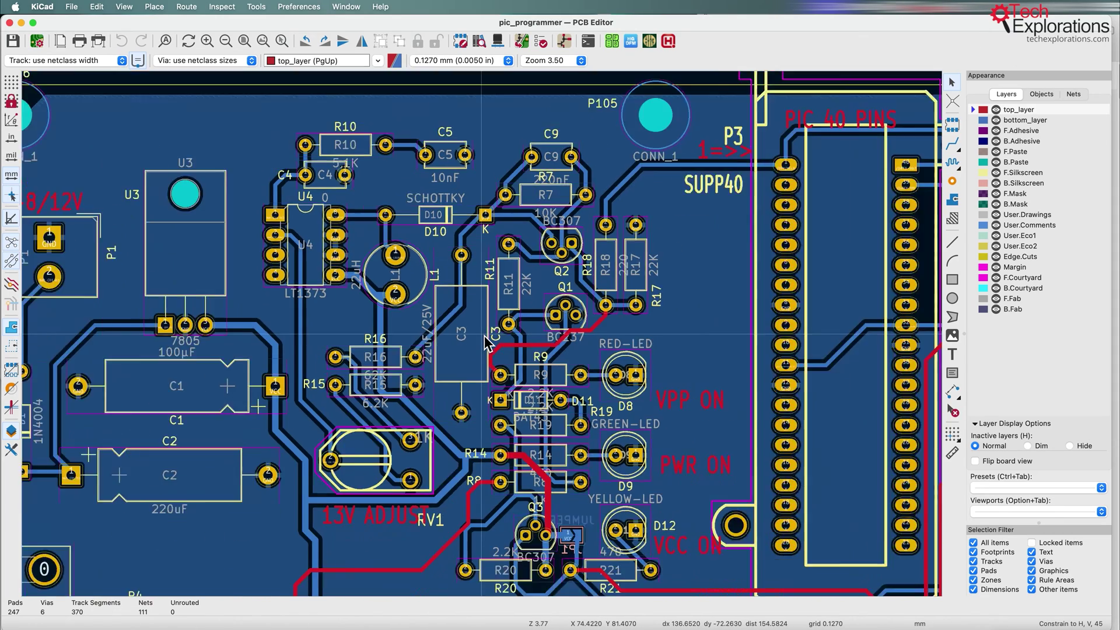
scroll(487, 342, "up", 5)
scroll(487, 343, "down", 5)
scroll(487, 343, "up", 3)
scroll(484, 335, "down", 8)
scroll(487, 342, "up", 6)
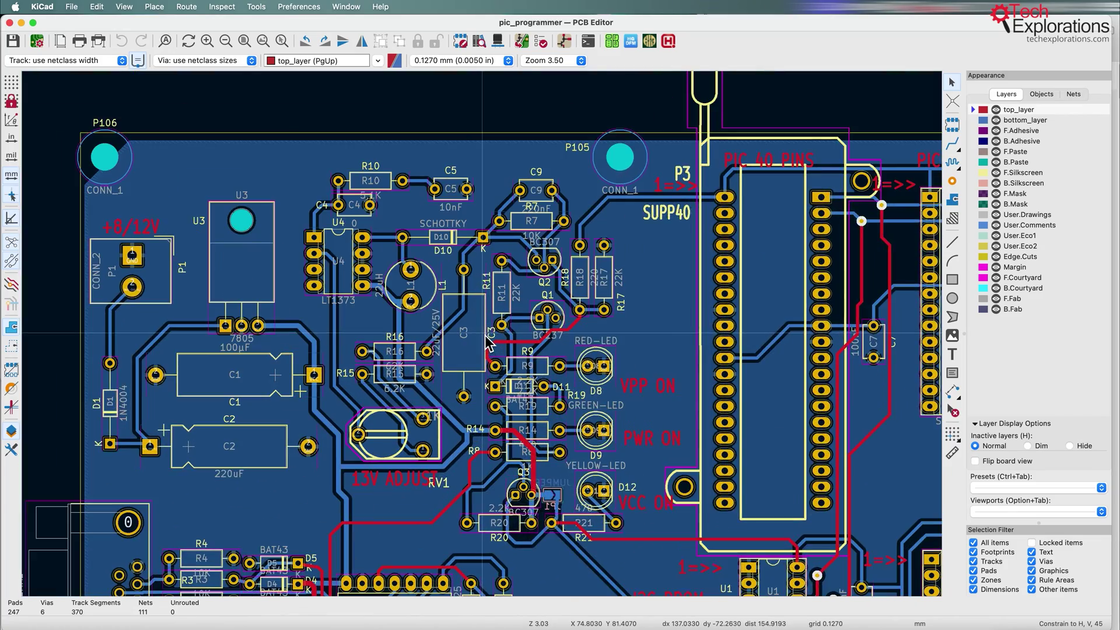
mouse_move(489, 345)
middle_mouse_down()
mouse_move(525, 327)
mouse_move(165, 234)
mouse_move(297, 141)
mouse_move(289, 193)
mouse_move(484, 335)
middle_mouse_up()
scroll(484, 335, "up", 1)
scroll(484, 335, "down", 1)
scroll(484, 335, "up", 3)
scroll(476, 332, "down", 5)
right_click(413, 305)
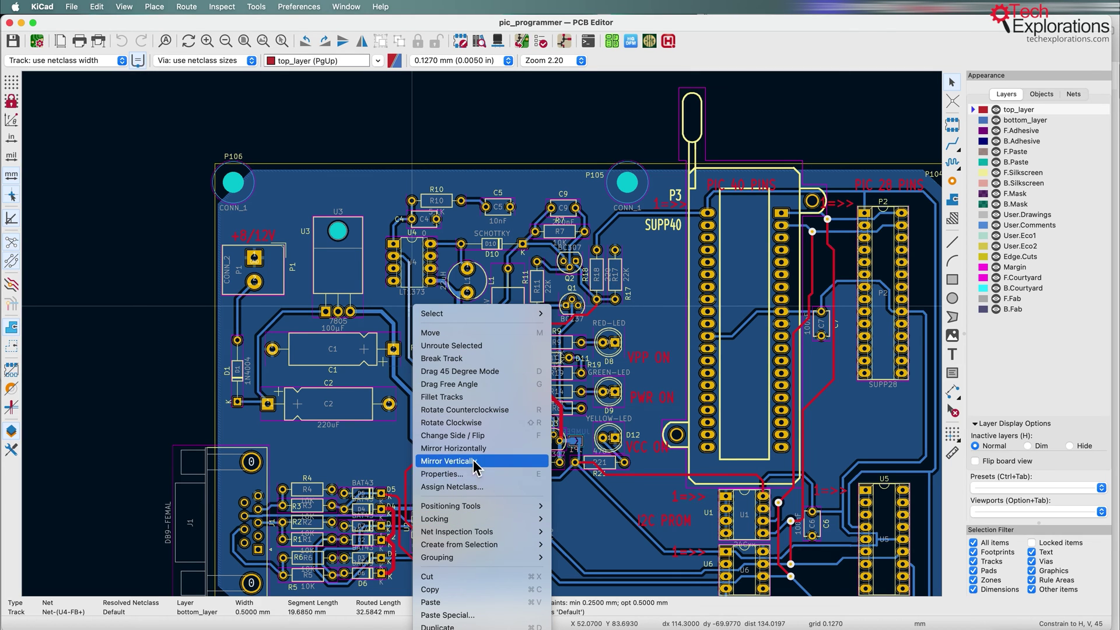
key("Escape")
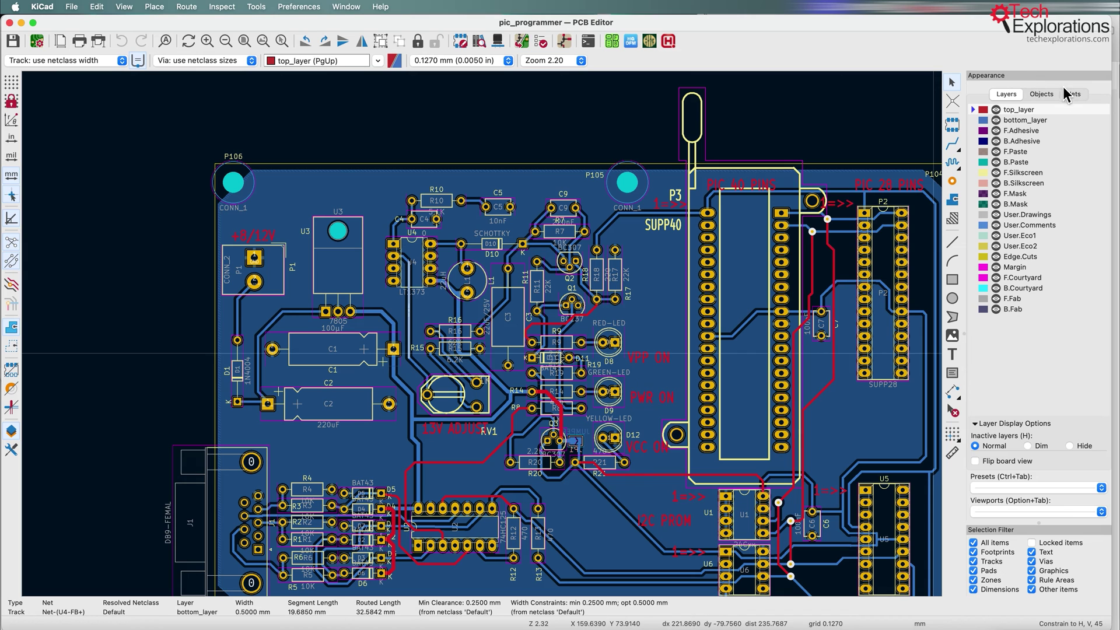
left_click(997, 120)
left_click(997, 120)
left_click(997, 120)
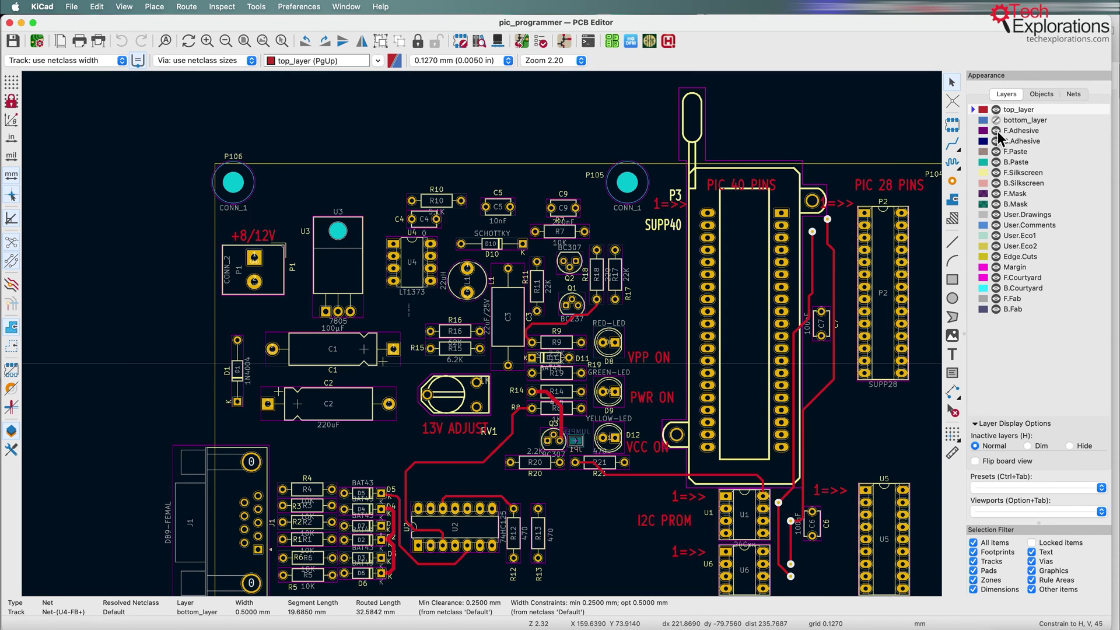
left_click(997, 132)
left_click(997, 120)
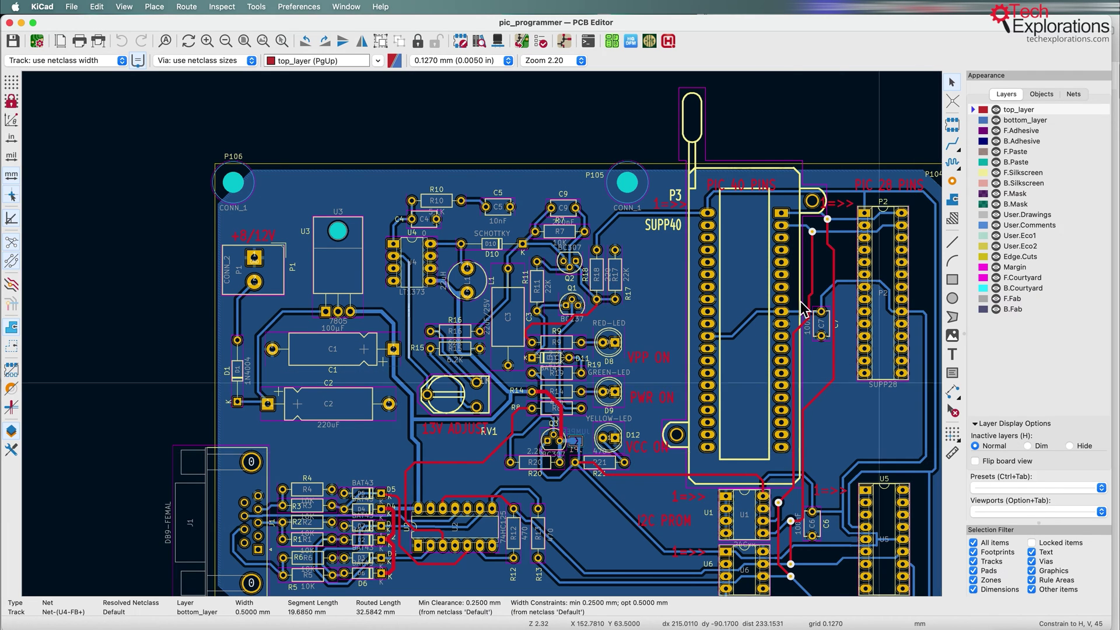
scroll(604, 251, "right", 3)
scroll(604, 251, "down", 1)
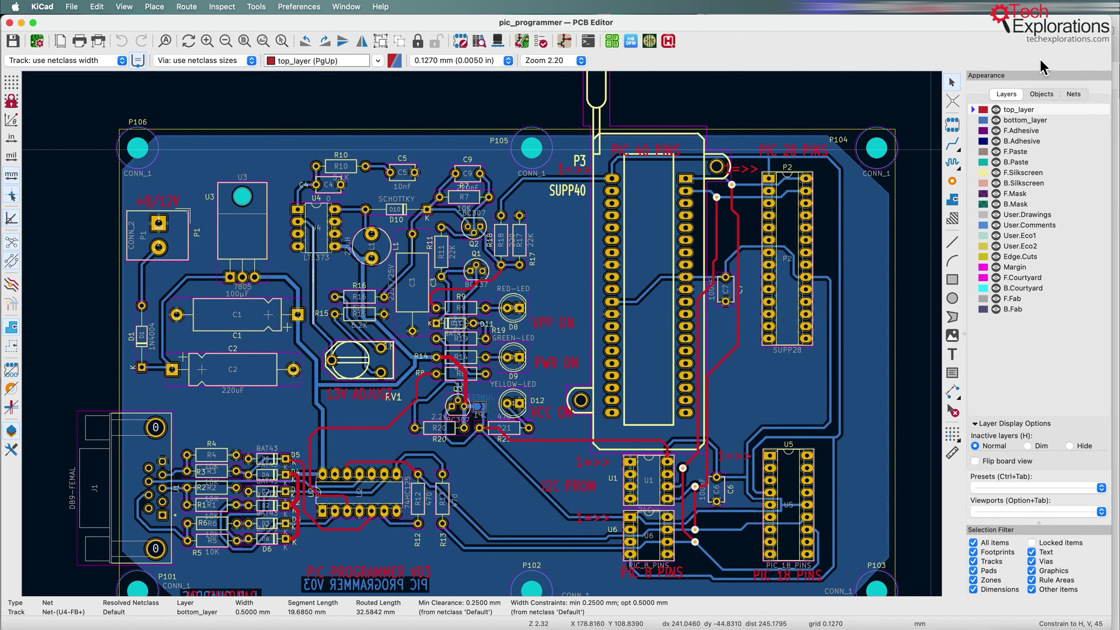
left_click(11, 433)
left_click(12, 433)
left_click(12, 433)
left_click(11, 433)
left_click(11, 432)
left_click(12, 432)
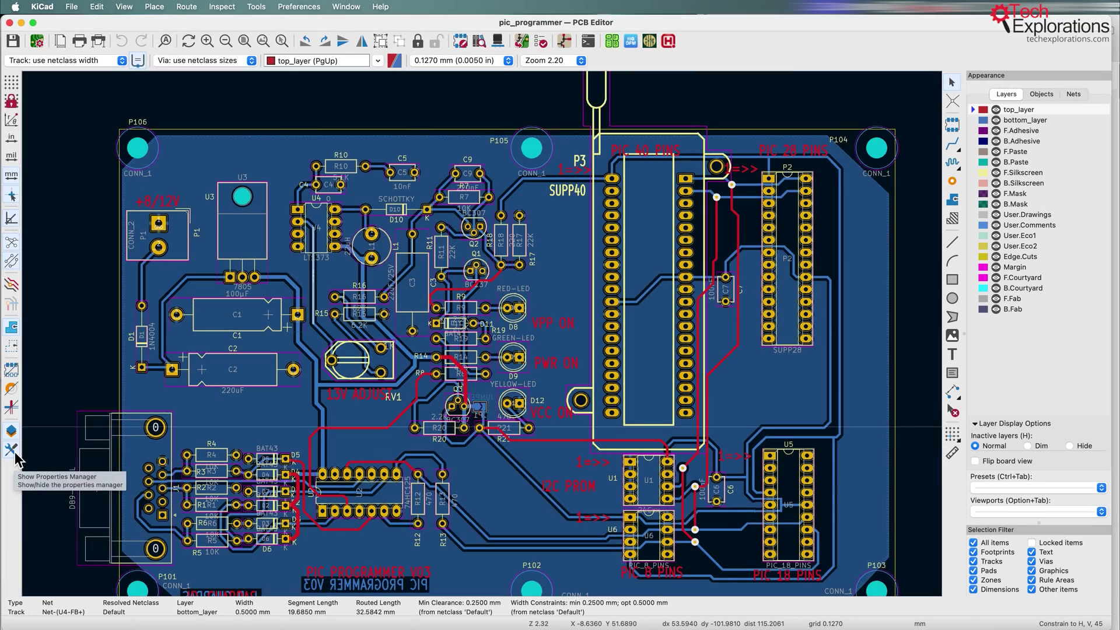
left_click(15, 452)
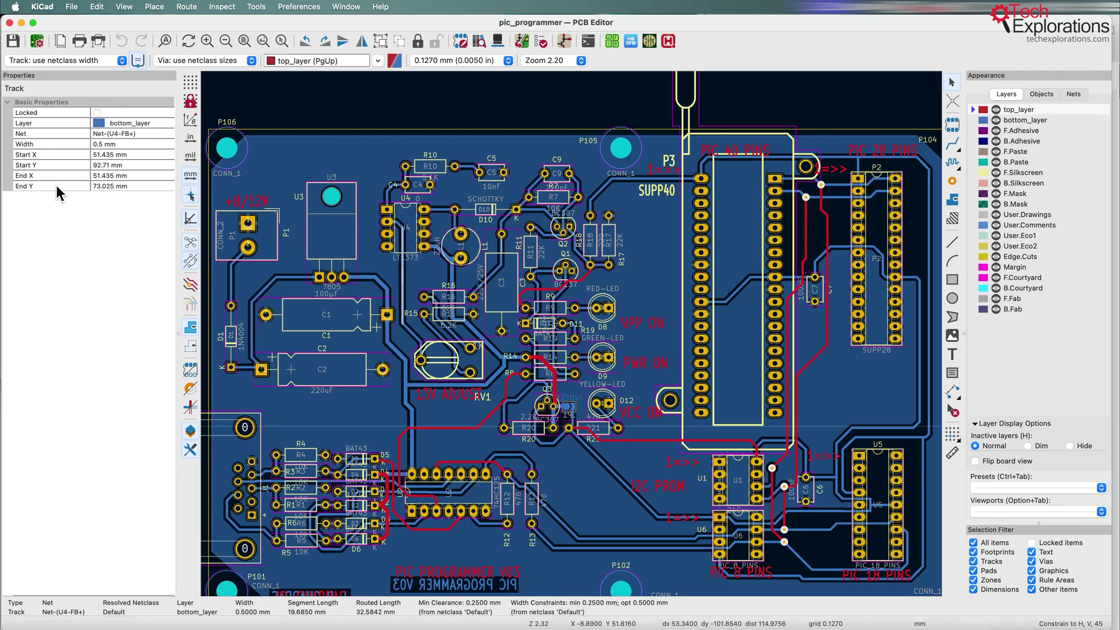
left_click(266, 236)
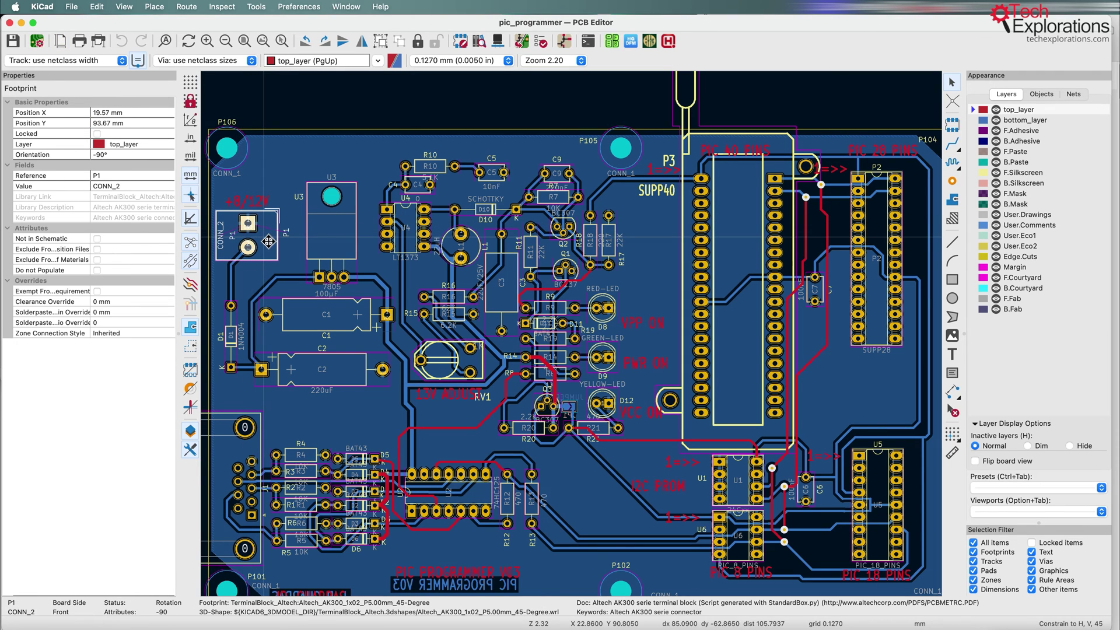
left_click(332, 231)
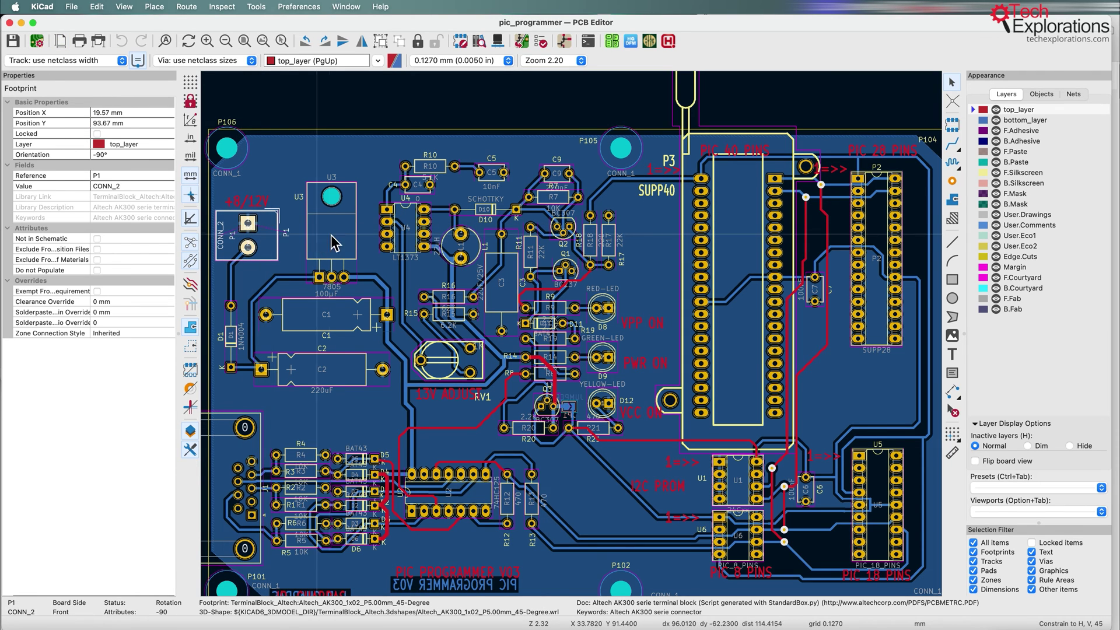
left_click(742, 267)
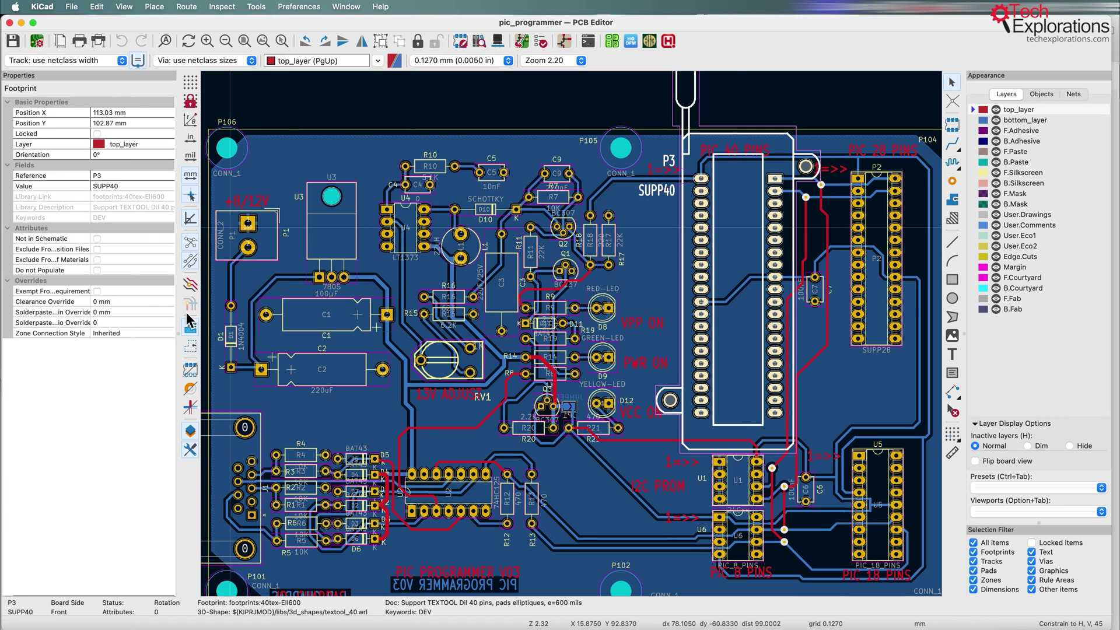
left_click(191, 449)
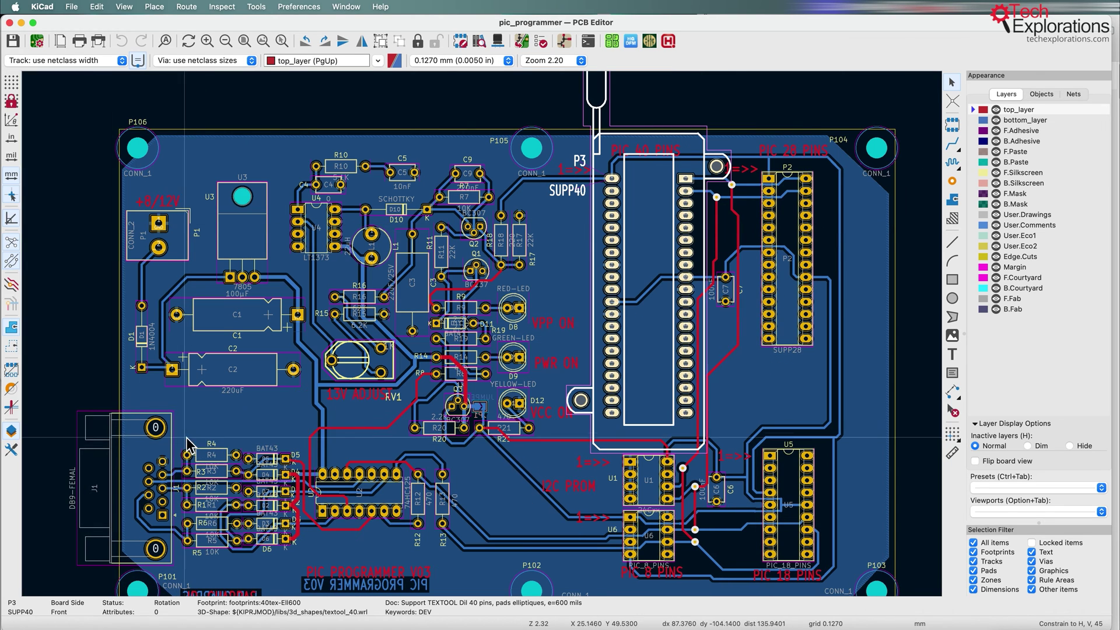
Browse the Appearance panel's Objects, Nets and Layers tabs without choosing a preset.
left_click(1041, 489)
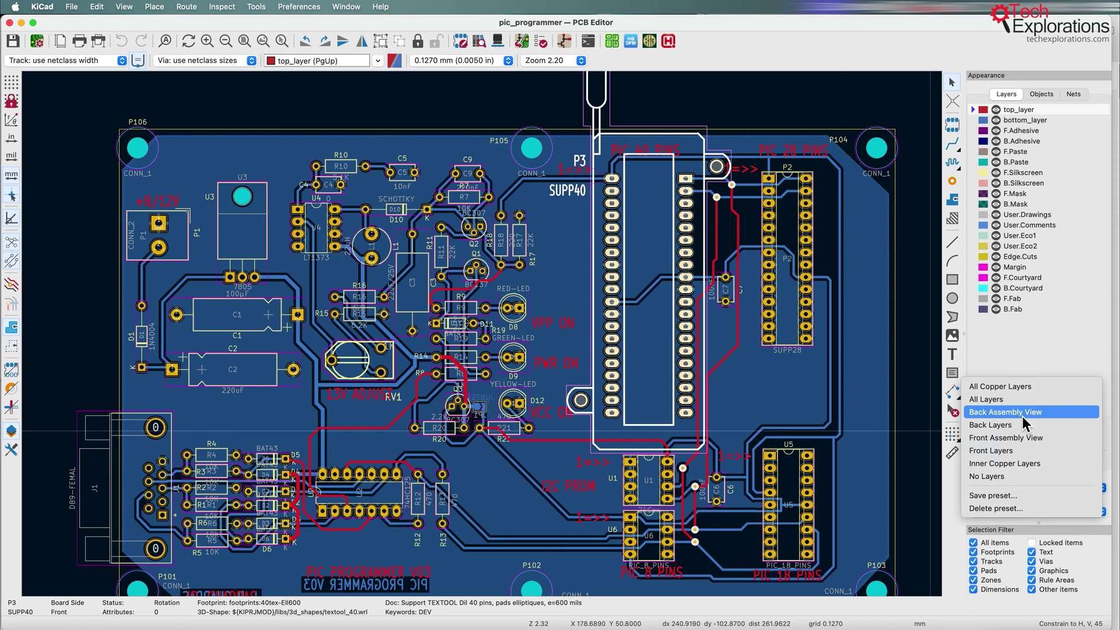
left_click(1049, 312)
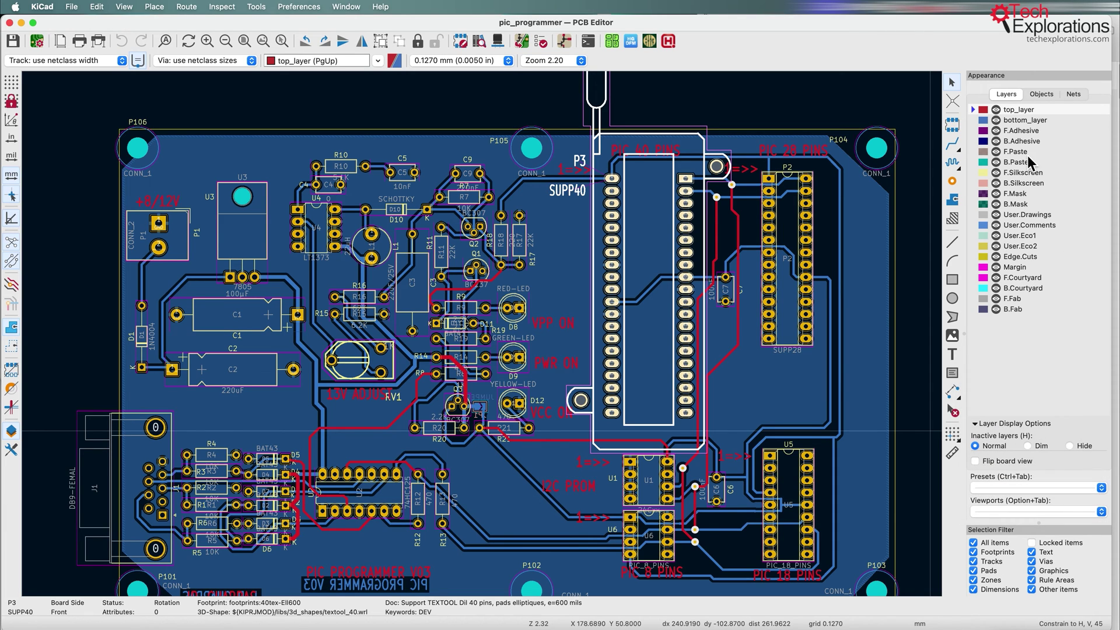
left_click(1045, 95)
left_click(1077, 97)
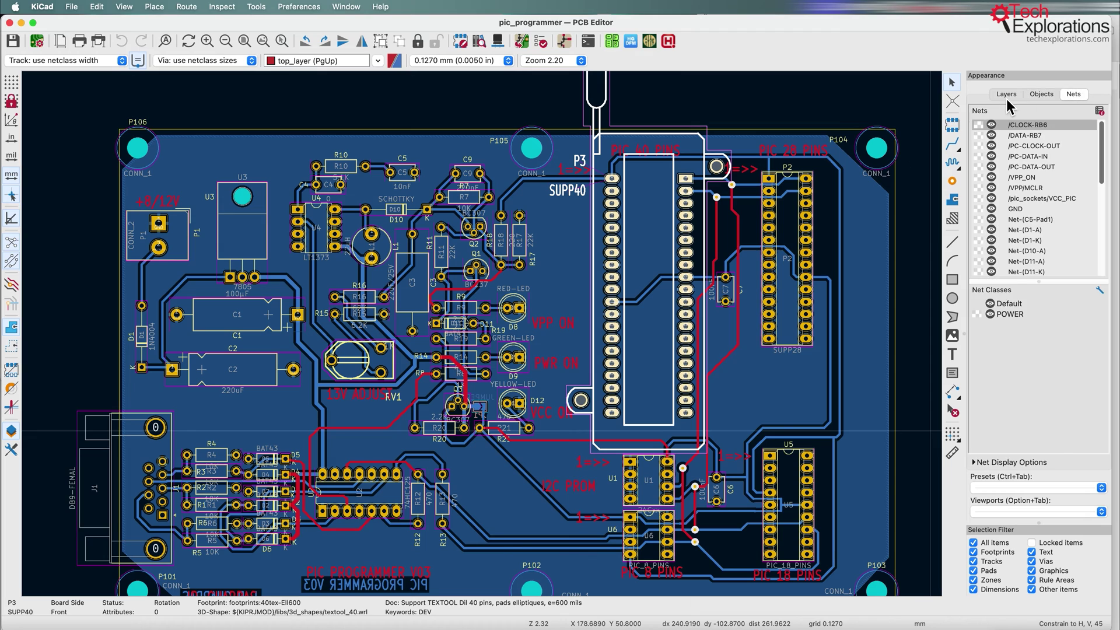
left_click(1008, 94)
left_click(1042, 95)
left_click(1073, 94)
left_click(1003, 97)
Try the Front Assembly, All Layers, Inner Copper, Back Assembly and All Copper presets in turn.
left_click(1016, 488)
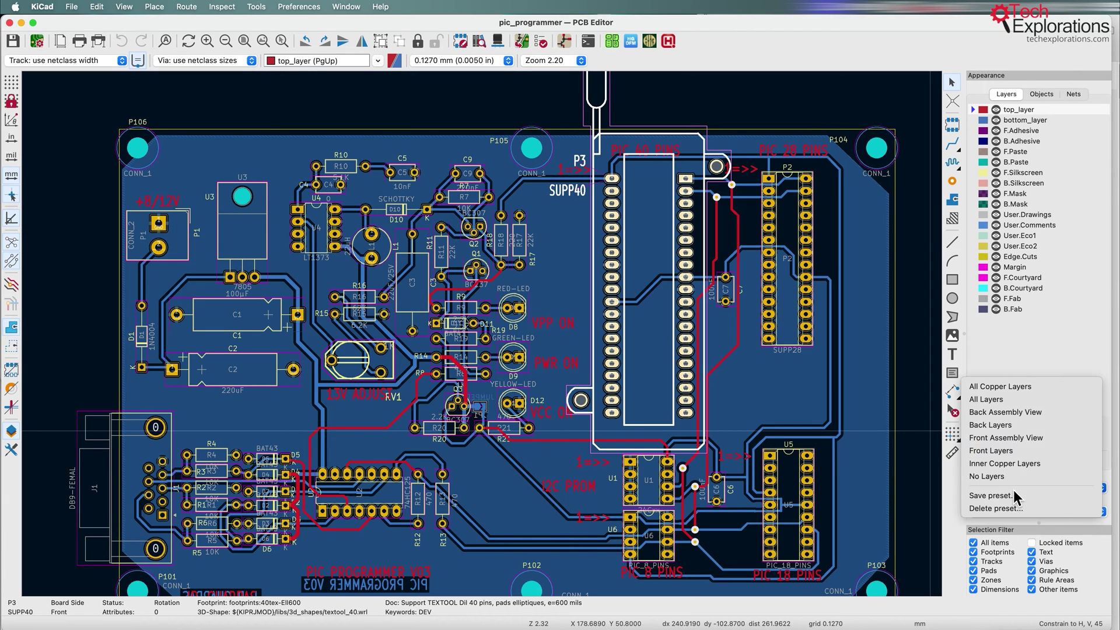
left_click(1001, 444)
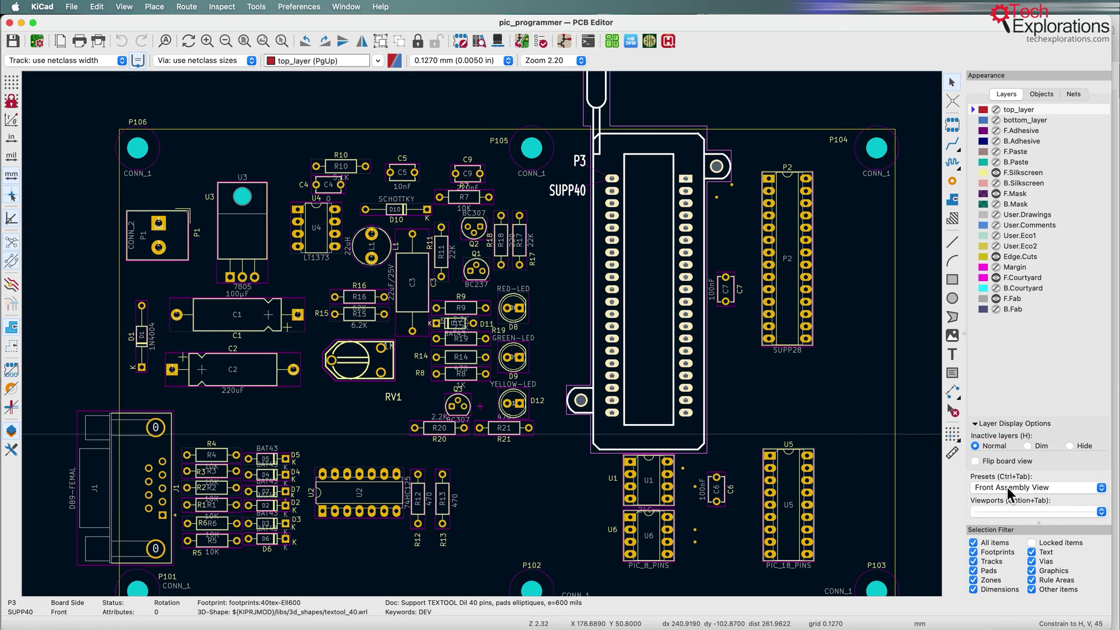
left_click(1012, 488)
left_click(1015, 449)
left_click(1014, 490)
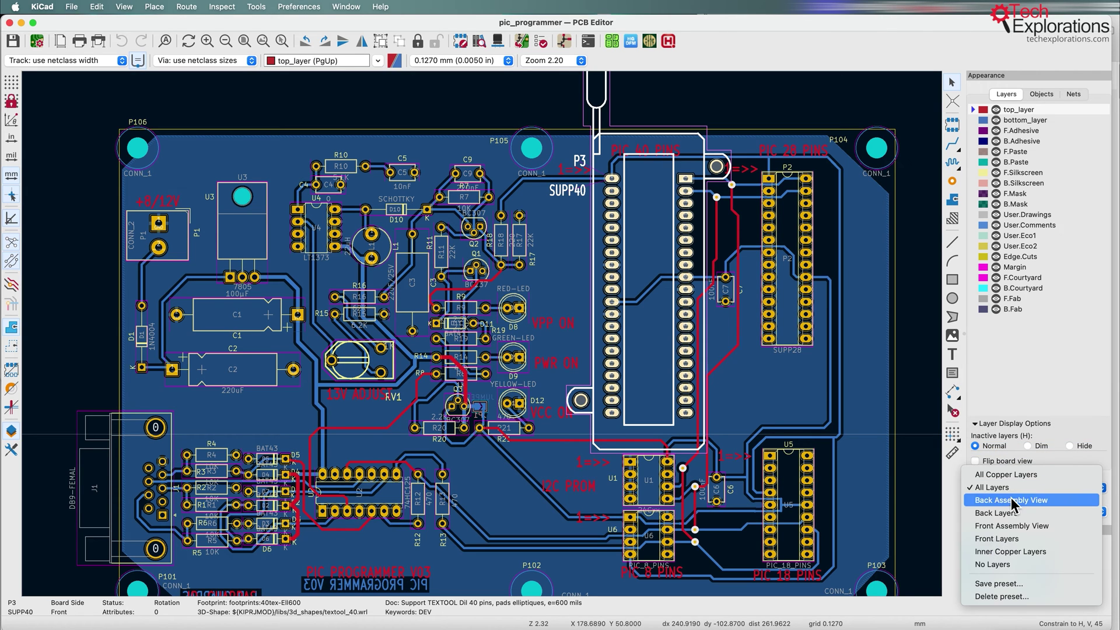
left_click(1022, 552)
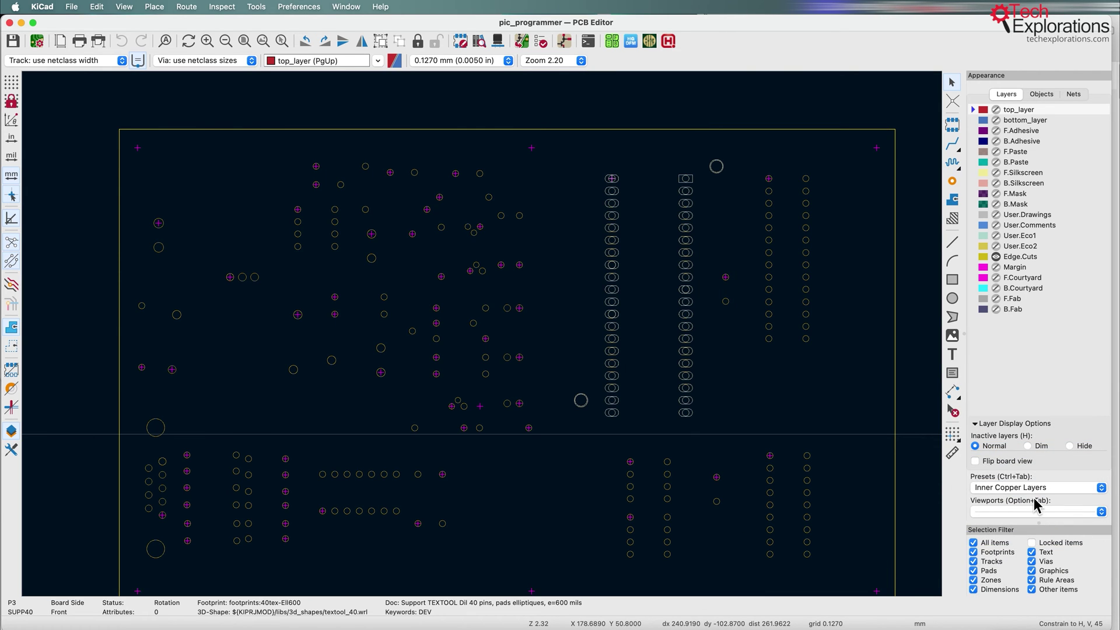
left_click(1034, 490)
left_click(1026, 439)
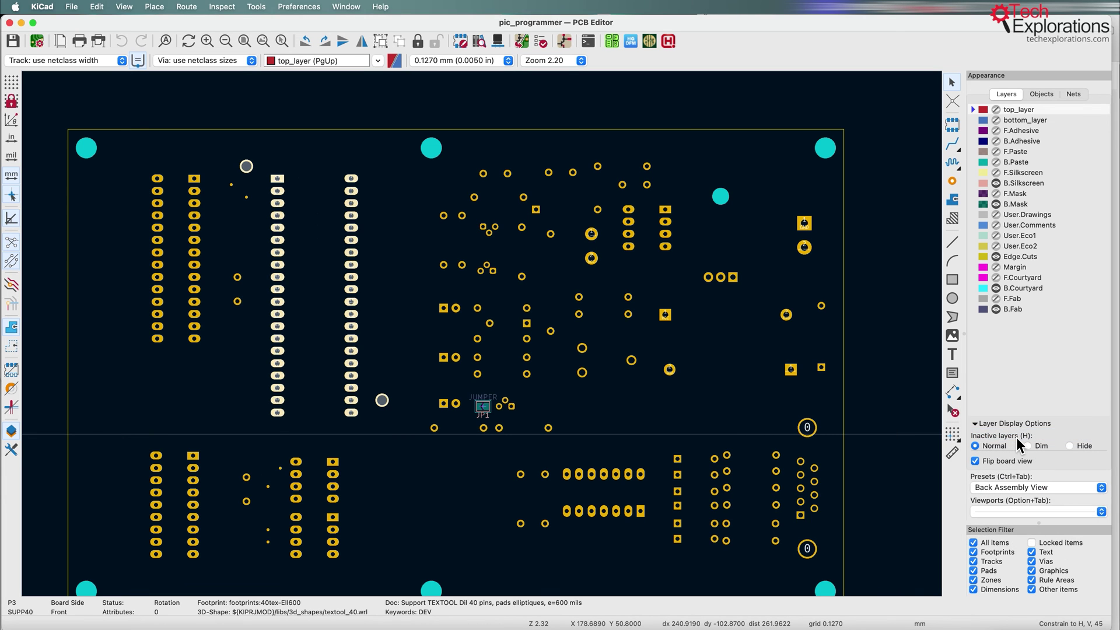
left_click(1014, 491)
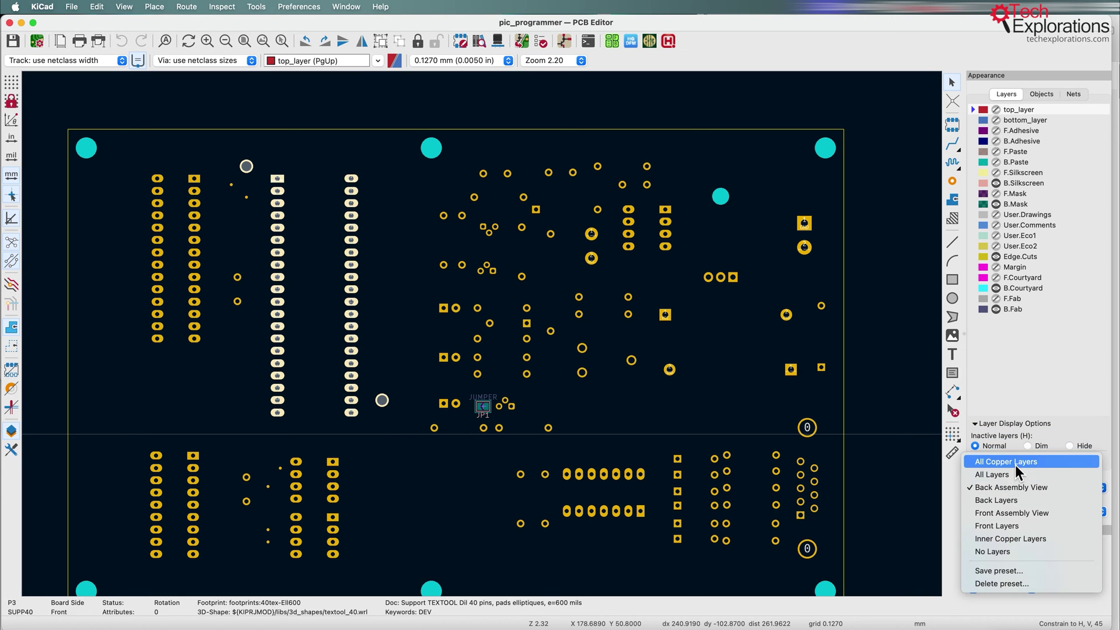
left_click(1015, 461)
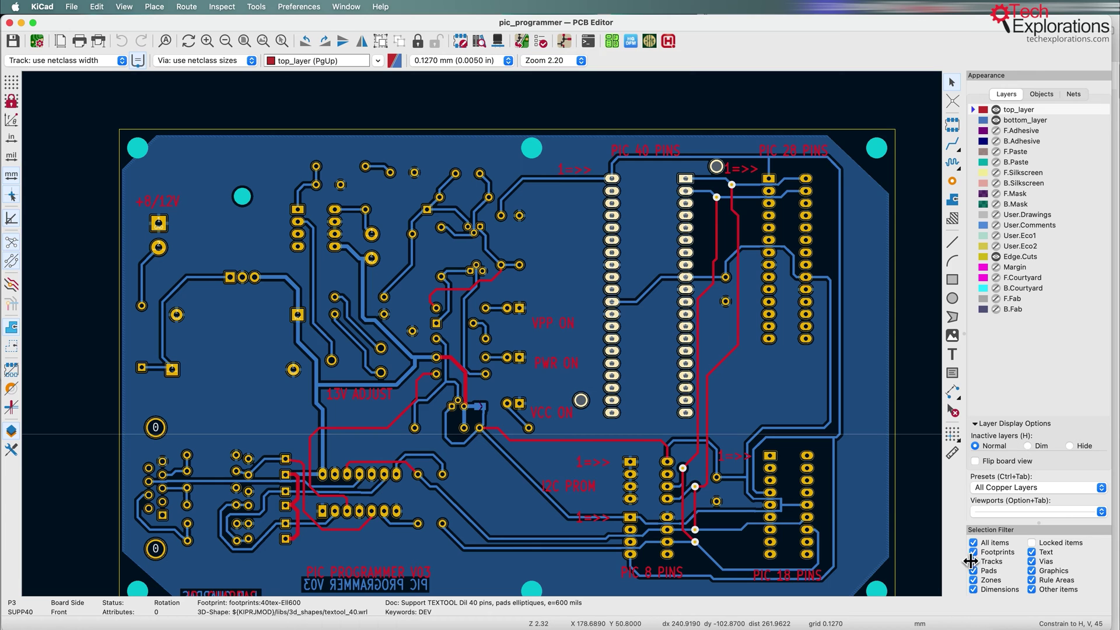
scroll(495, 435, "up", 3)
scroll(484, 335, "down", 4)
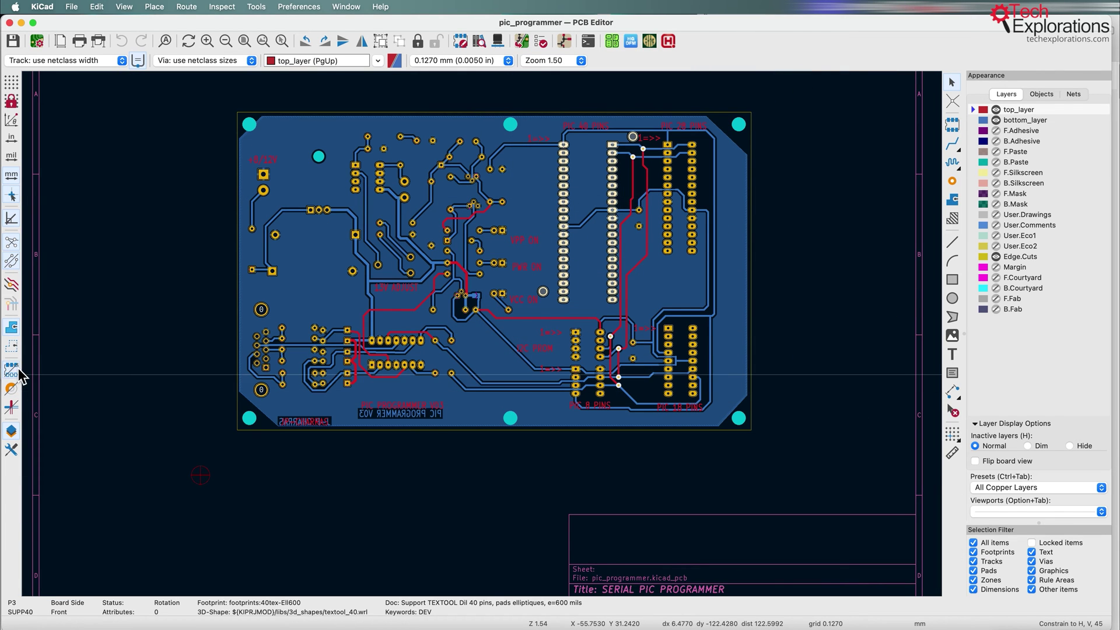
Draw copper zones as outlines only and apply the All Layers preset.
left_click(12, 347)
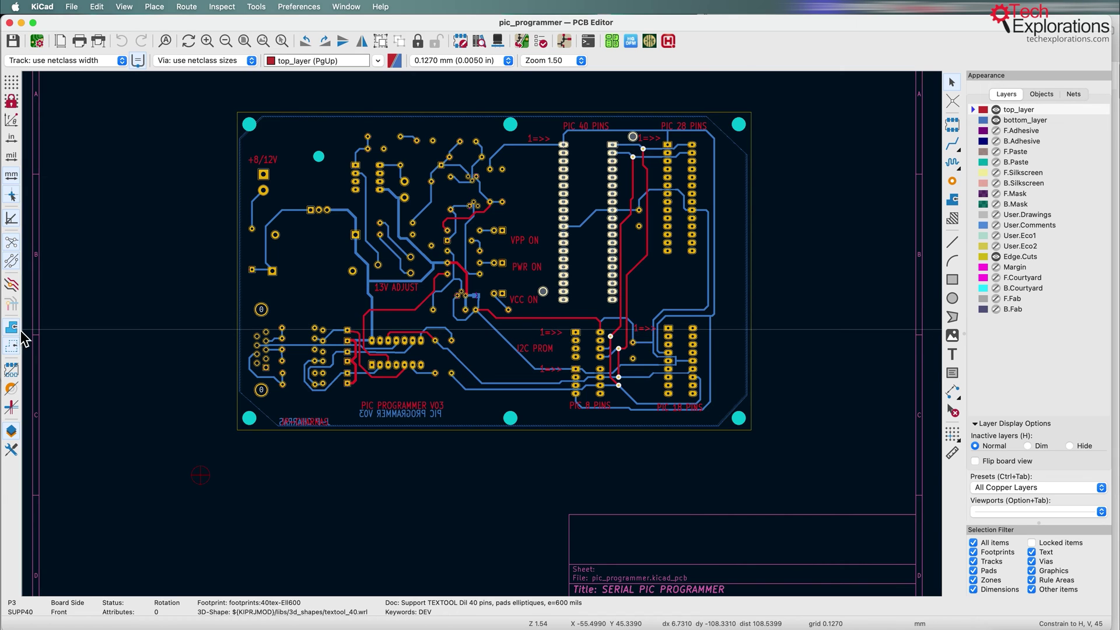
scroll(372, 258, "up", 1)
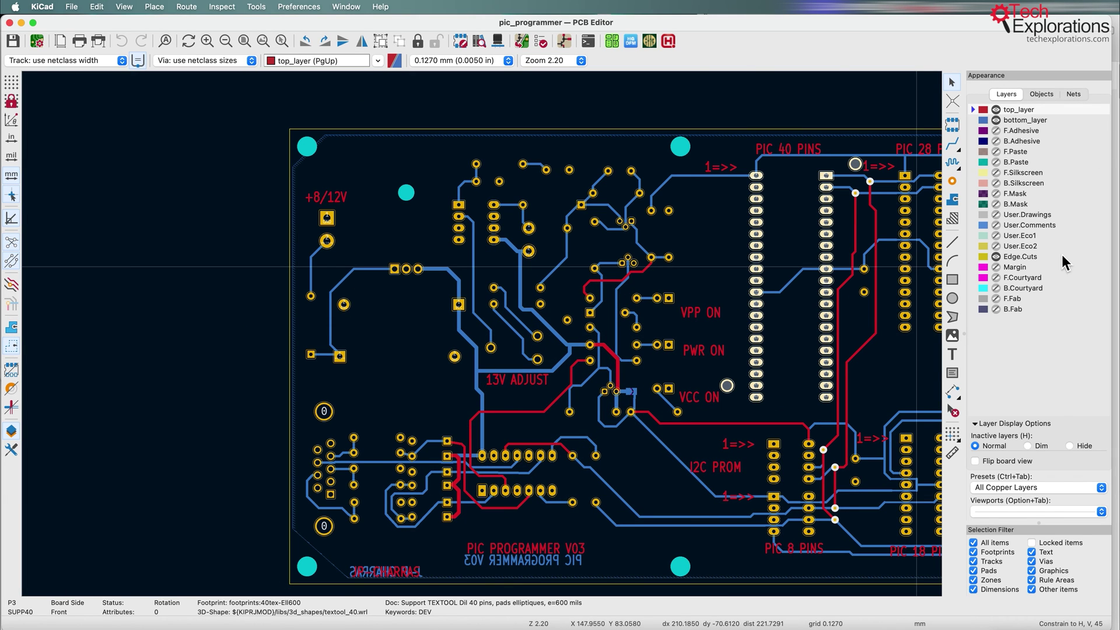
left_click(1031, 486)
left_click(1030, 499)
scroll(822, 432, "down", 2)
scroll(822, 433, "right", 3)
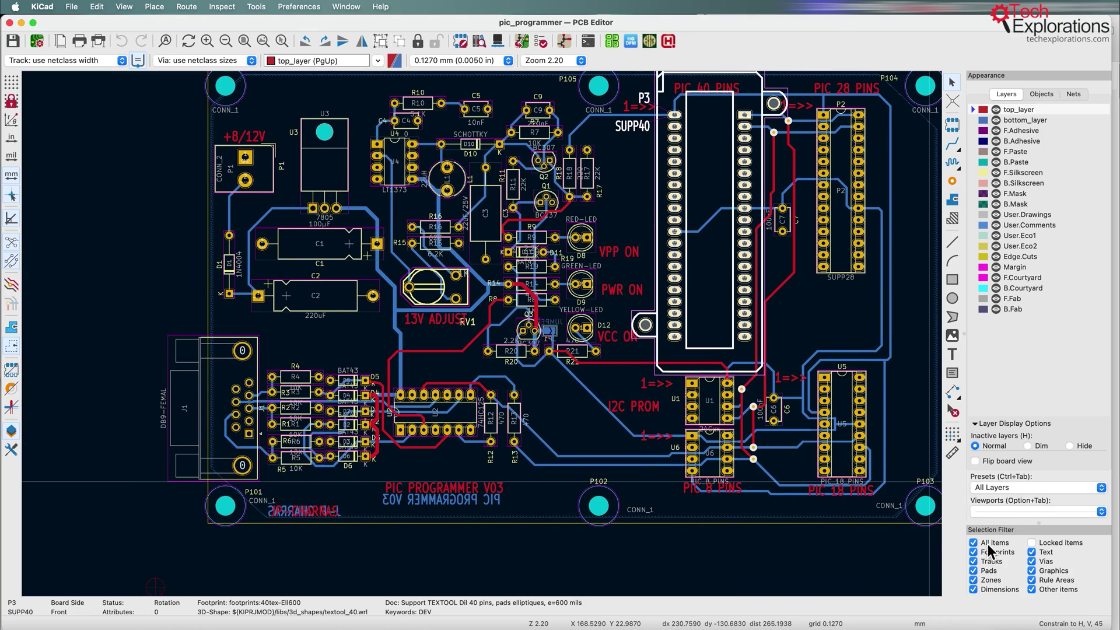
Select R14 and restrict the selection filter so only tracks can be picked.
scroll(487, 345, "up", 4)
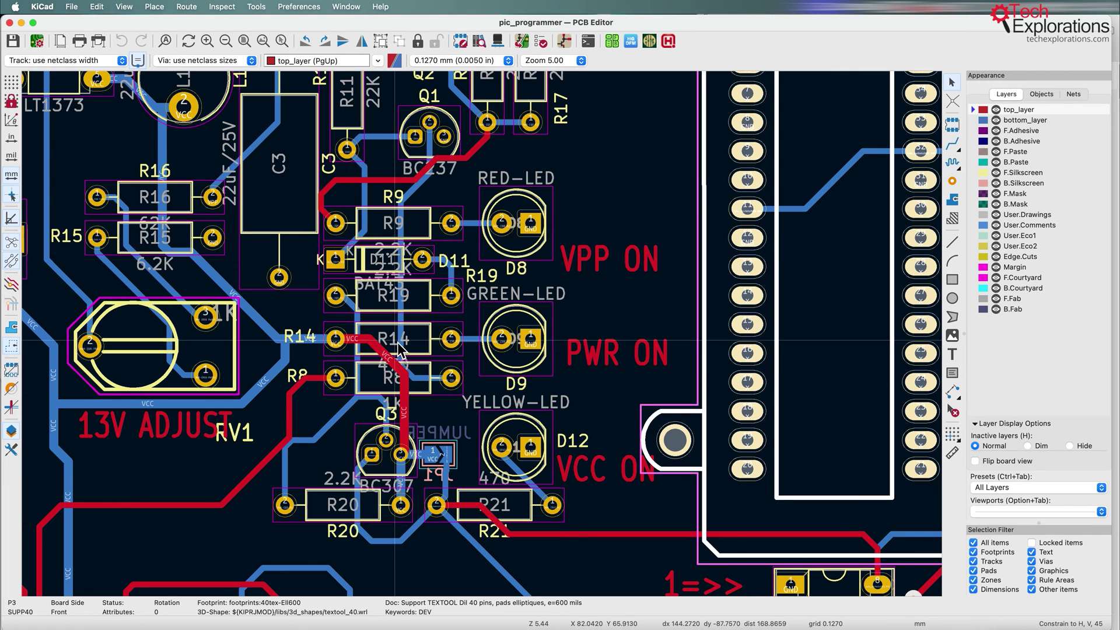
left_click(415, 338)
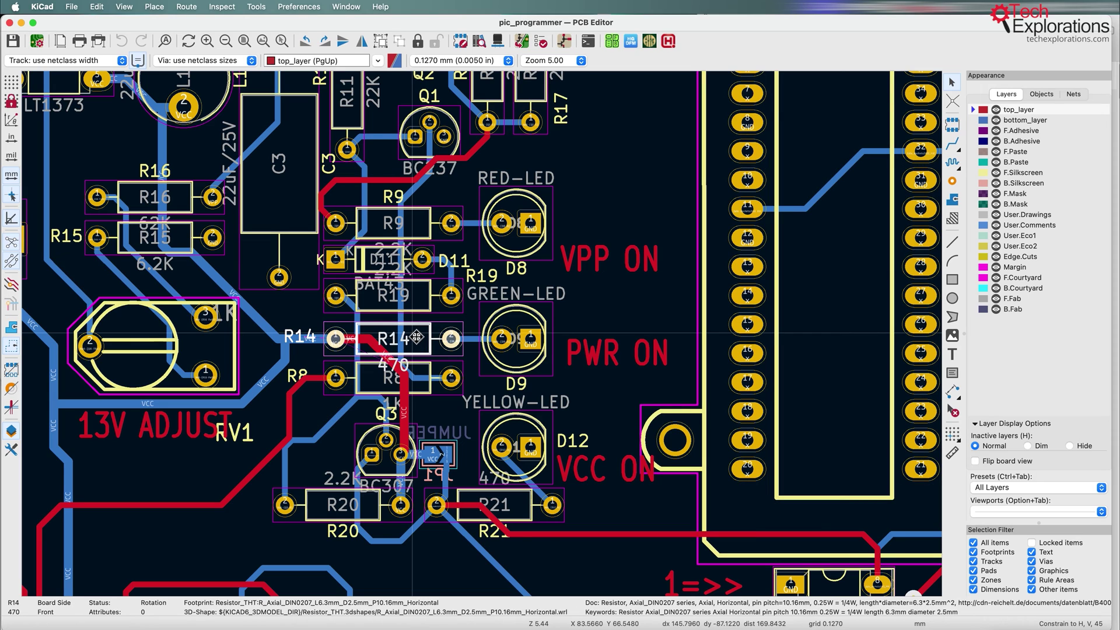
left_click(978, 544)
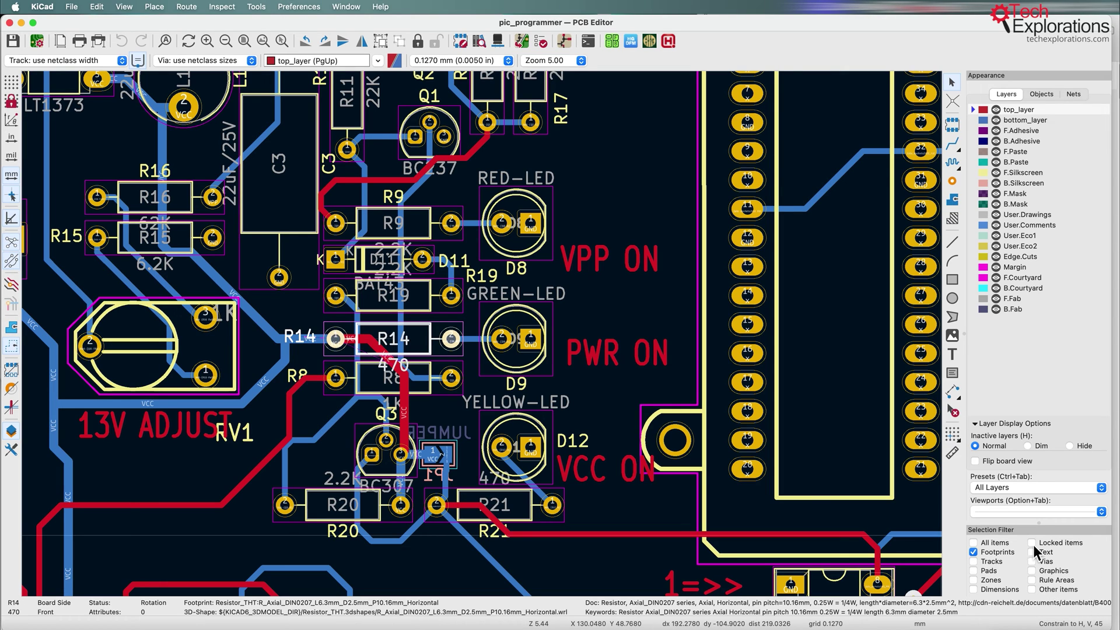
Move resistor R19 to a new position and clear the selection.
left_click(419, 298)
key("m")
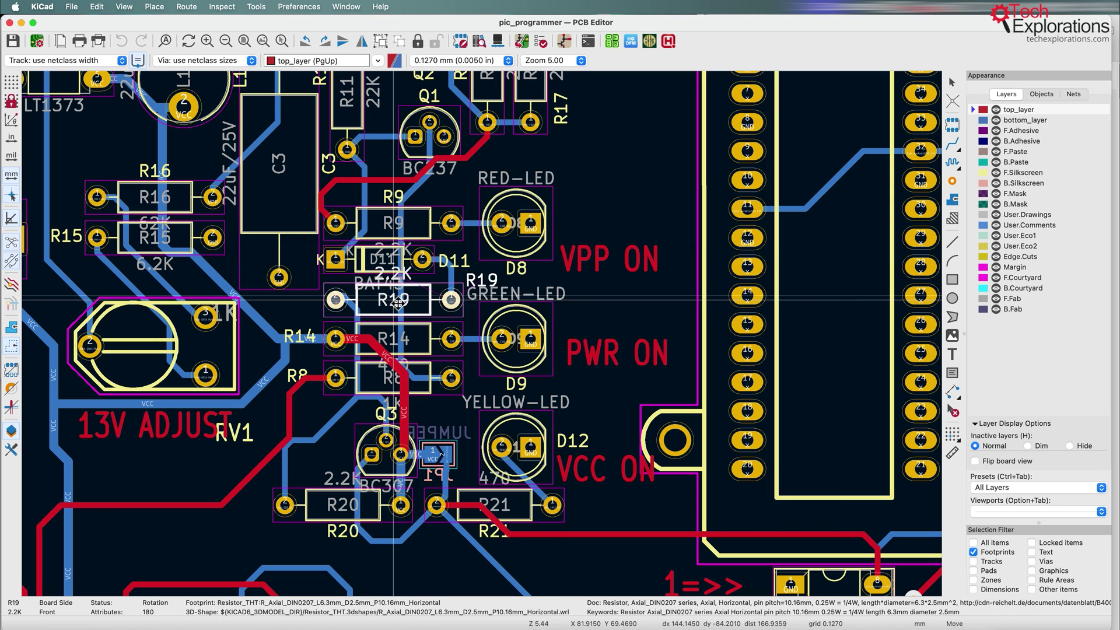
left_click(405, 309)
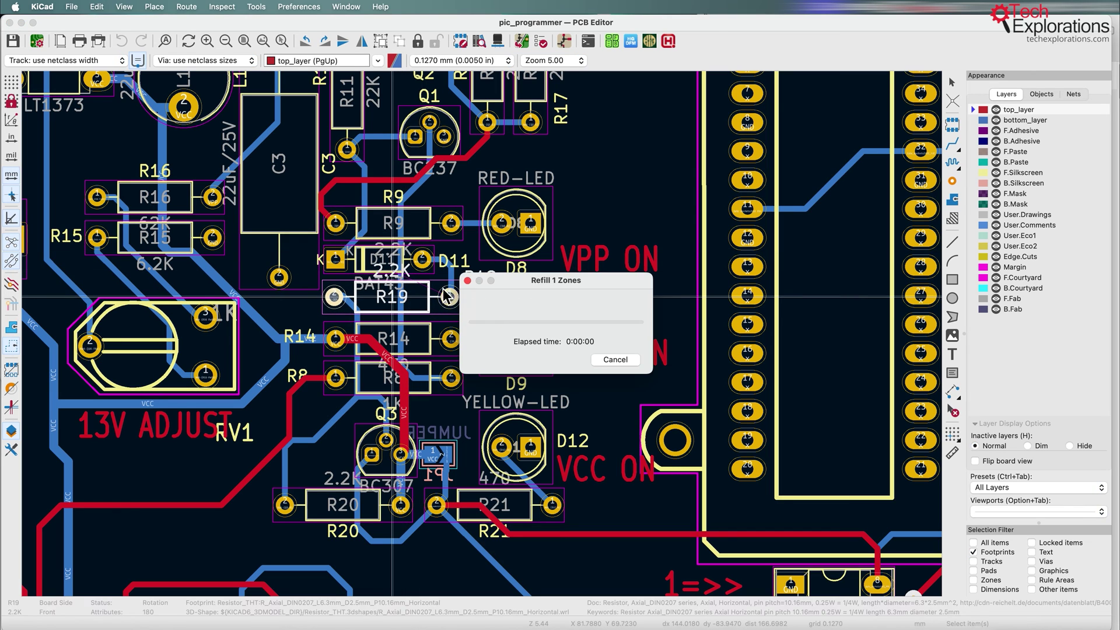
left_click(266, 326)
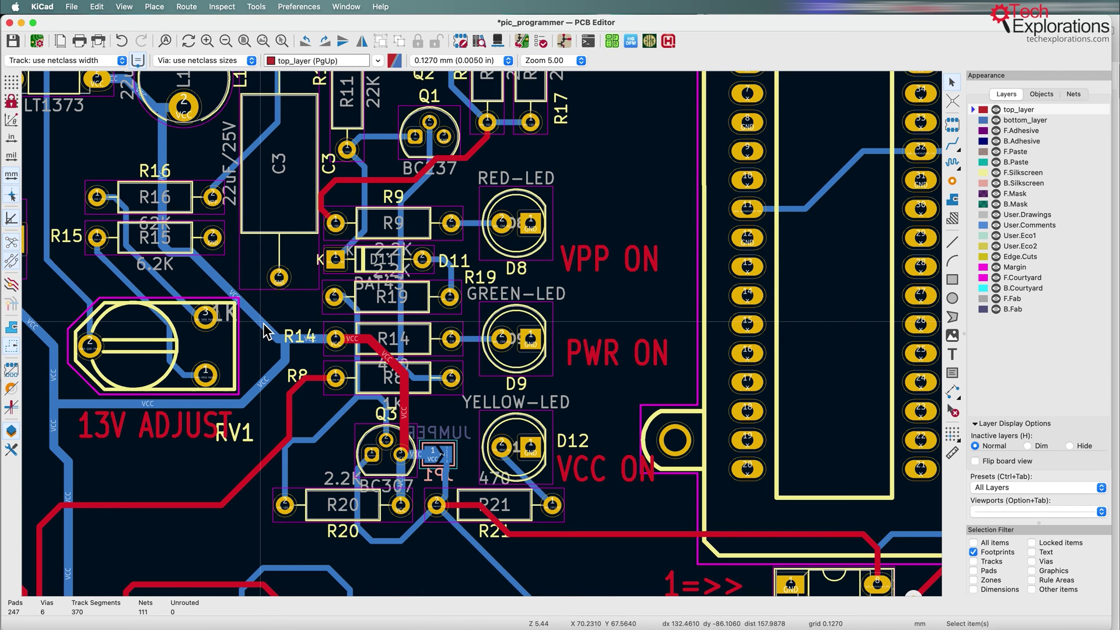
left_click(266, 325)
left_click(270, 329)
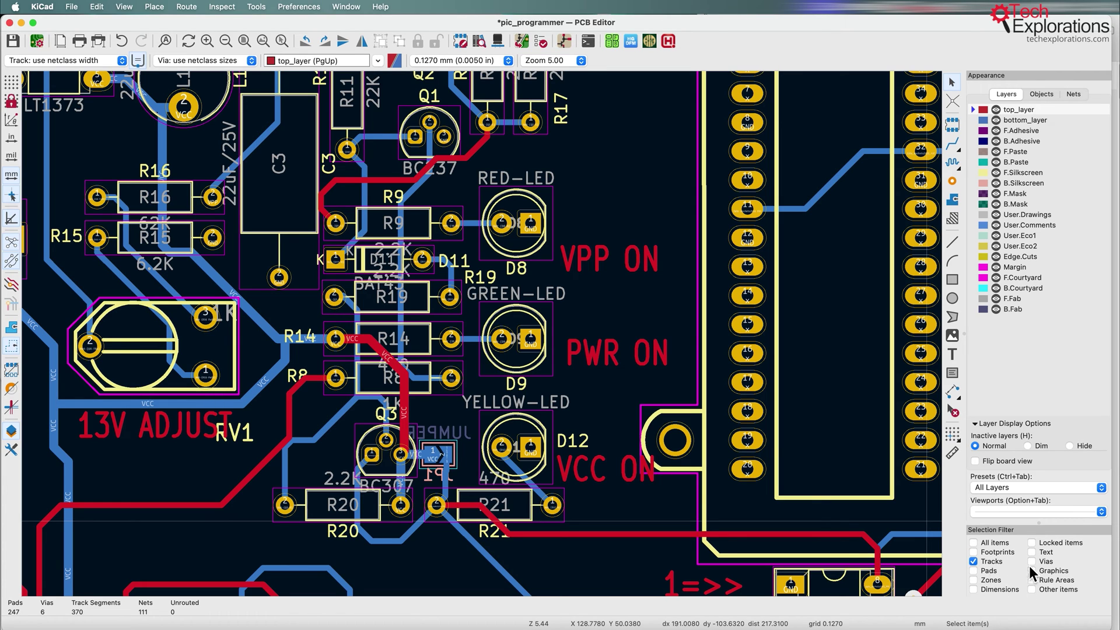
Highlight the whole VCC net from a track near R14, then refill zones with B.
left_click(263, 324)
key("`")
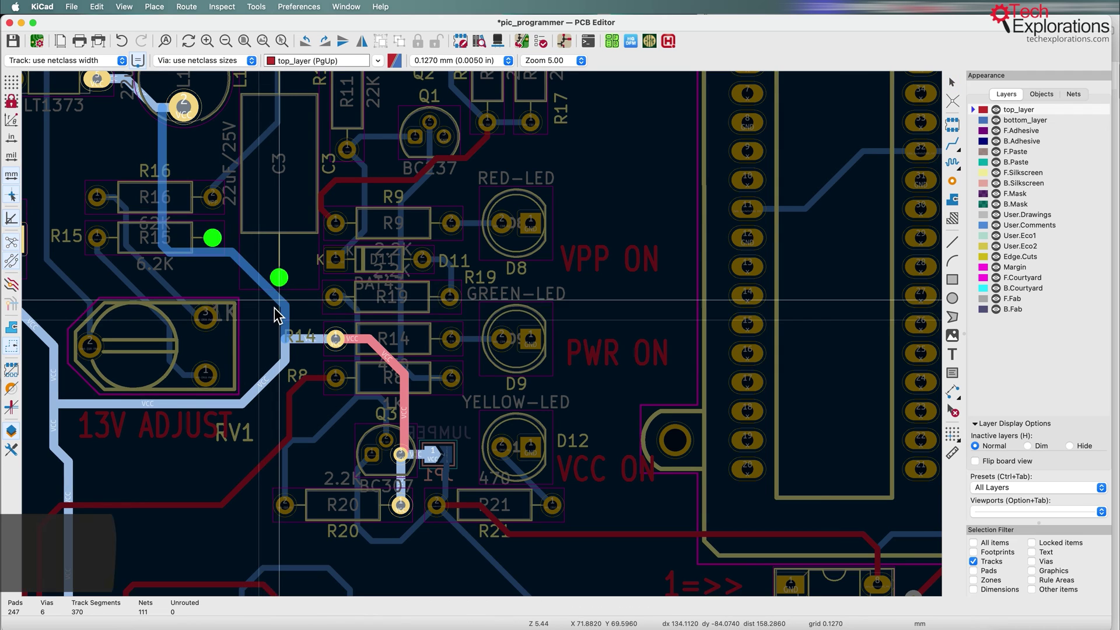
key("b")
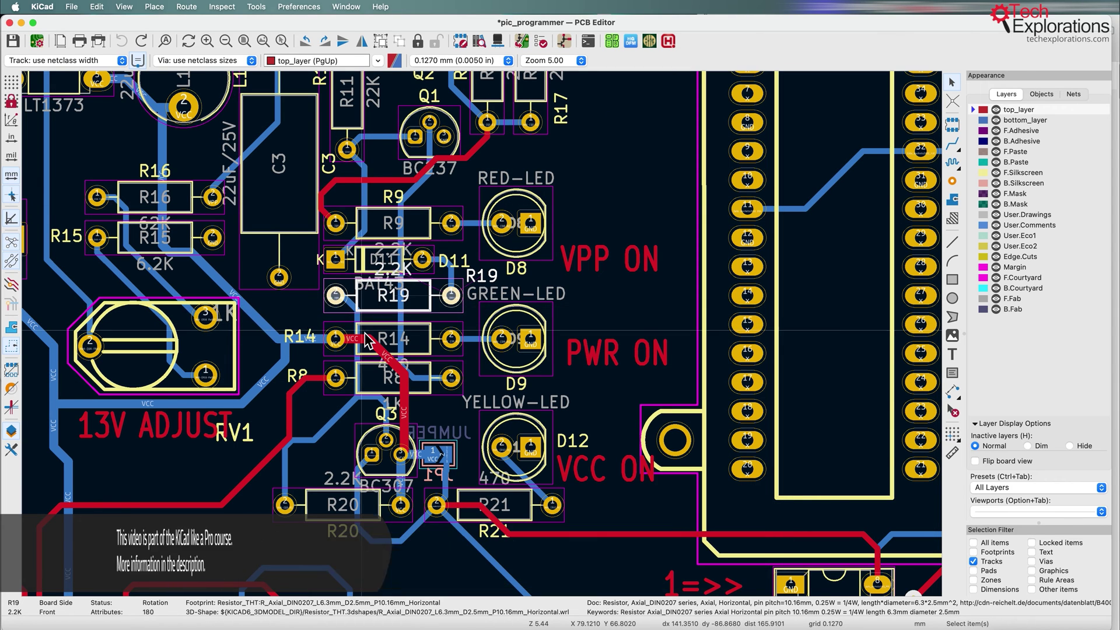
Set the diagonal VCC track beside RV1 to a 1.8 mm width.
scroll(313, 314, "left", 6)
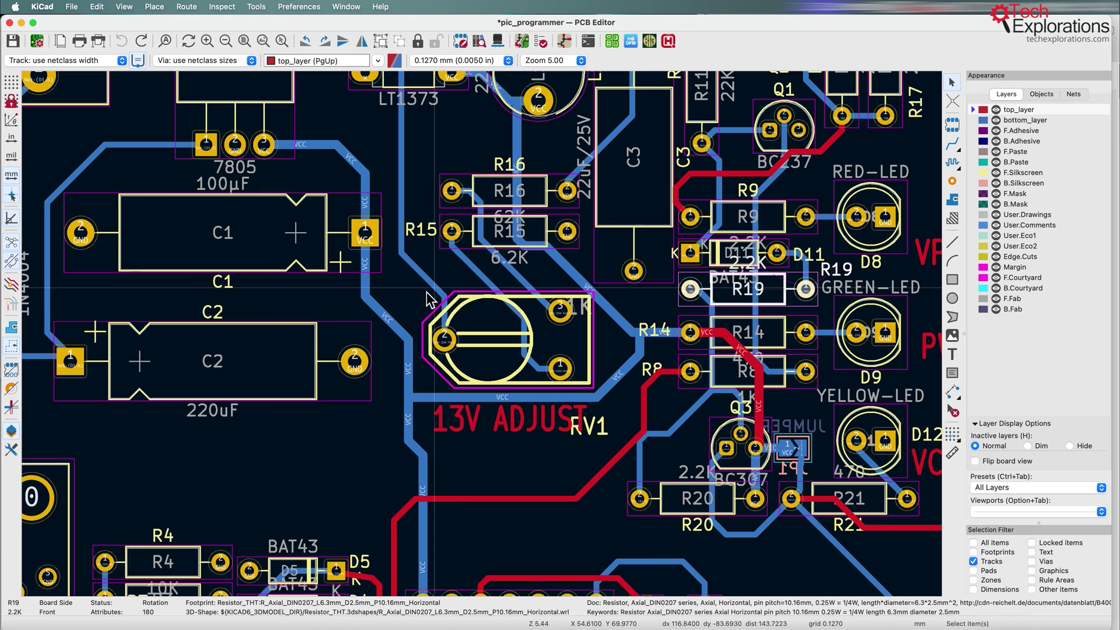
double_click(382, 315)
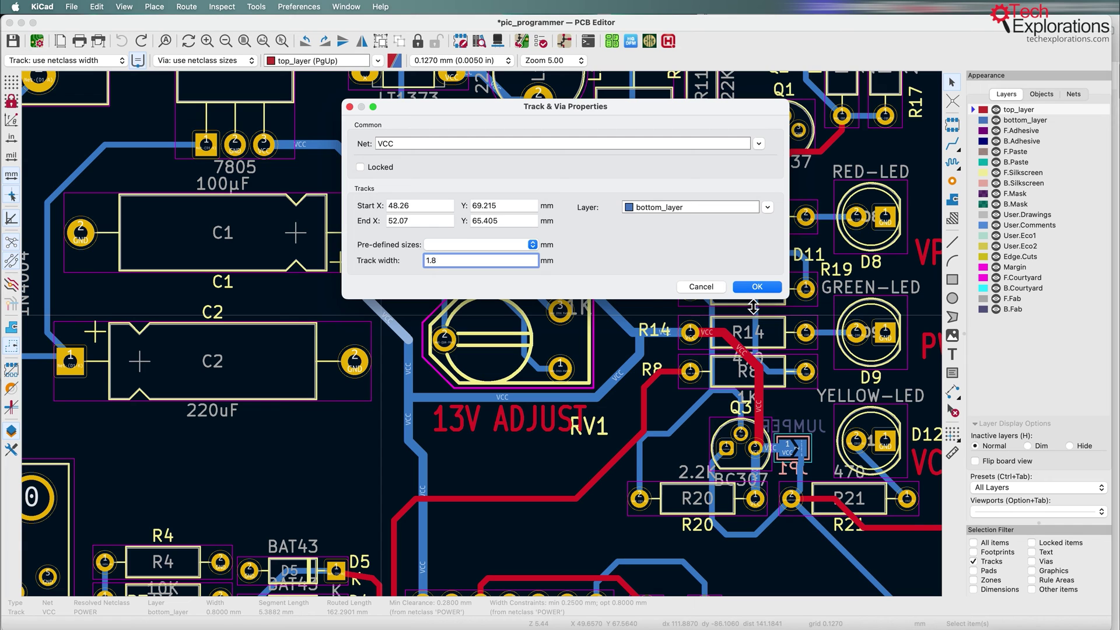
left_click(771, 288)
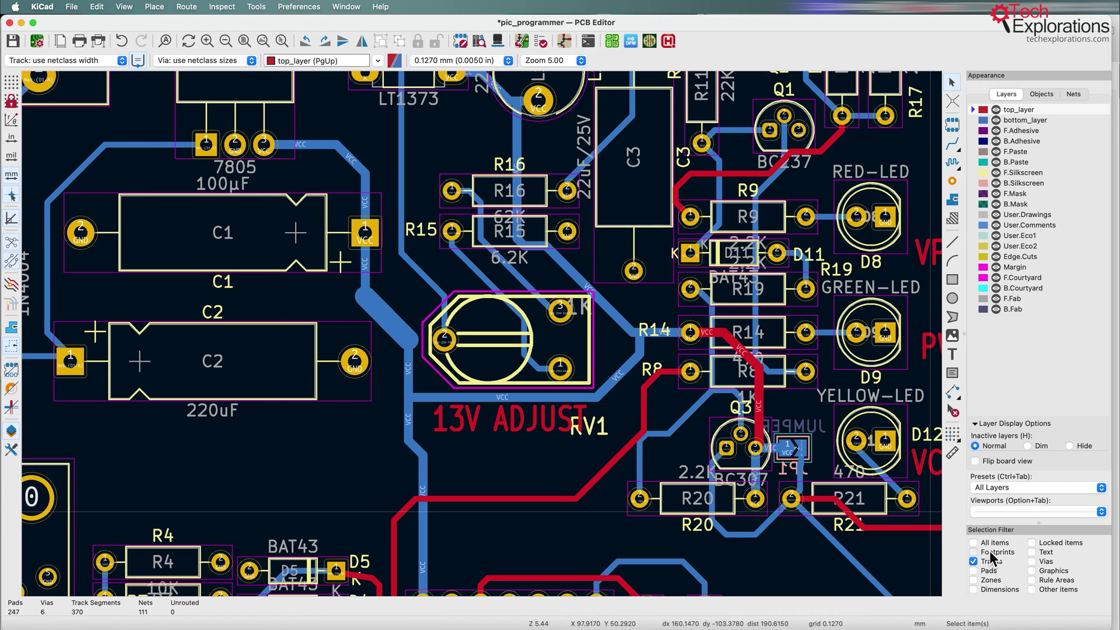
Move the RV1 13V ADJUST trimmer beside R15 and R14, then reselect the VCC track.
left_click(583, 367)
key("m")
left_click(572, 378)
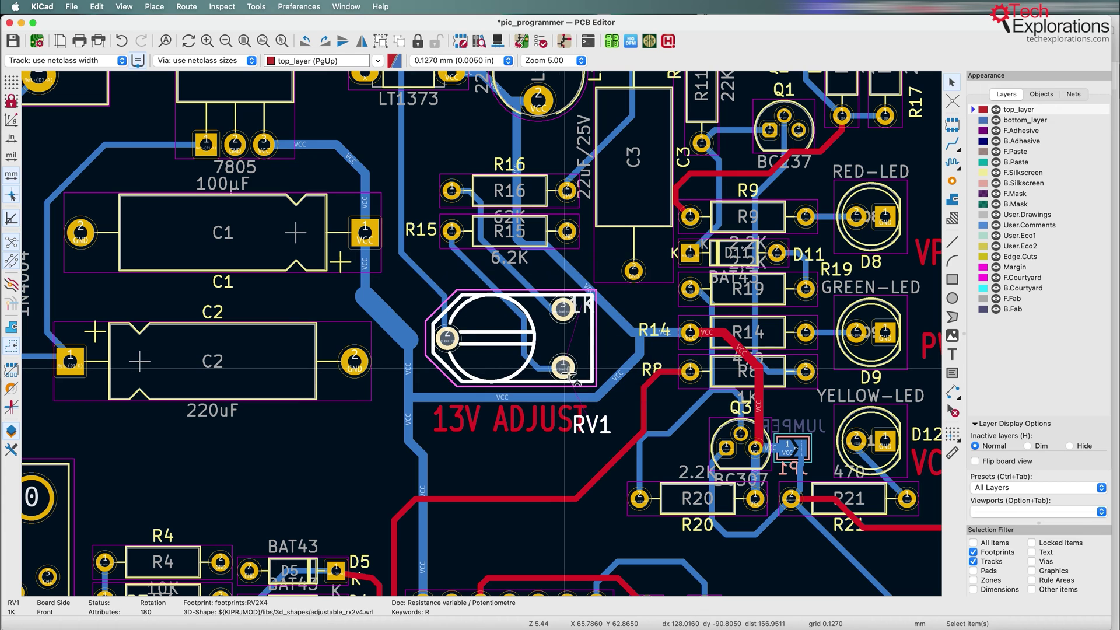
mouse_move(569, 377)
left_mouse_down()
mouse_move(541, 388)
mouse_move(584, 429)
mouse_move(533, 347)
mouse_move(539, 367)
mouse_move(592, 363)
mouse_move(548, 357)
mouse_move(565, 345)
mouse_move(557, 285)
mouse_move(565, 352)
mouse_move(598, 354)
mouse_move(540, 373)
mouse_move(571, 362)
left_mouse_up()
left_click(571, 362)
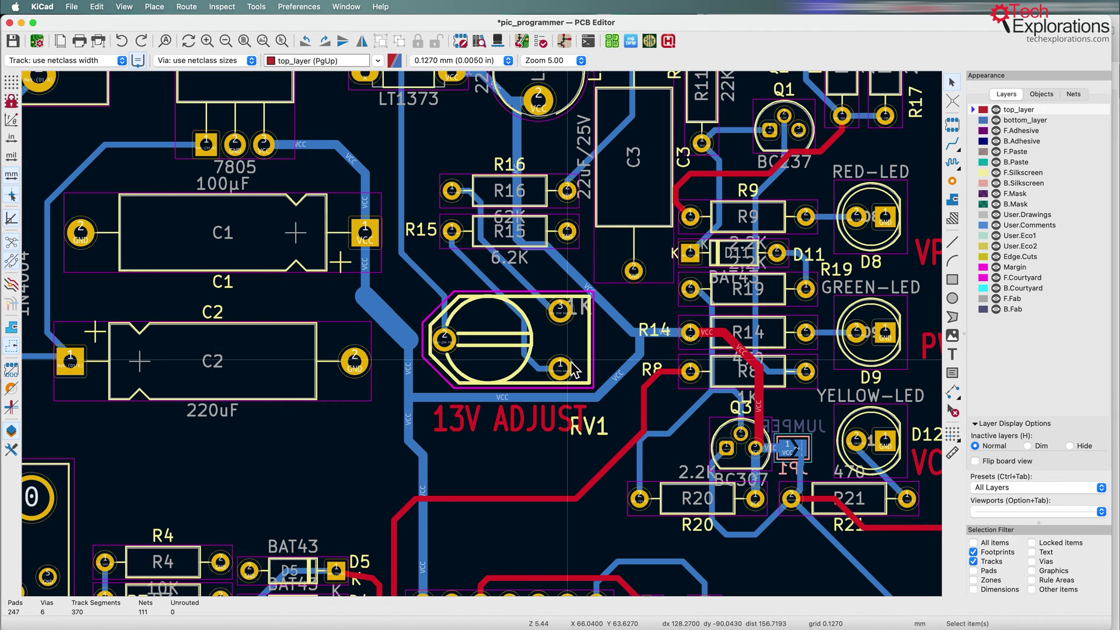
left_click(415, 331)
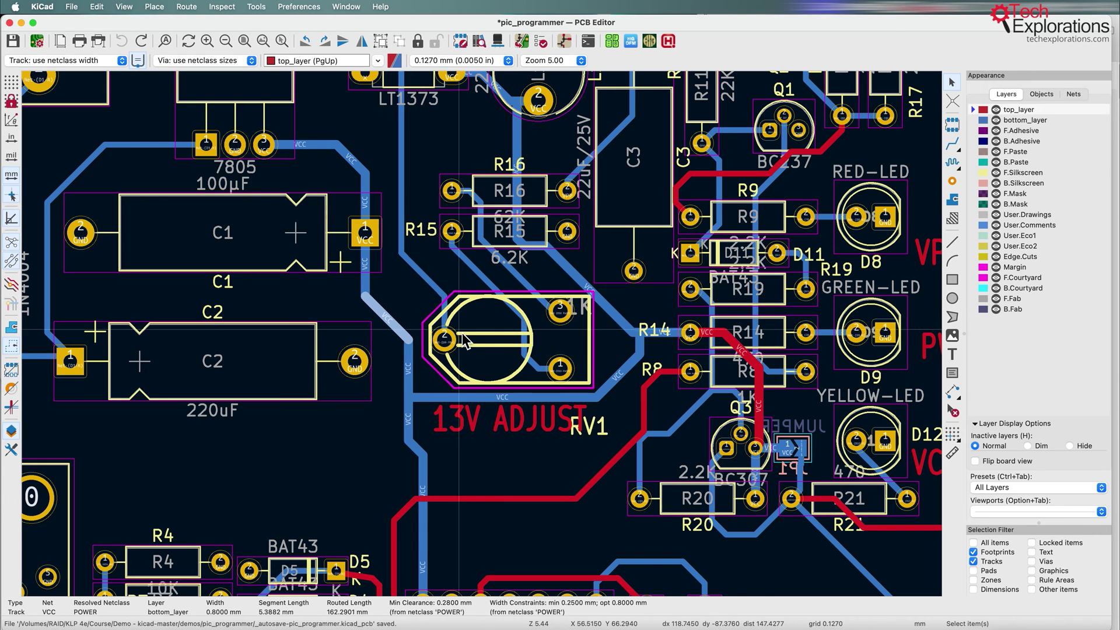
scroll(541, 368, "down", 3)
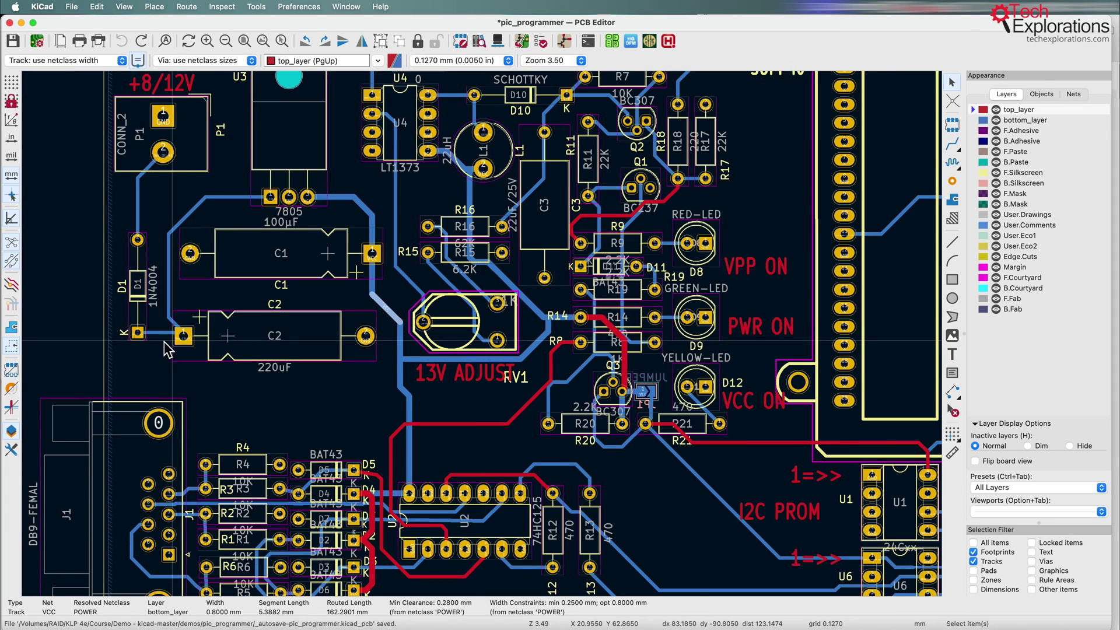
left_click(166, 413)
double_click(167, 413)
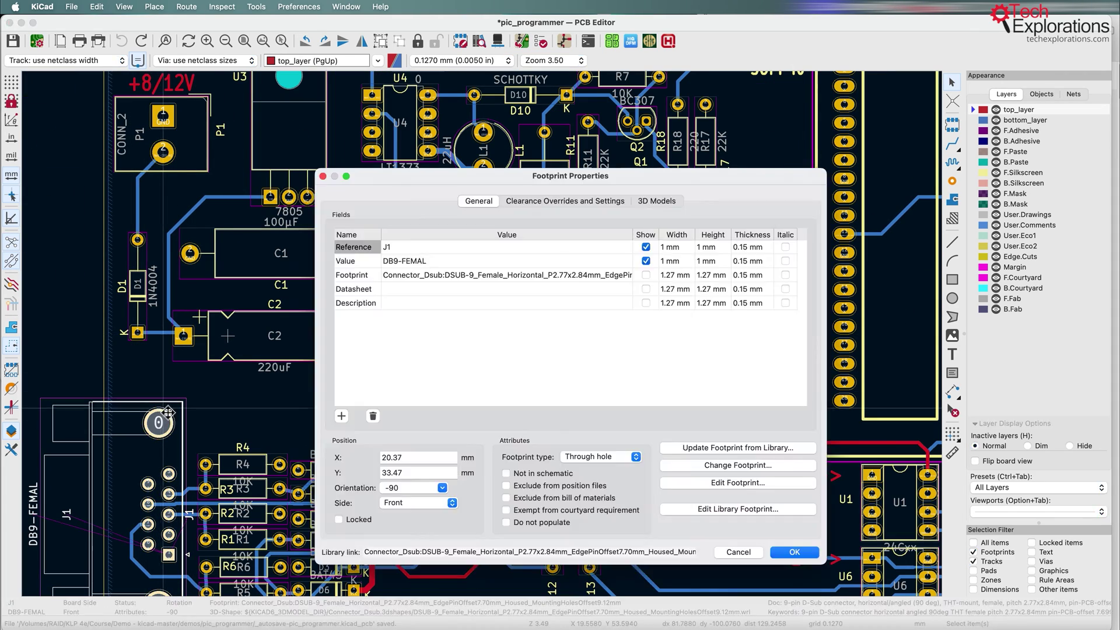
left_click(749, 553)
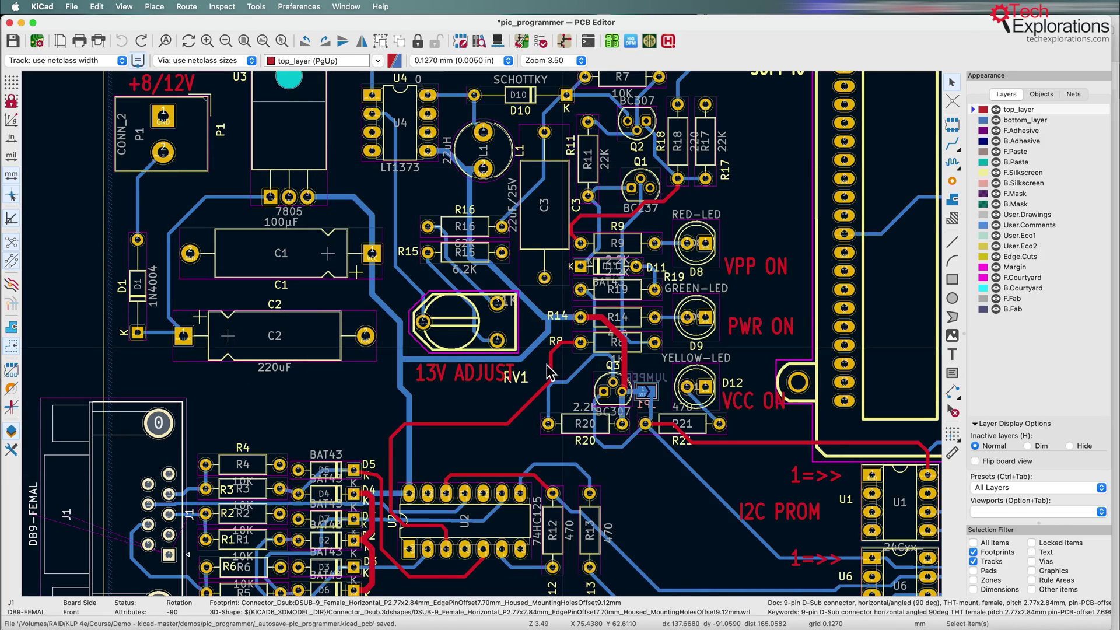
scroll(729, 292, "up", 3)
scroll(641, 204, "right", 5)
double_click(425, 113)
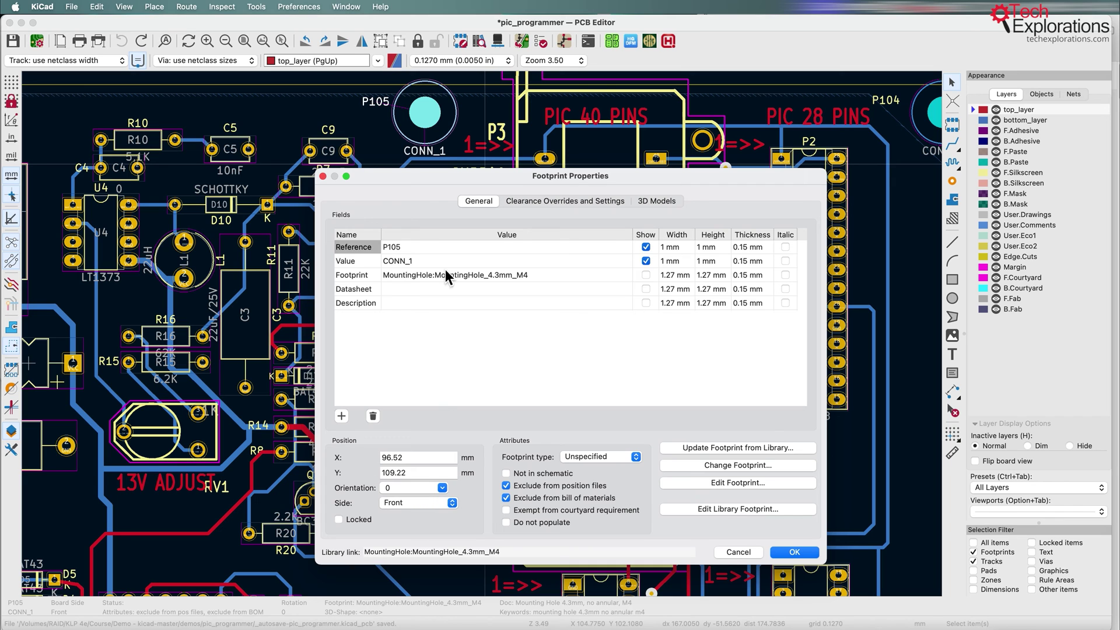
left_click(582, 205)
left_click(671, 201)
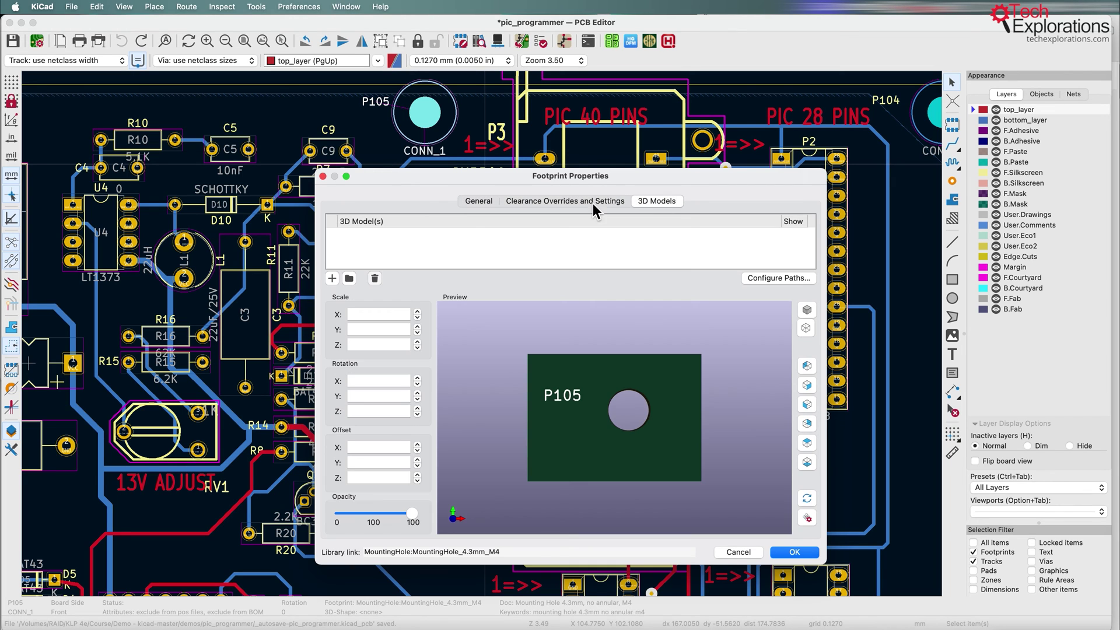
left_click(474, 200)
left_click(733, 555)
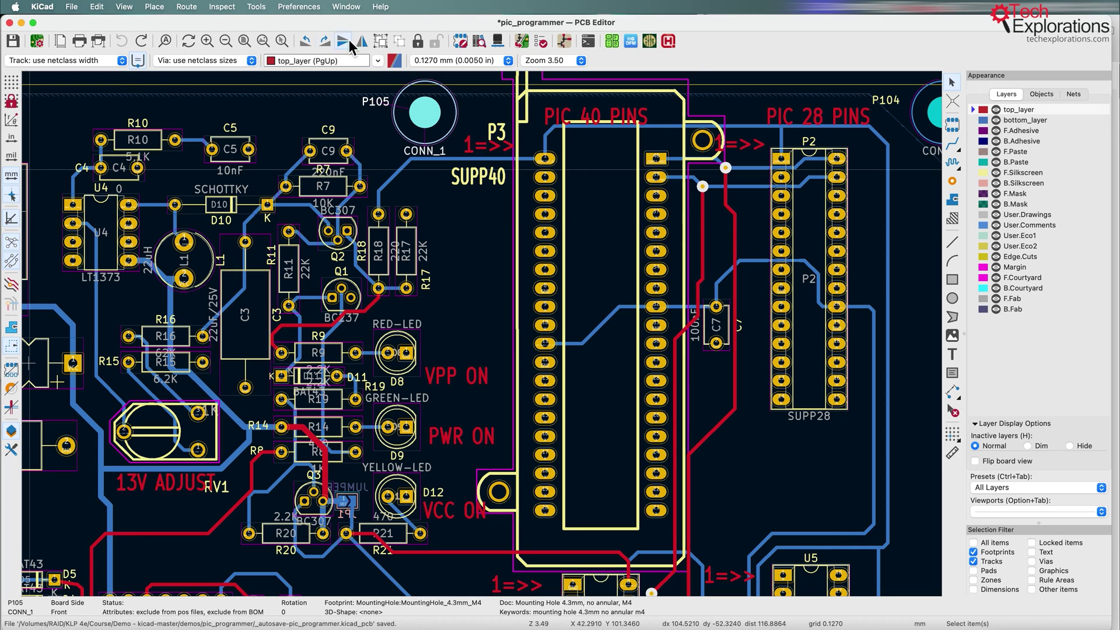
scroll(485, 334, "up", 1)
scroll(484, 335, "down", 6)
scroll(484, 335, "up", 3)
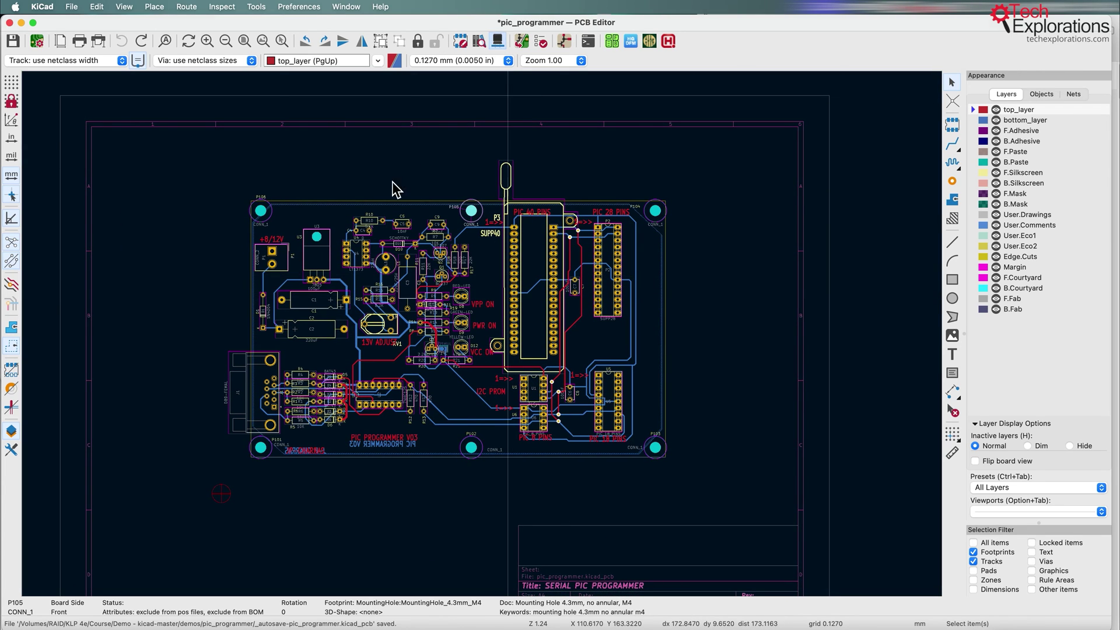
View the populated board in 3D at a low oblique angle, then close it and narrow the PCB Editor.
left_click(496, 47)
left_click_drag(867, 96, 668, 70)
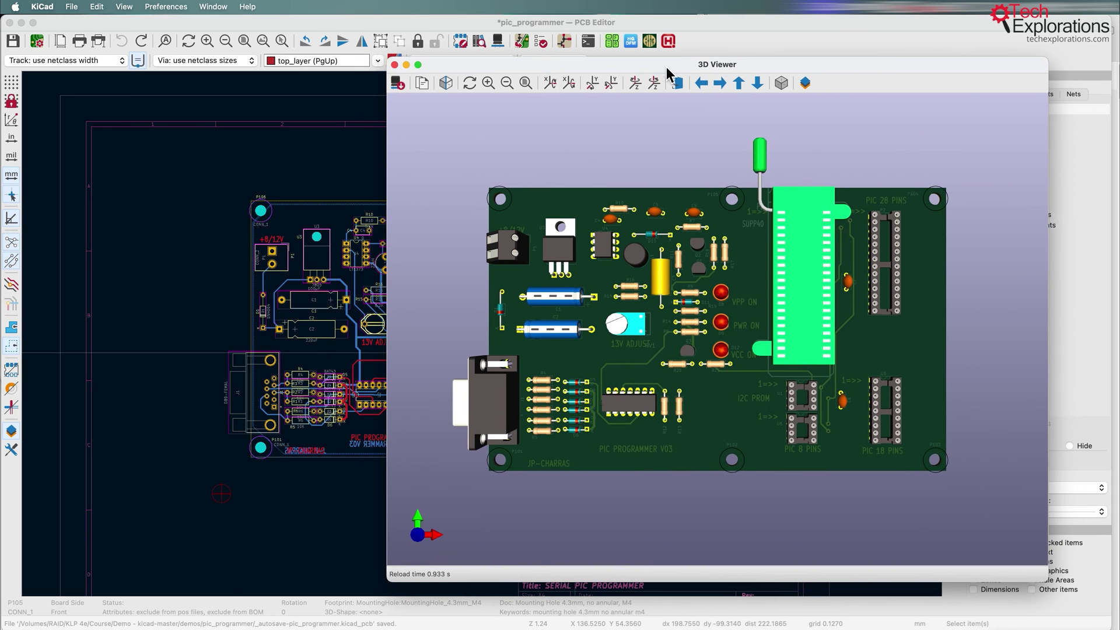
left_click_drag(722, 385, 653, 301)
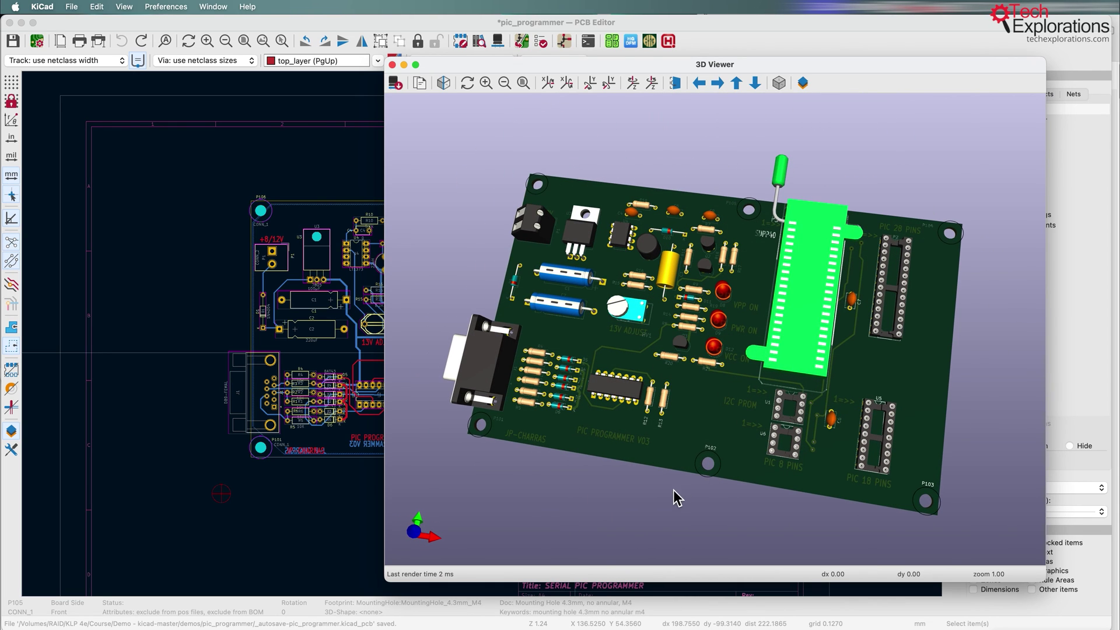
left_click_drag(726, 383, 729, 333)
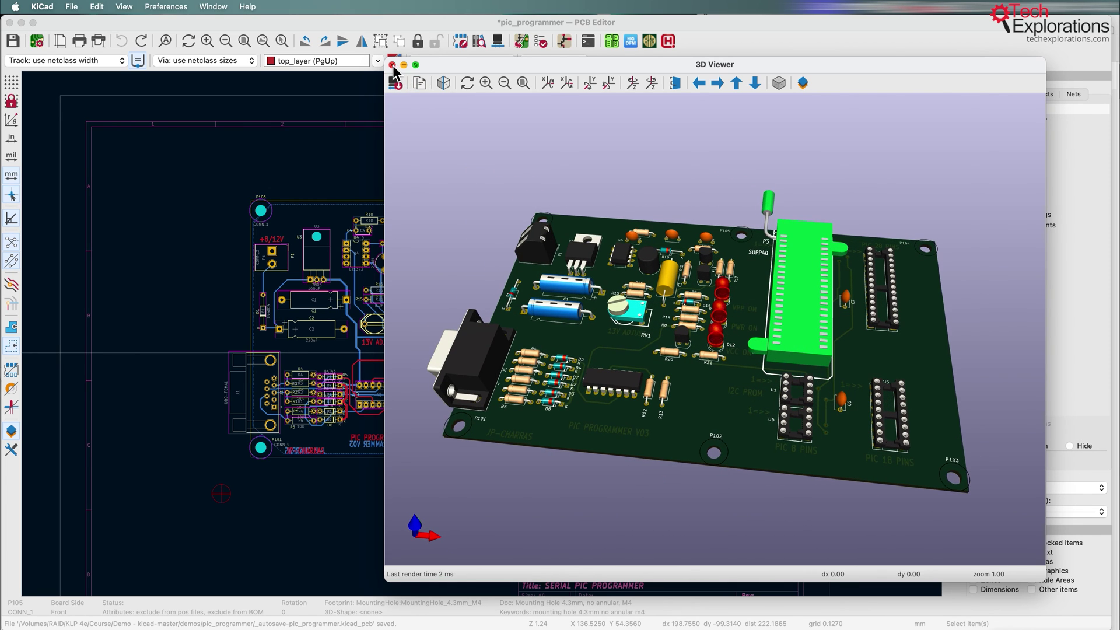
left_click(393, 65)
left_click_drag(1113, 25, 660, 33)
Hide the appearance panel and tile the Schematic and PCB Editor windows side by side.
left_click(12, 448)
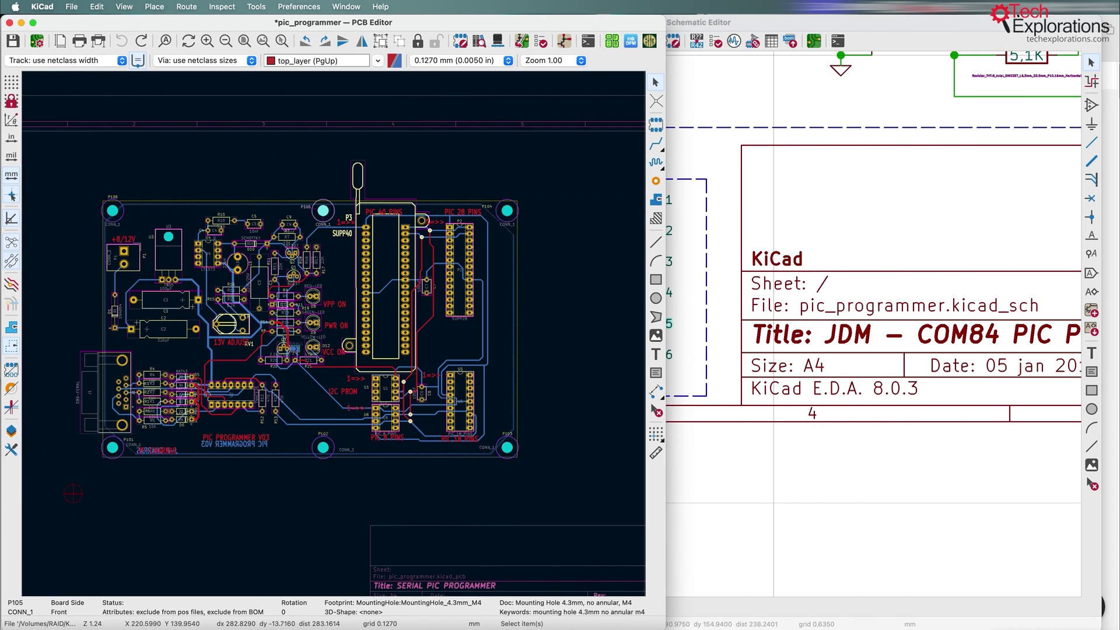
left_click(807, 23)
left_click_drag(808, 23, 863, 23)
left_click_drag(174, 143, 593, 141)
left_click(526, 157)
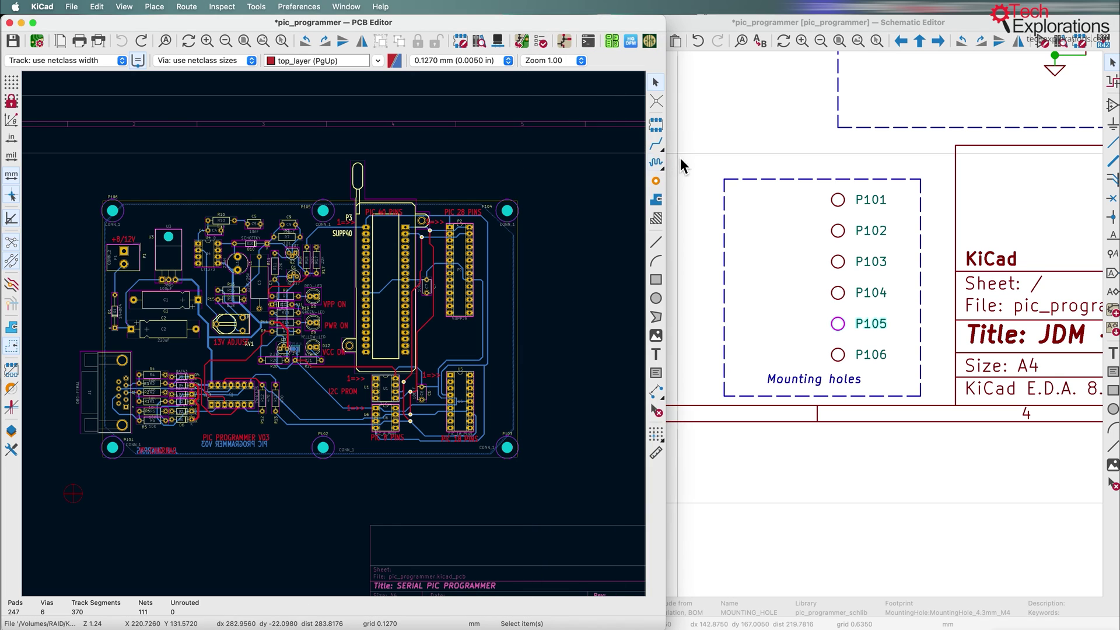
left_click_drag(666, 159, 622, 163)
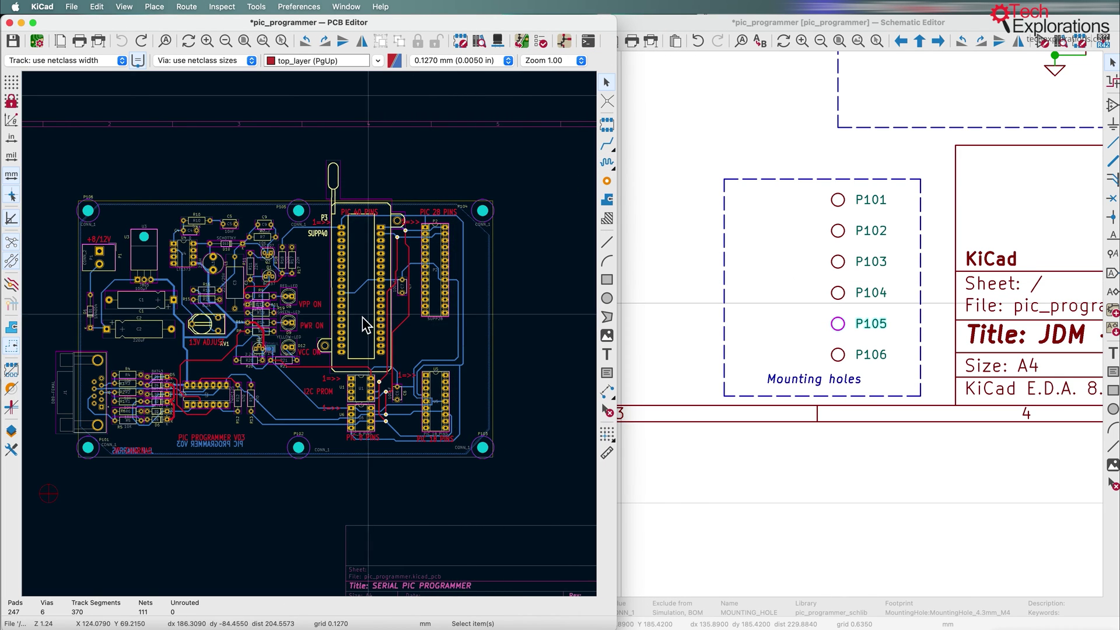
Select C1, U4 and R16 on the board to cross-probe each in the schematic.
left_click(157, 306)
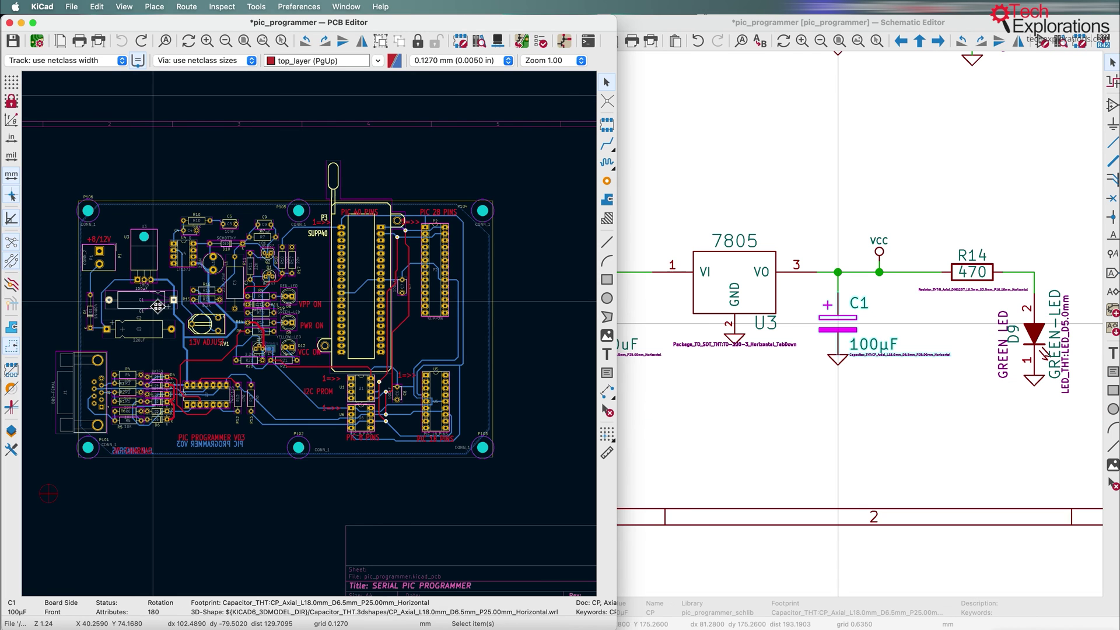
scroll(158, 306, "up", 5)
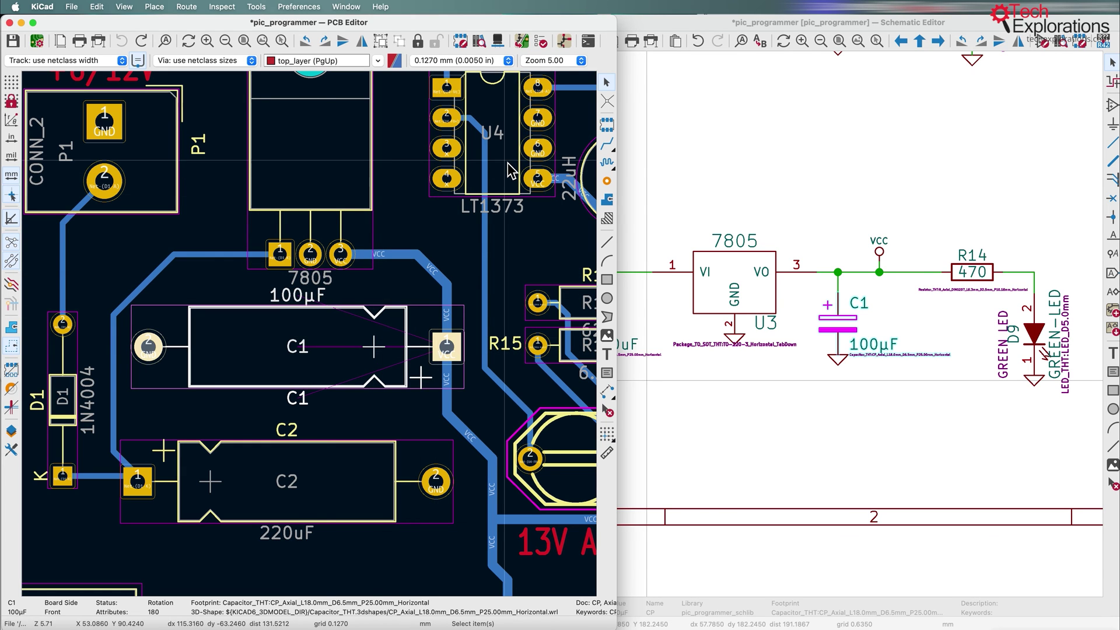
left_click(509, 166)
scroll(339, 306, "right", 5)
left_click(338, 302)
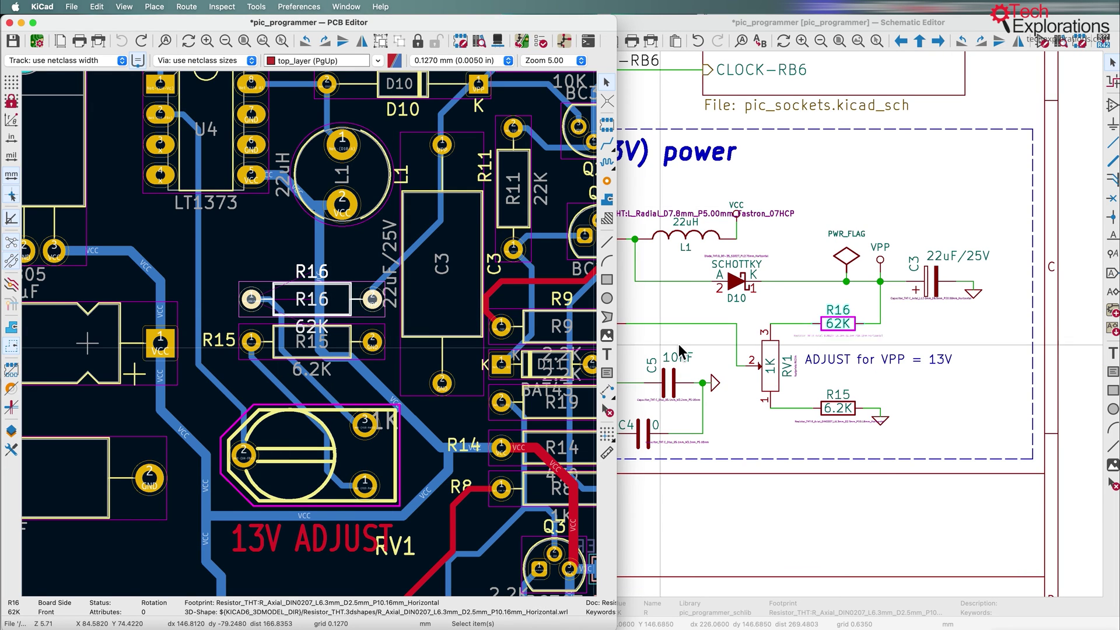
Select L1, D10 and C5 in the schematic to locate each on the board.
left_click(686, 238)
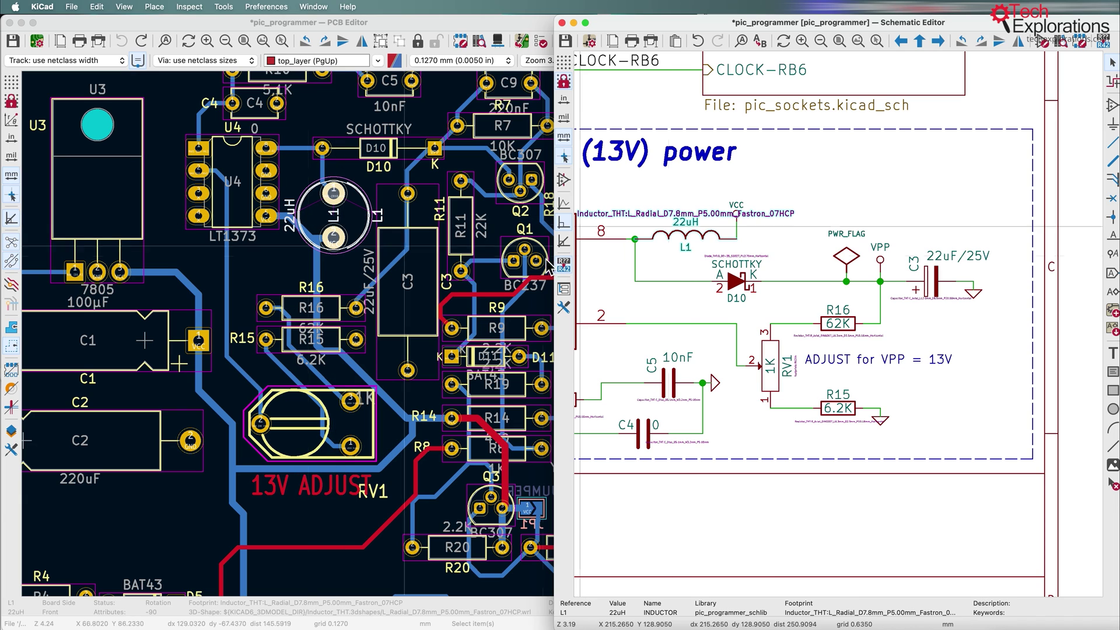
left_click(735, 283)
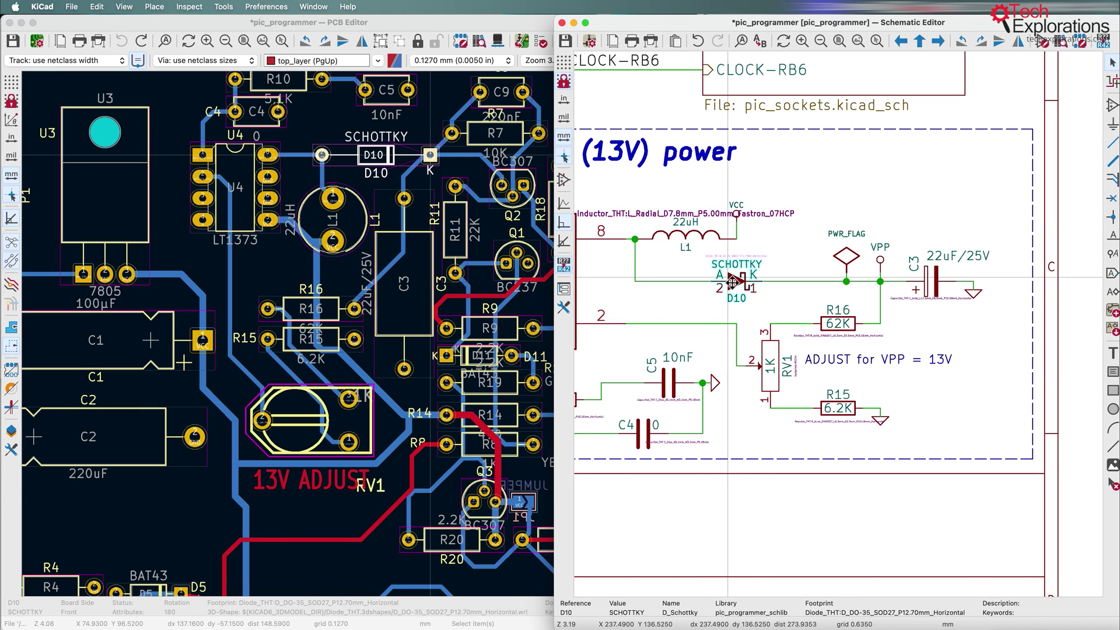
left_click(670, 382)
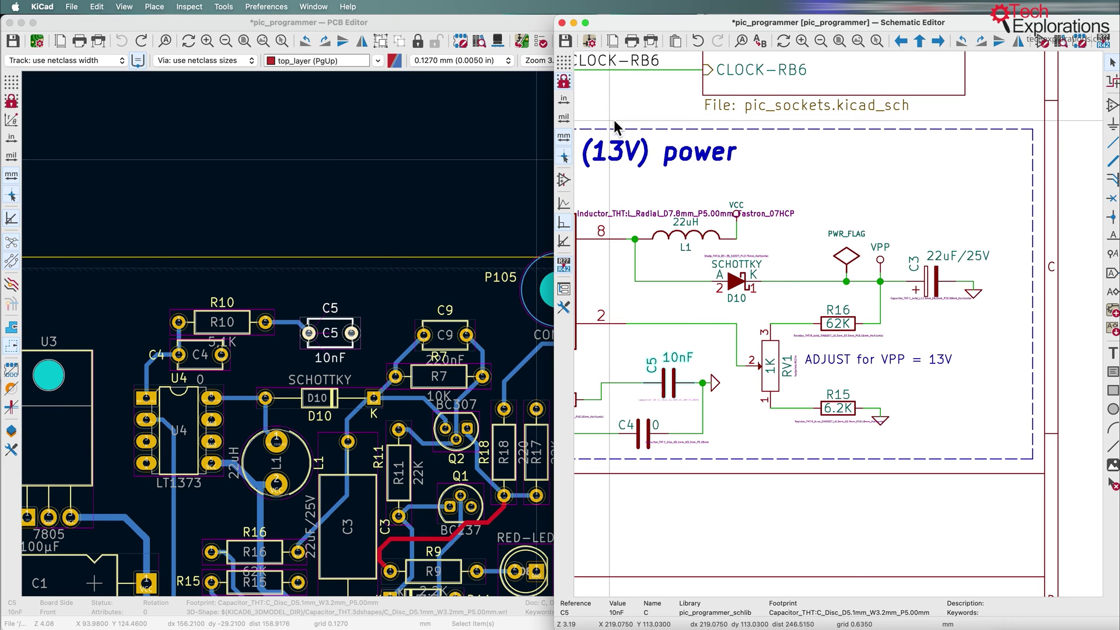
left_click(293, 138)
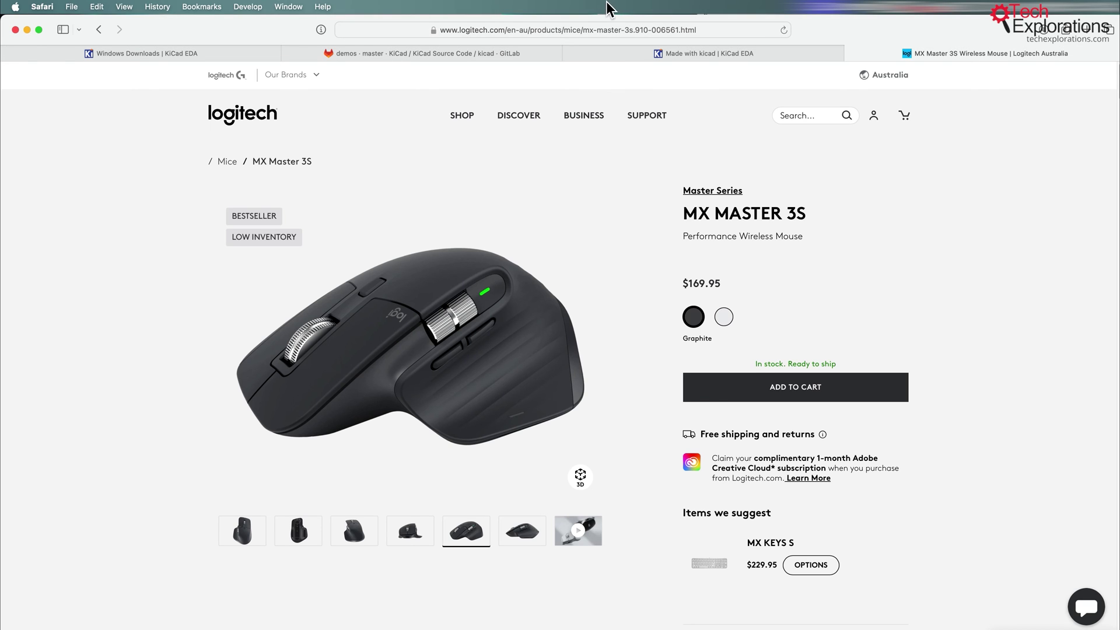
Go to the GitLab 'demos · master' tab and scroll the kicad/demos file list.
left_click(667, 55)
left_click(422, 54)
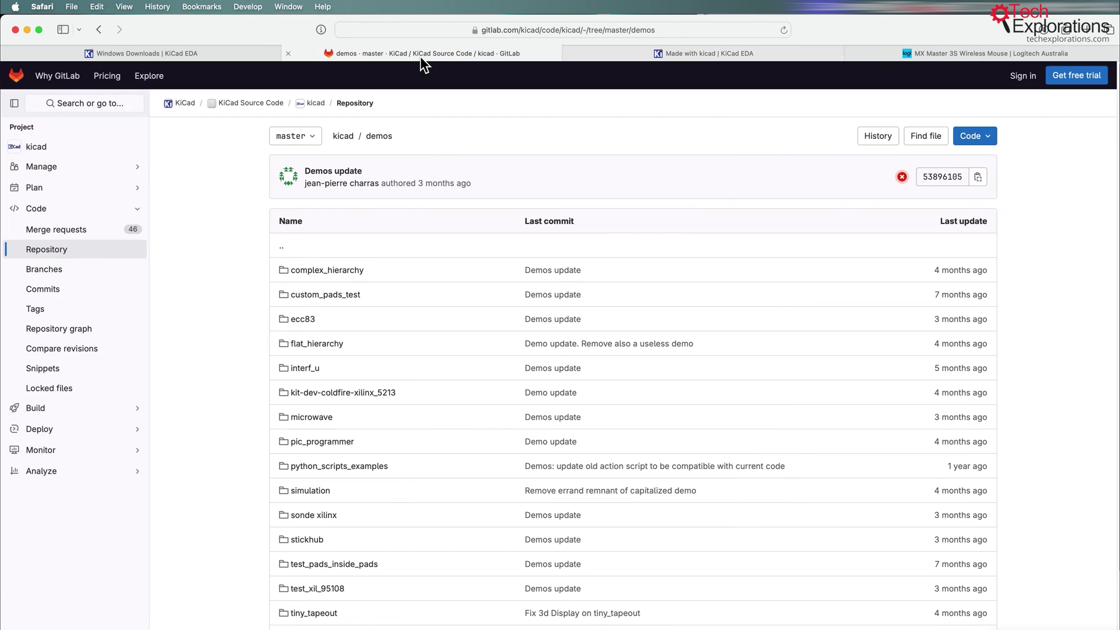
scroll(253, 443, "down", 3)
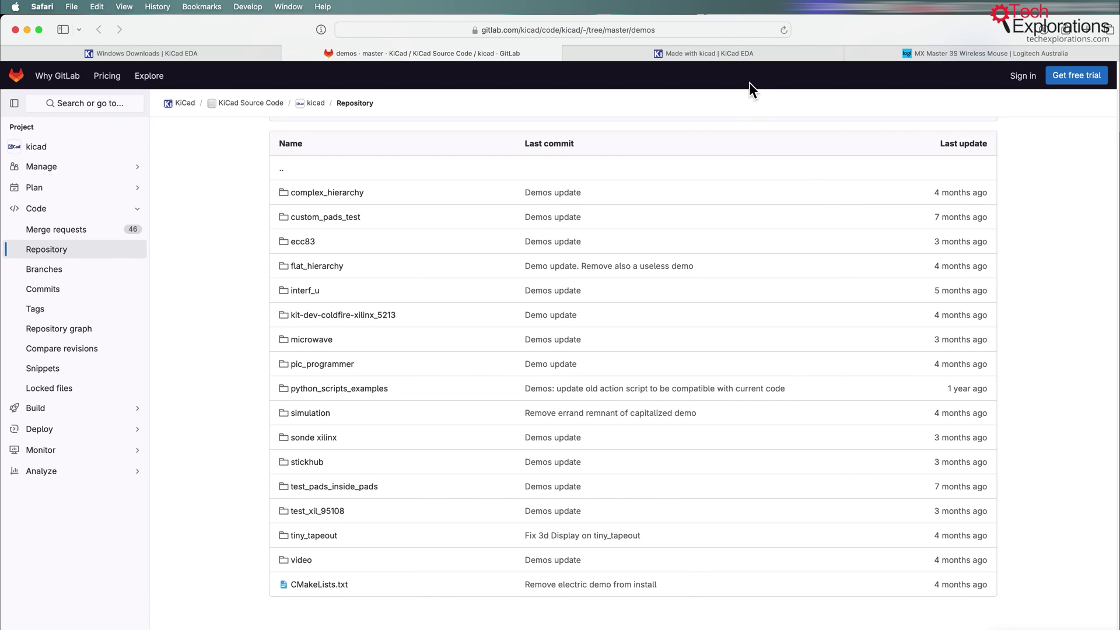
Browse Made With KiCad page 1, then go to page 3 and reach HADES Flight Control System.
left_click(733, 54)
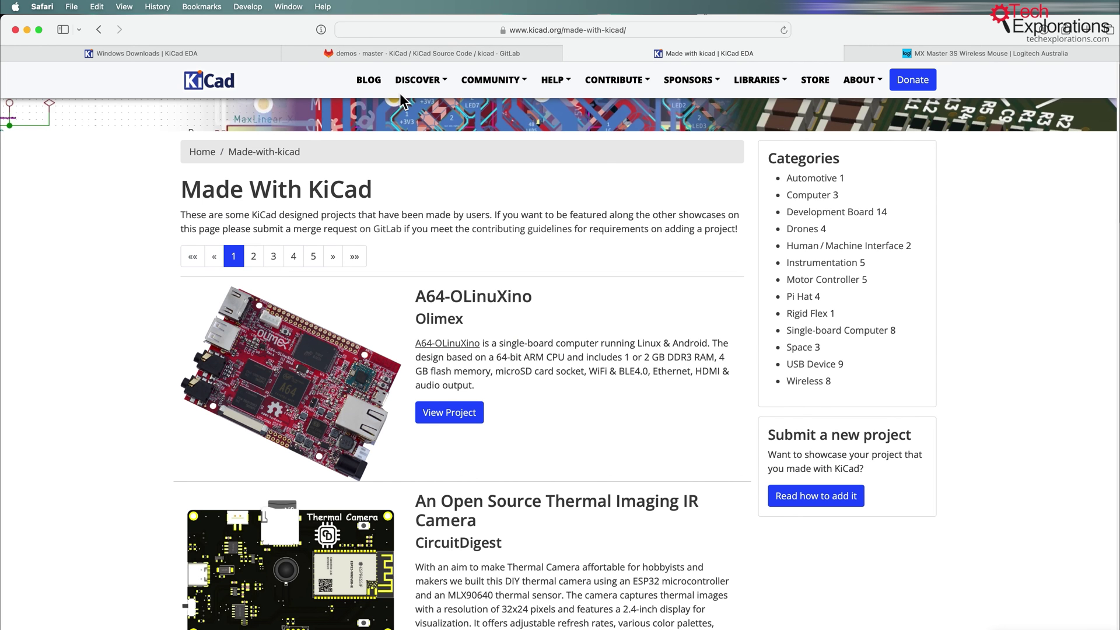
left_click_drag(181, 193, 416, 199)
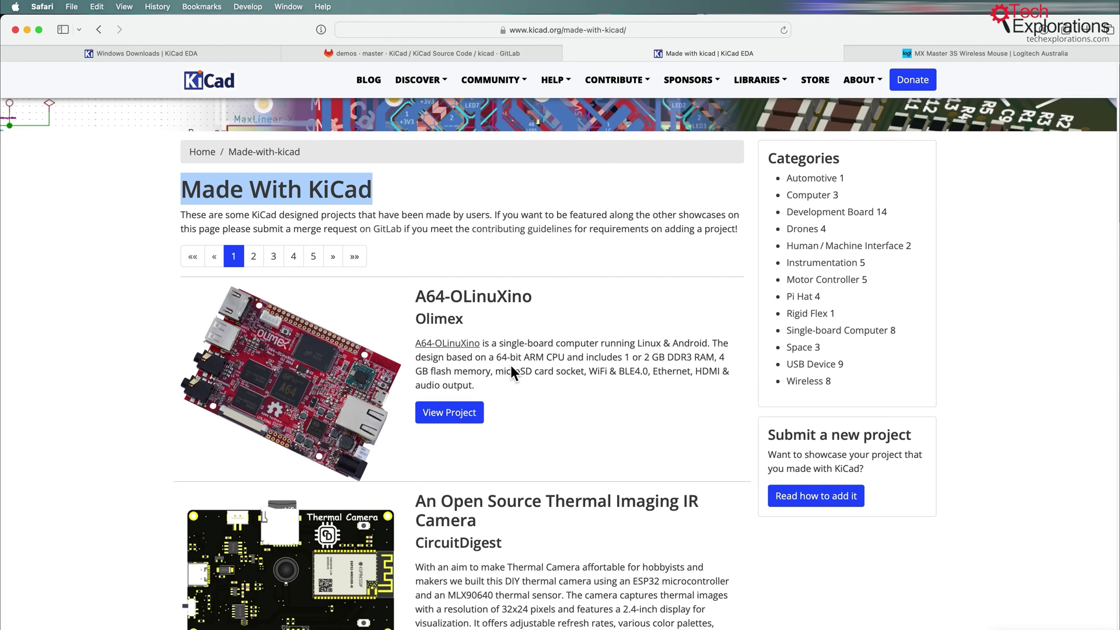
scroll(511, 366, "down", 3)
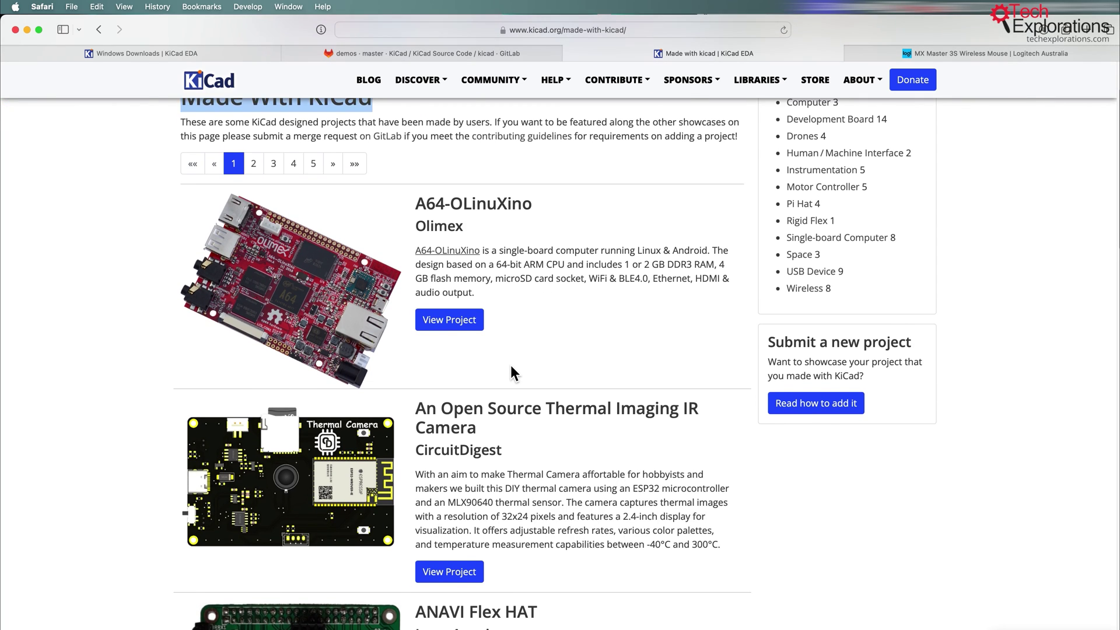
scroll(512, 366, "down", 1)
scroll(511, 367, "down", 2)
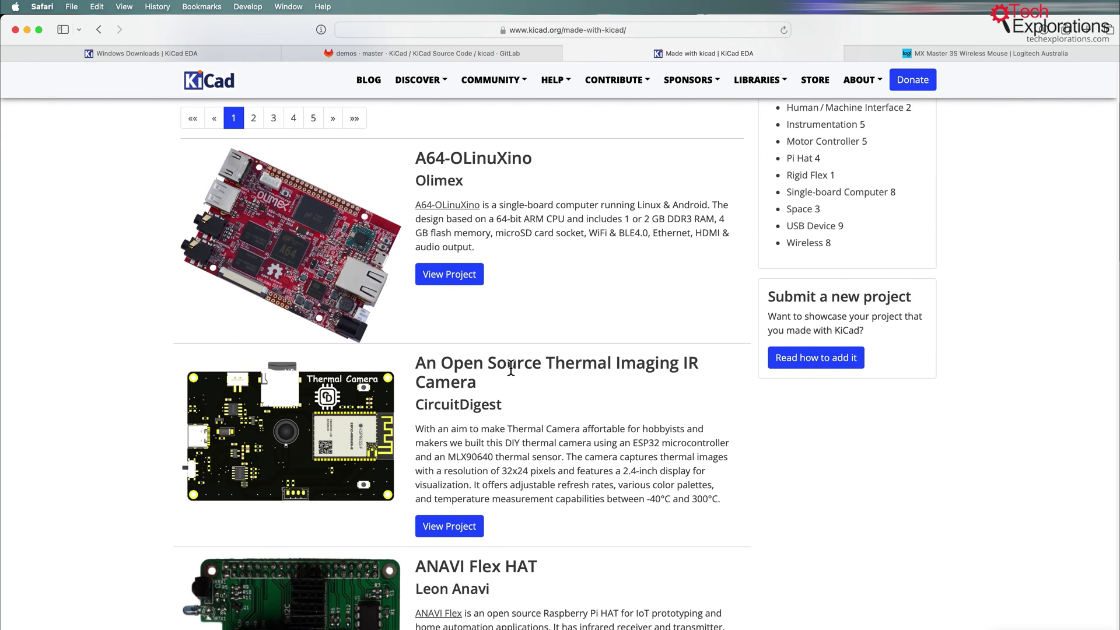
scroll(511, 366, "down", 1)
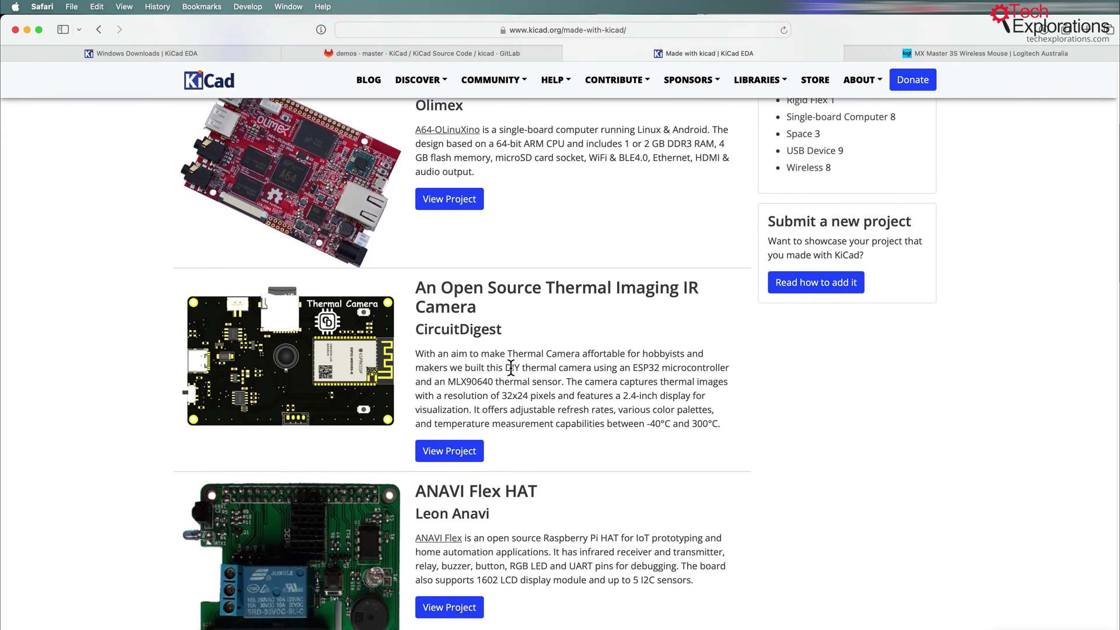
scroll(512, 367, "down", 6)
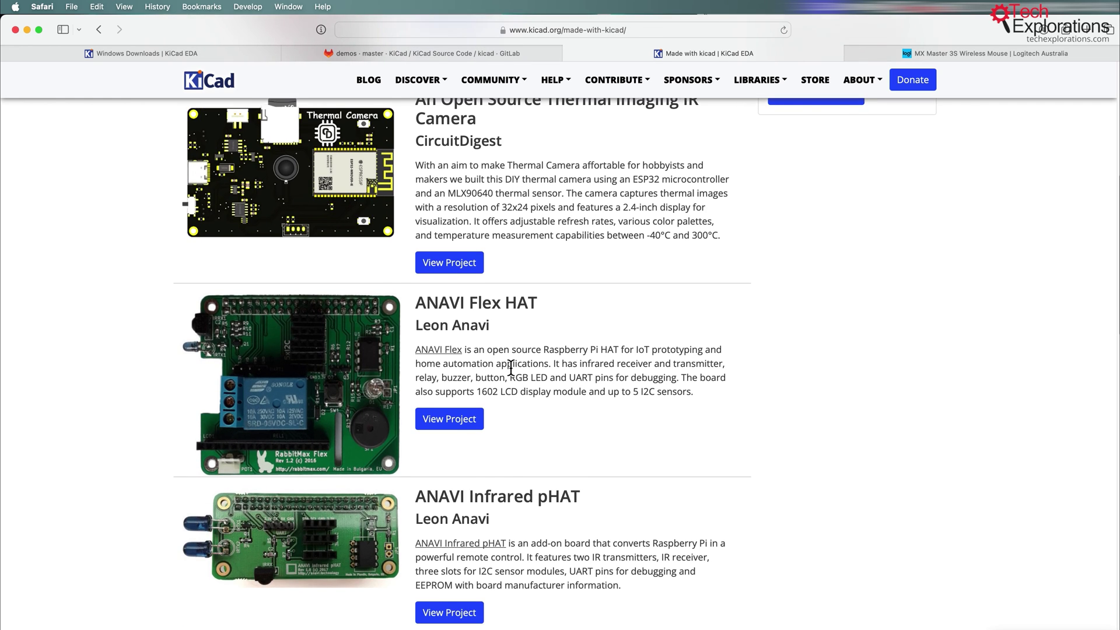
scroll(511, 367, "down", 18)
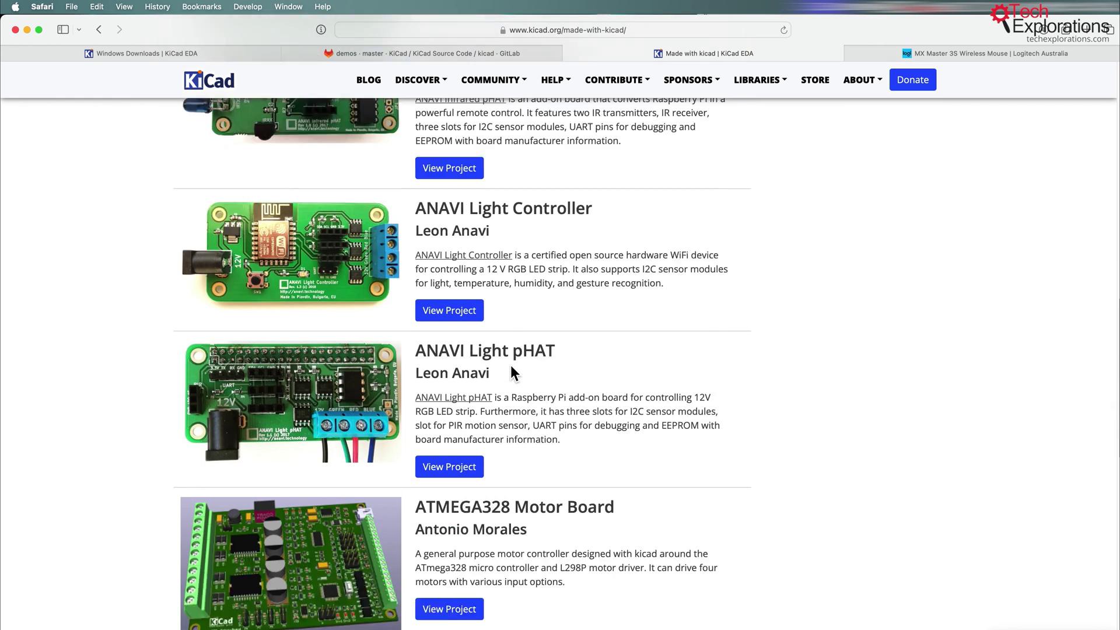
scroll(512, 368, "down", 12)
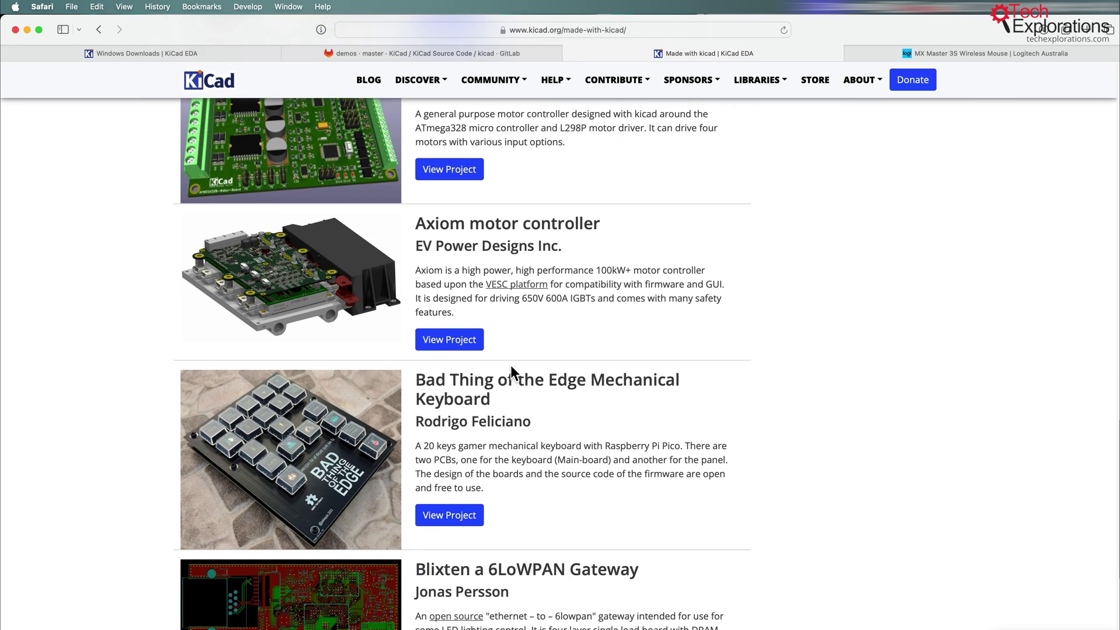
scroll(511, 367, "down", 2)
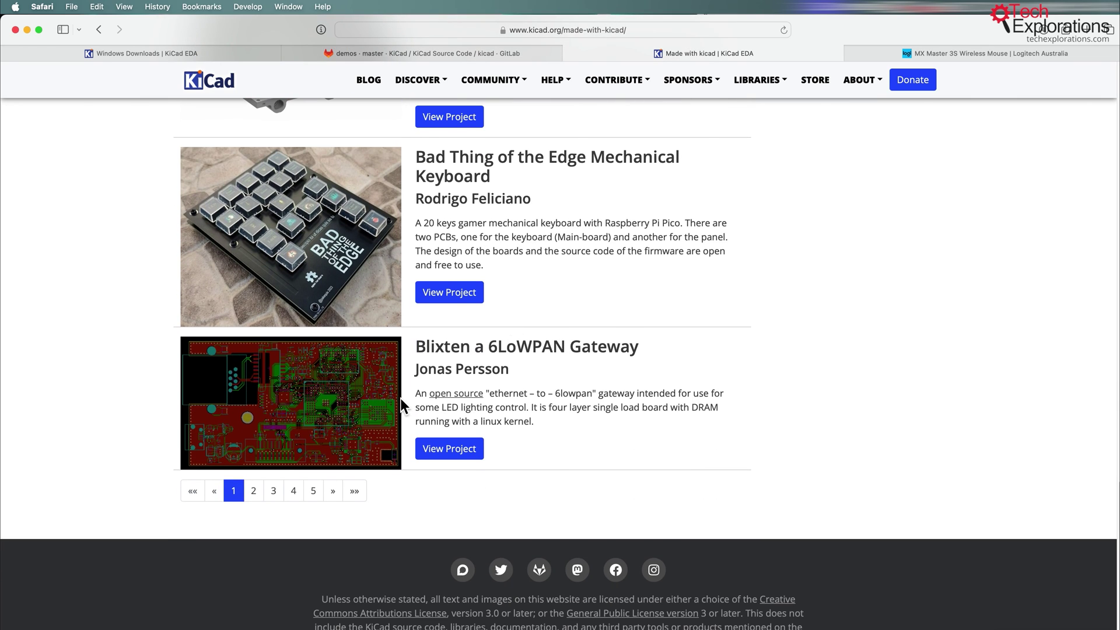
left_click(280, 498)
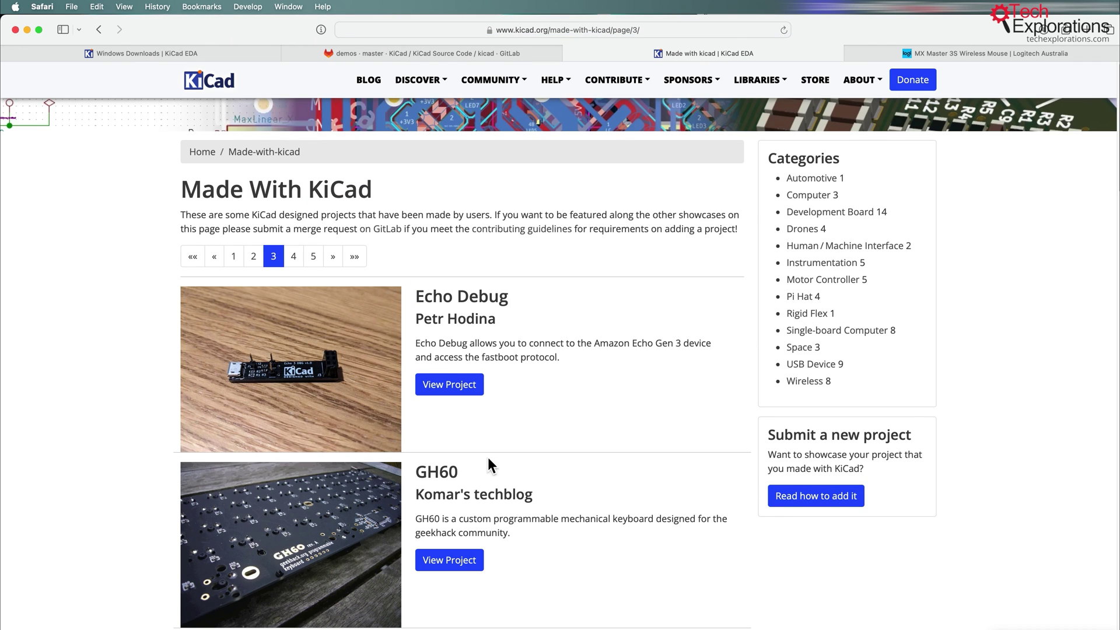
scroll(497, 458, "down", 20)
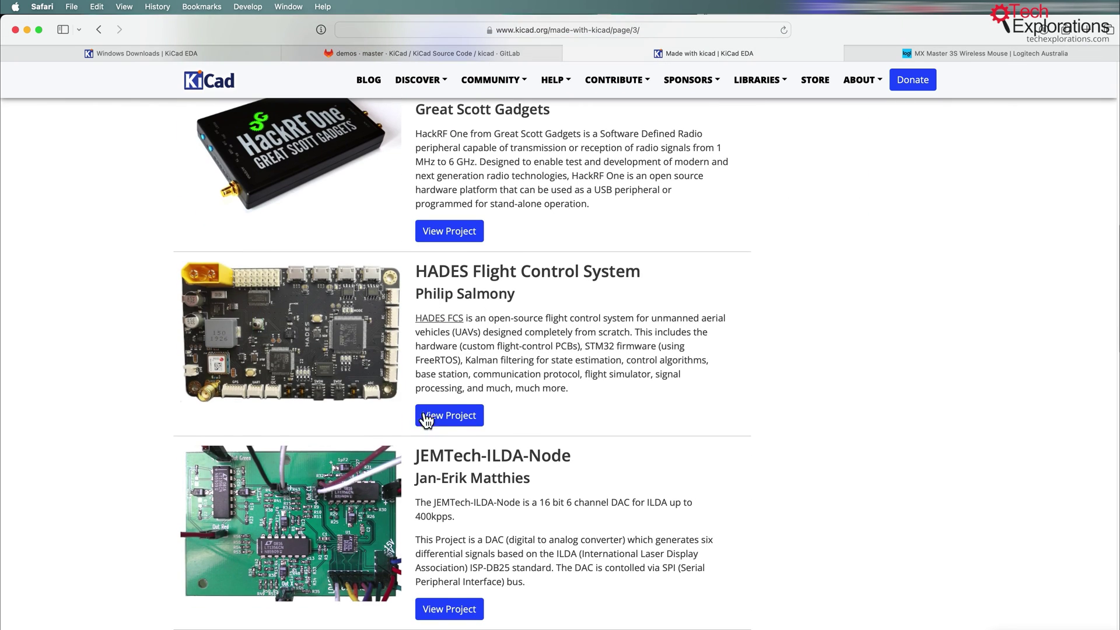
Open the HADES Flight Control System project, scroll its HadesFCS repository README, then go back.
left_click(433, 420)
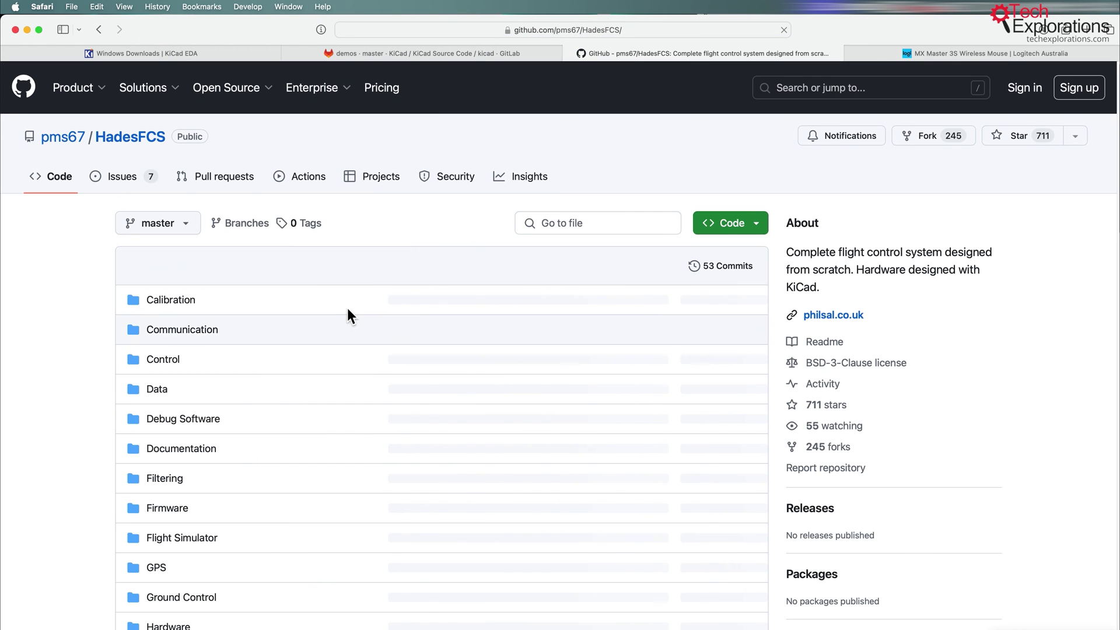
scroll(254, 344, "down", 4)
scroll(253, 340, "down", 13)
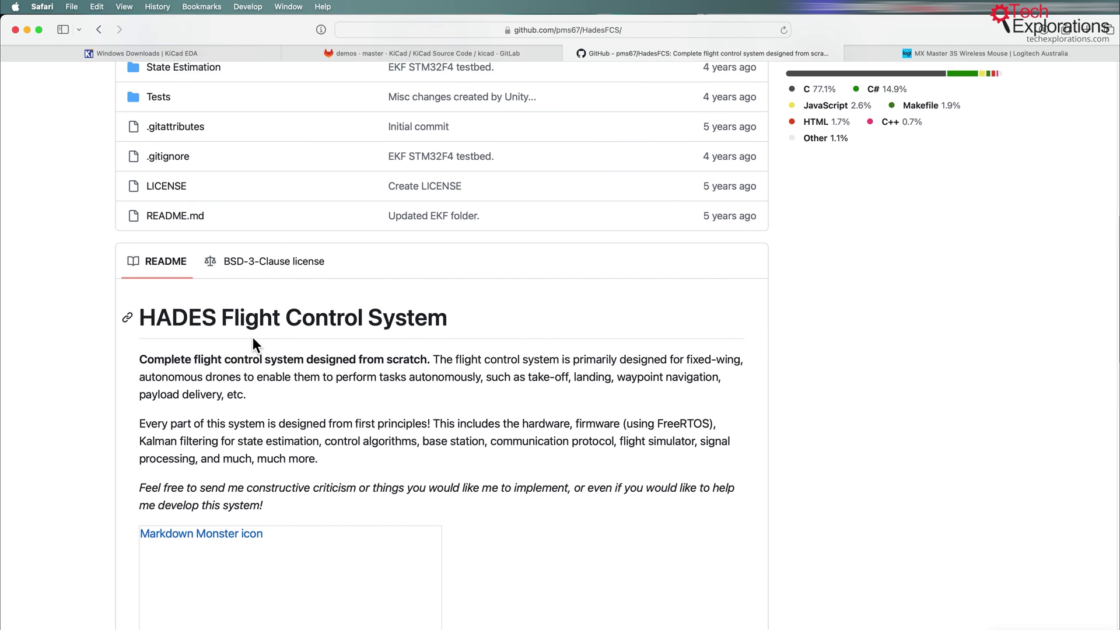
scroll(259, 348, "down", 11)
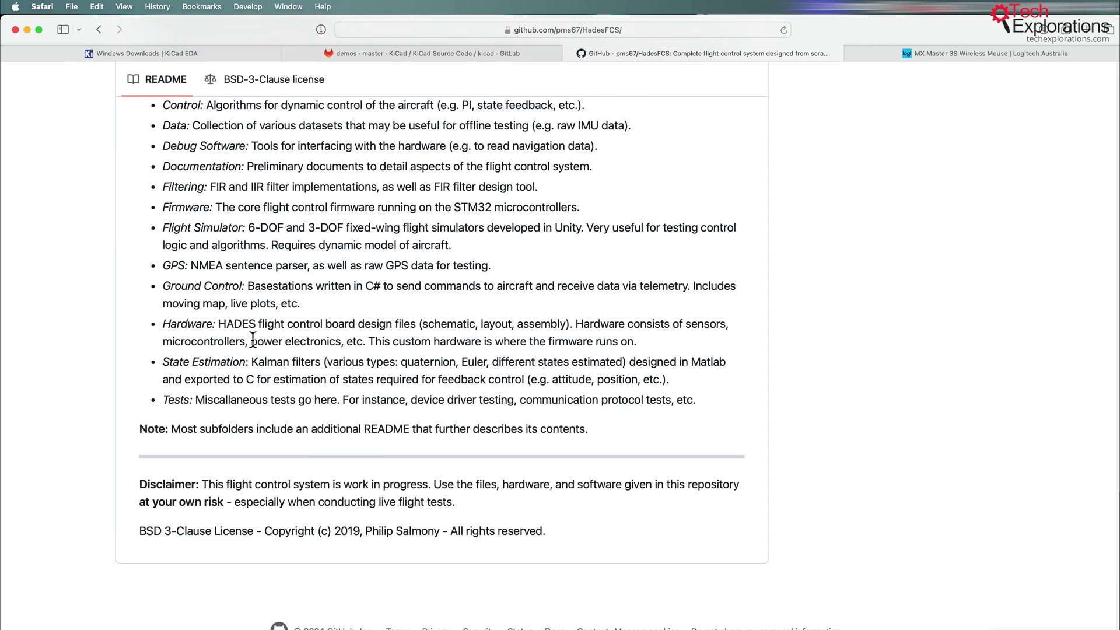
left_click(97, 30)
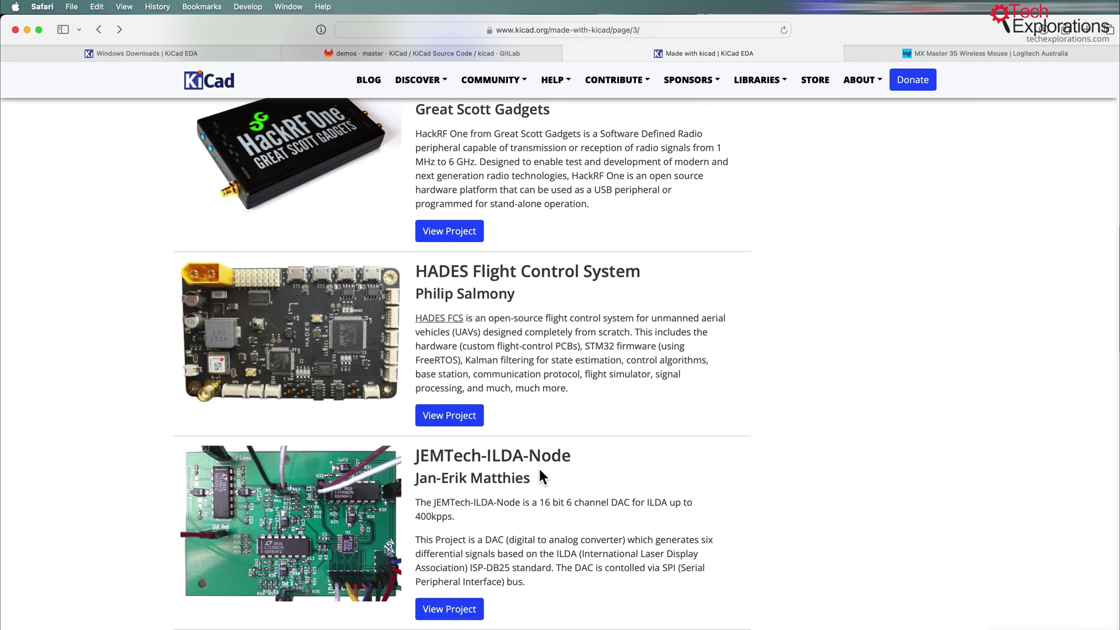
Scroll through the Librem 5 Dev Kit's dvk-mx8m-bsb repository files and README.
scroll(539, 476, "down", 10)
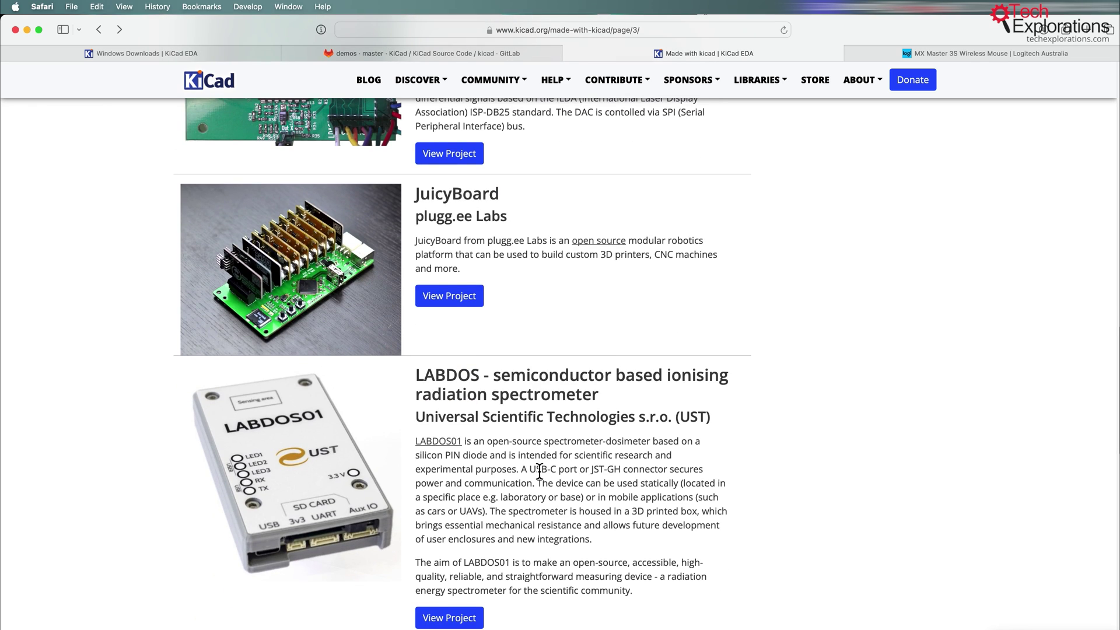
scroll(539, 471, "down", 7)
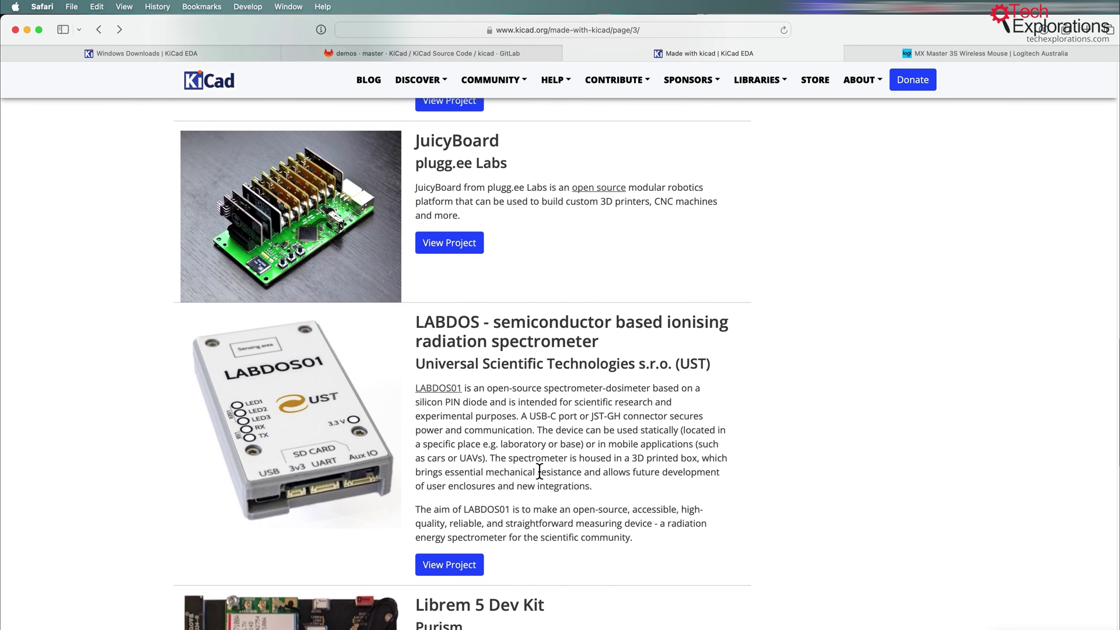
scroll(540, 471, "down", 2)
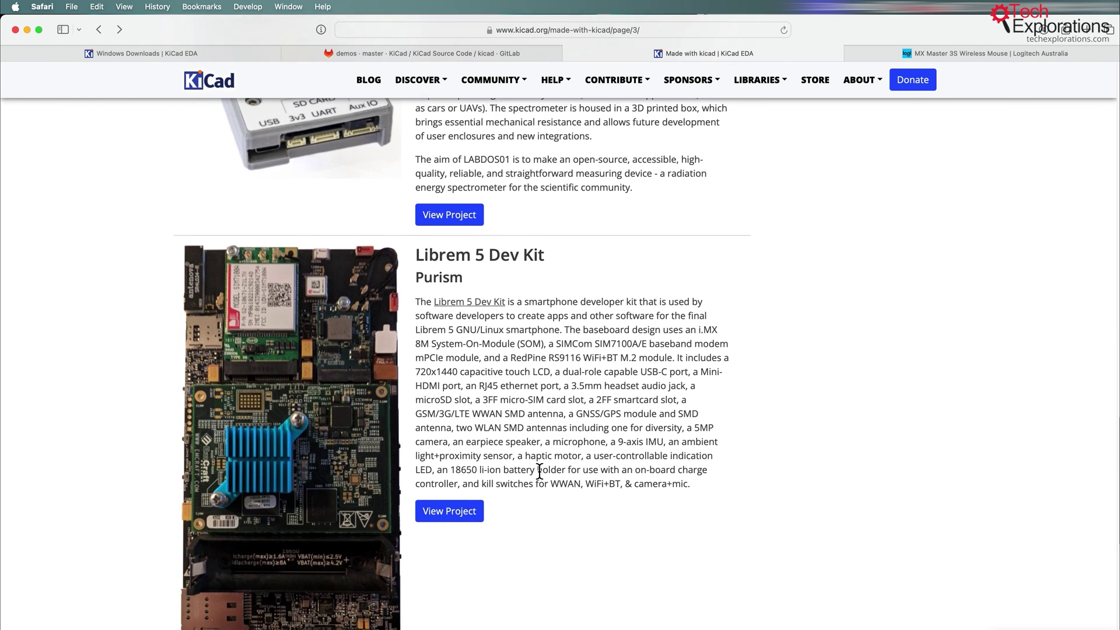
scroll(540, 471, "down", 2)
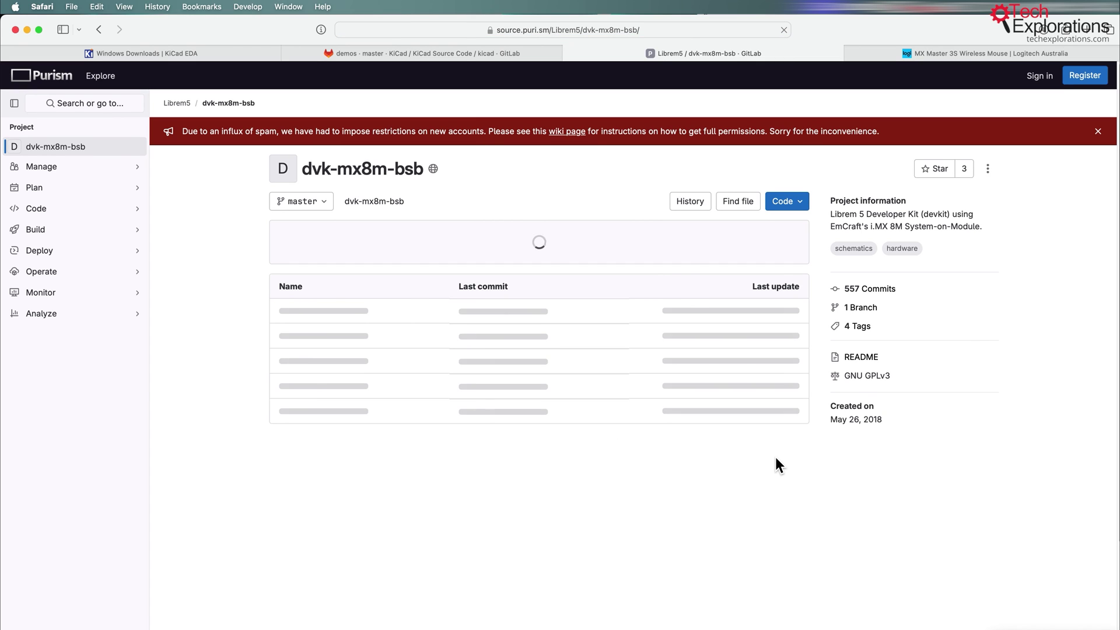
scroll(776, 459, "down", 10)
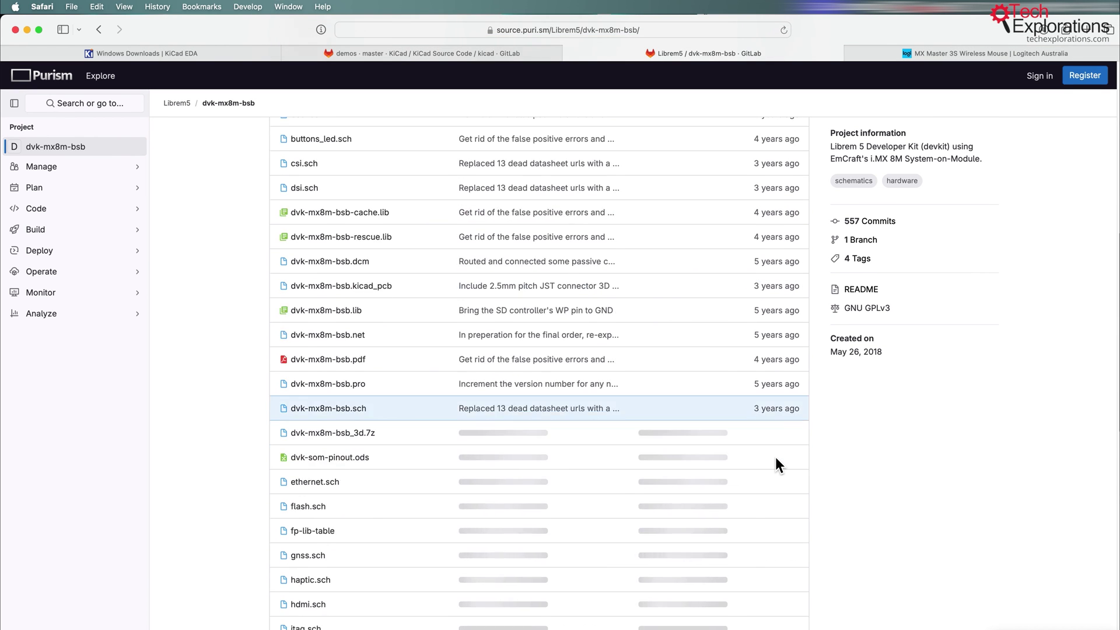
scroll(776, 459, "down", 10)
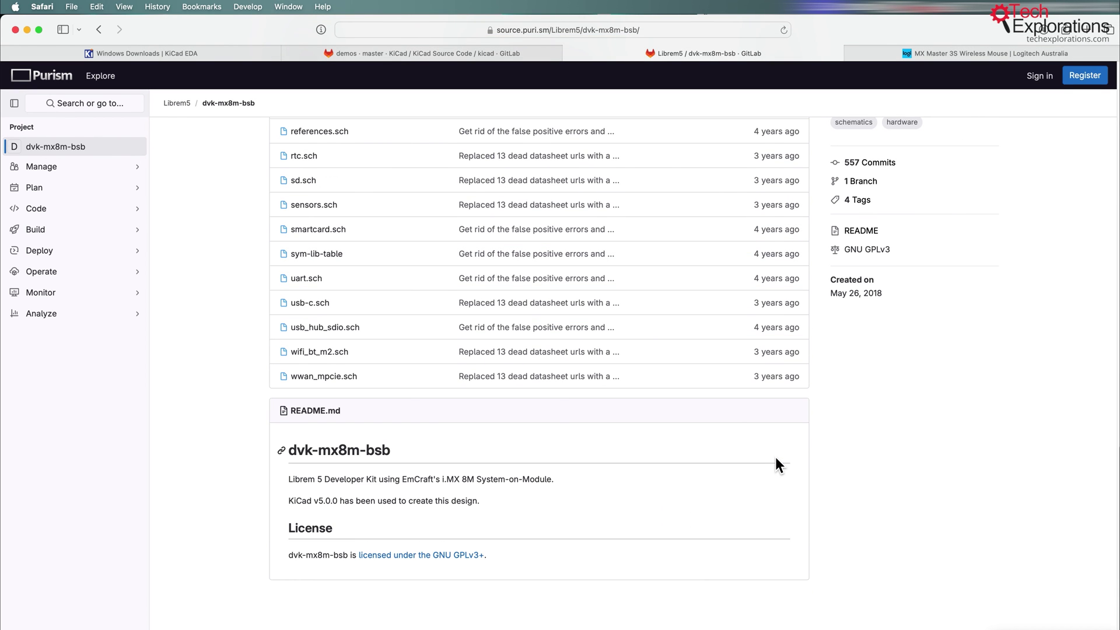
scroll(776, 457, "up", 20)
Return to the showcase and browse page 5 past Picuno, QUBIK and Saturn to ScopeFun.
left_click(98, 29)
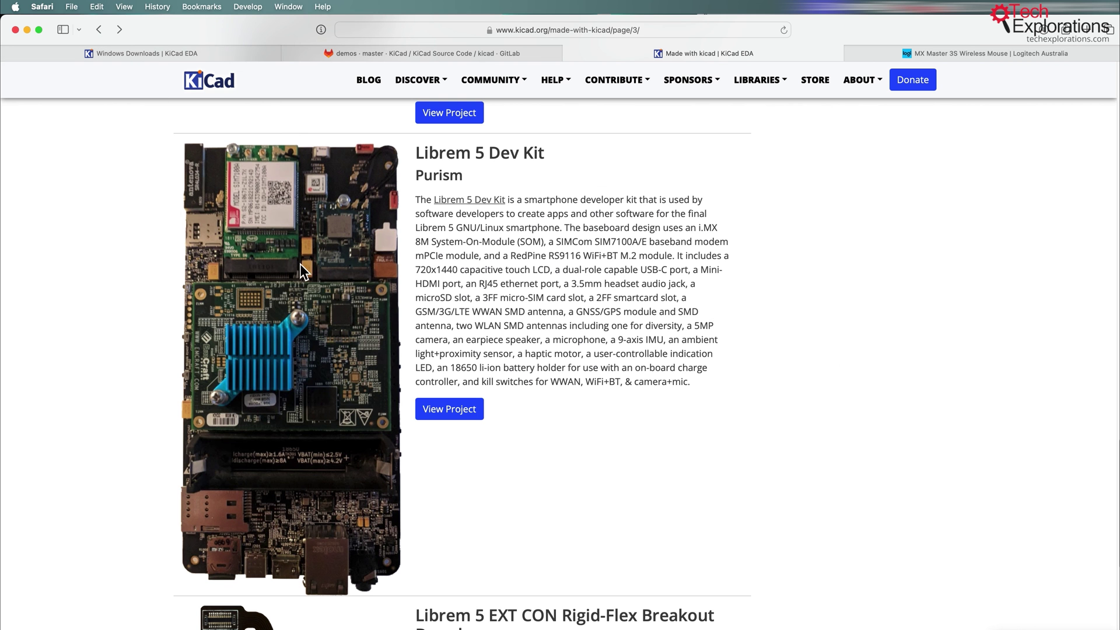
scroll(407, 380, "down", 6)
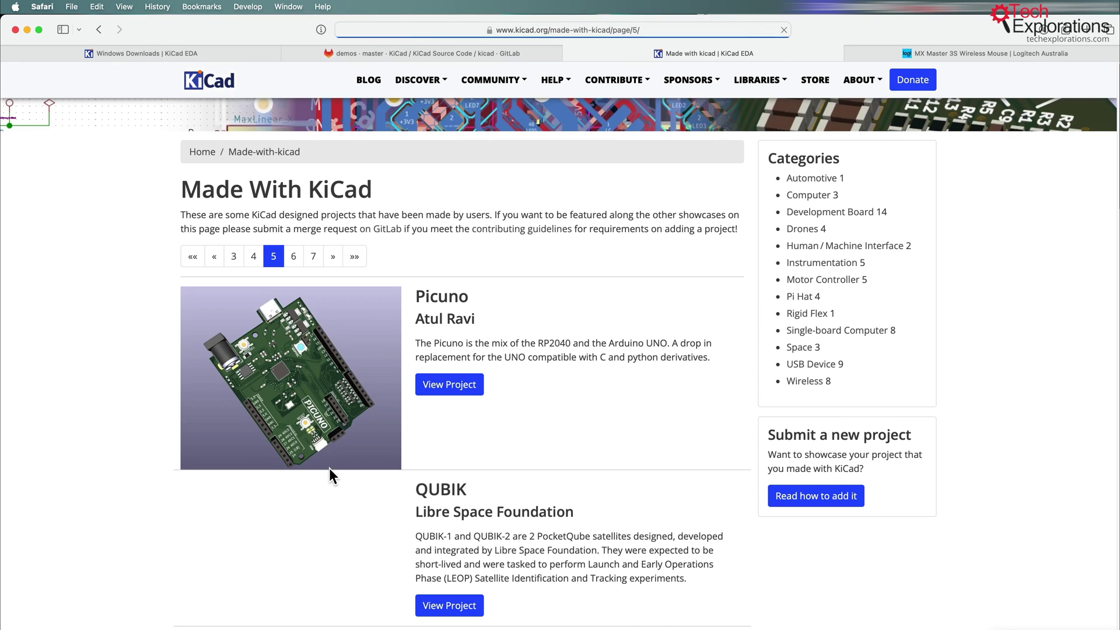
scroll(467, 436, "down", 1)
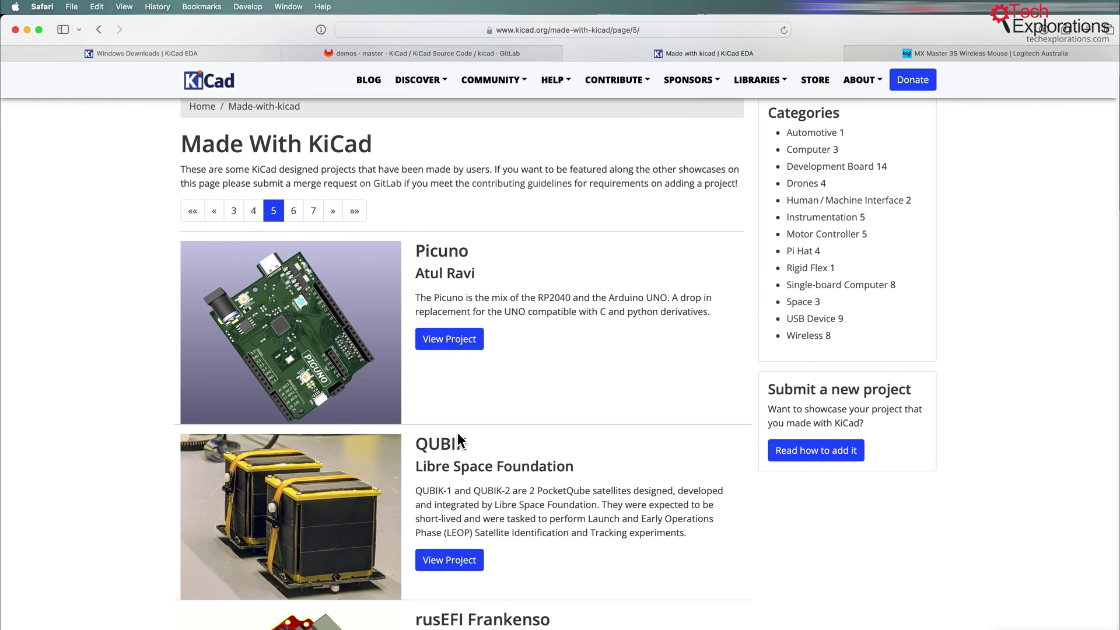
scroll(458, 437, "down", 6)
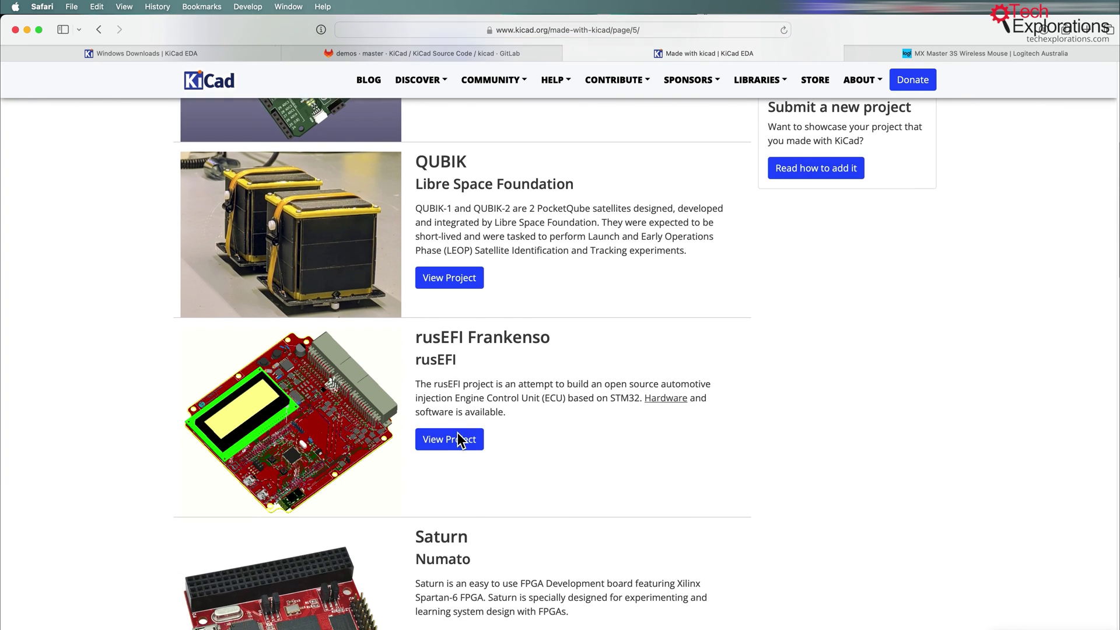
scroll(458, 438, "down", 8)
scroll(458, 435, "down", 4)
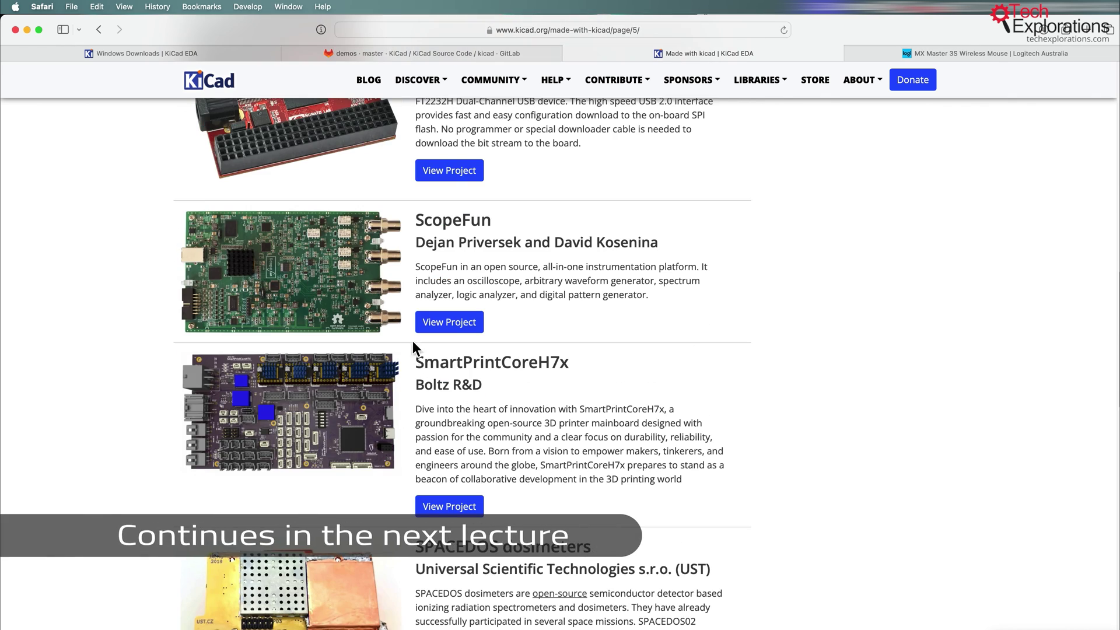